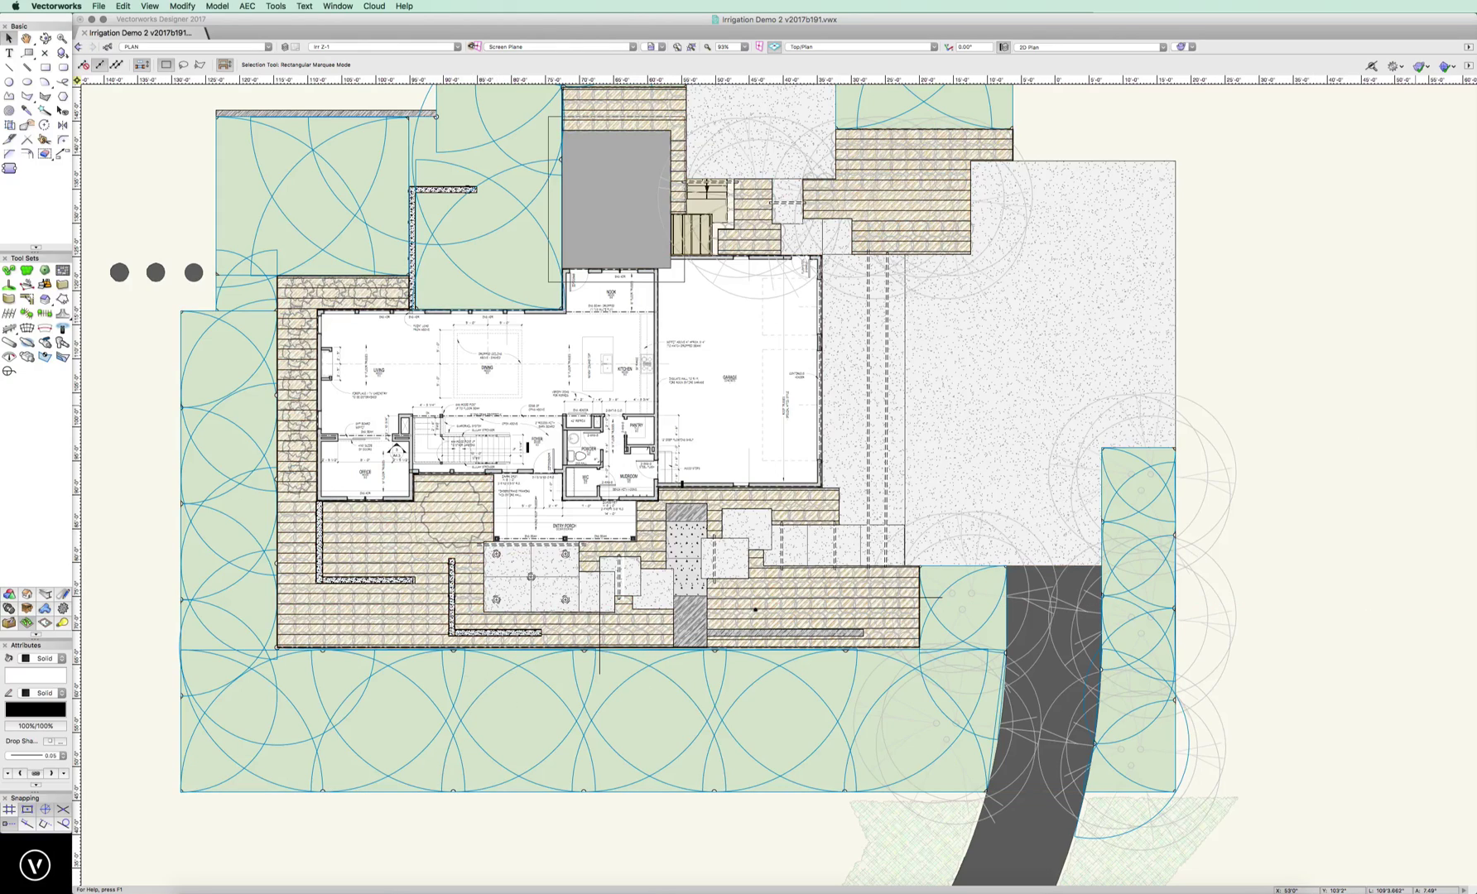
key(super+shift+n)
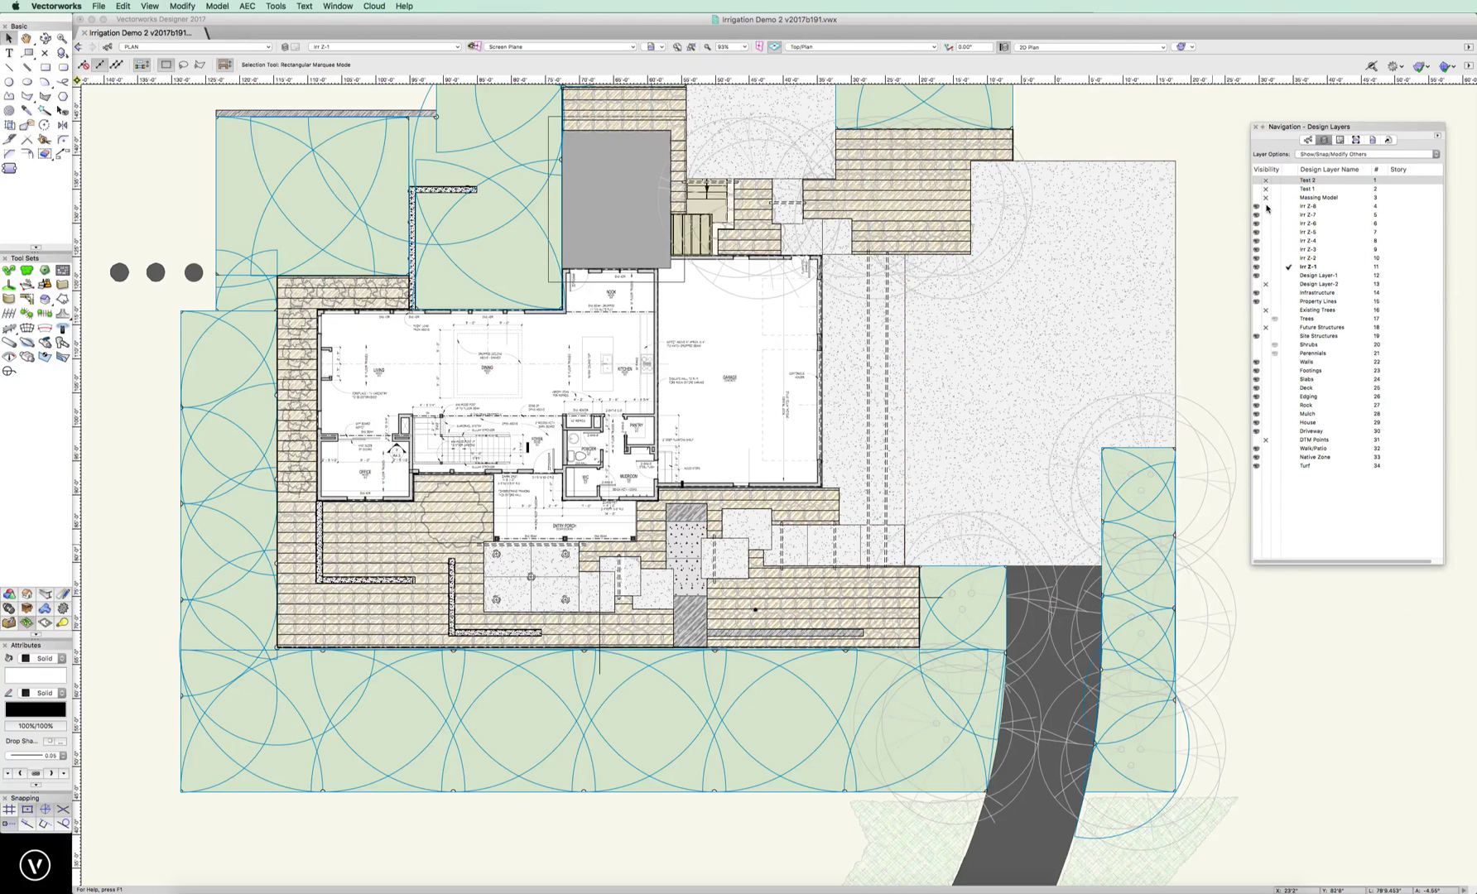
click(1265, 206)
click(1266, 214)
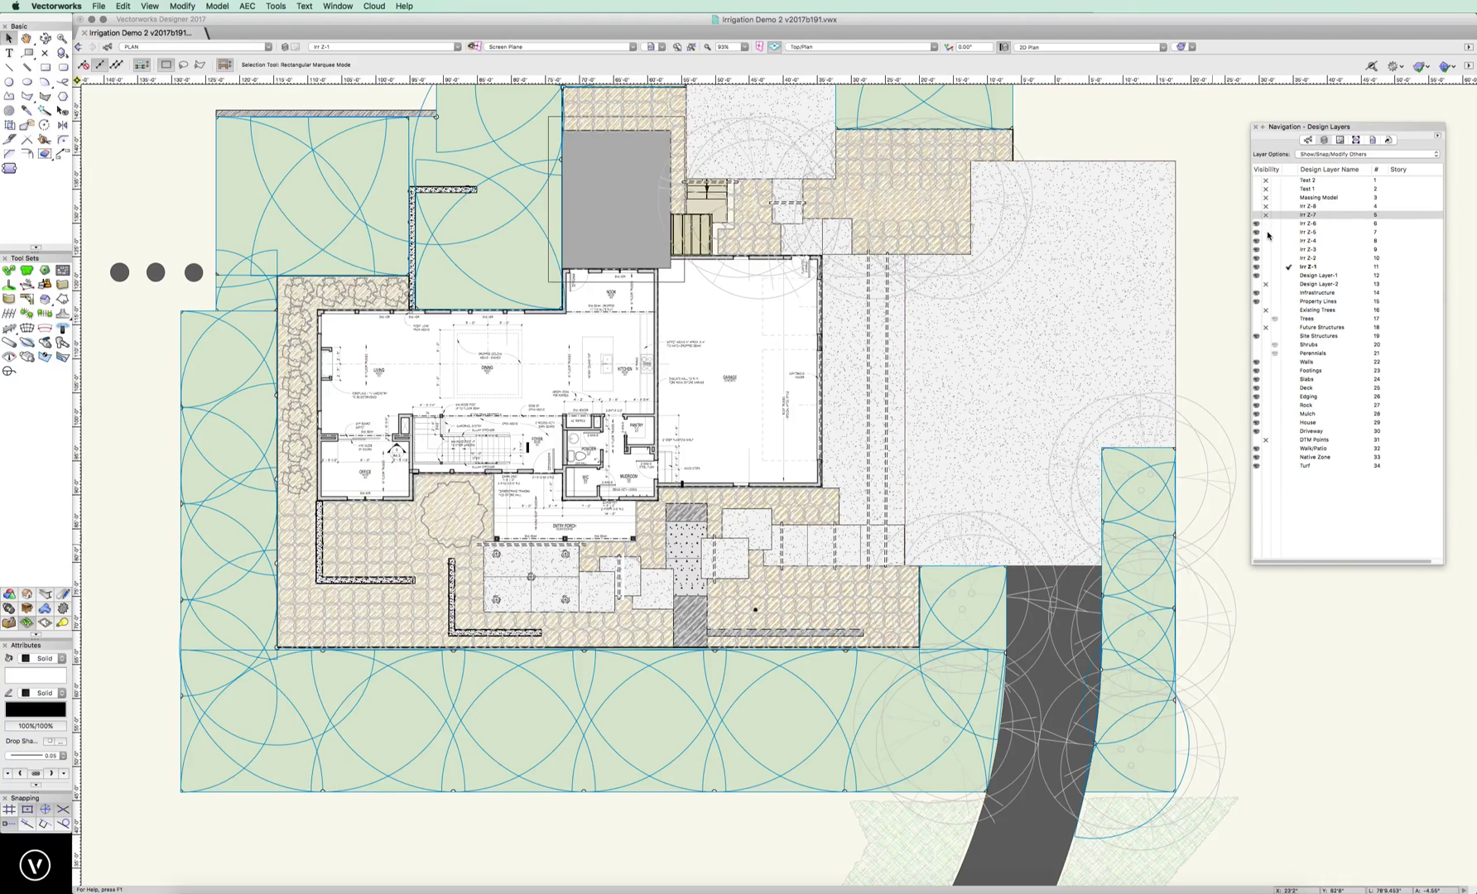
click(1266, 224)
click(1266, 232)
click(1266, 240)
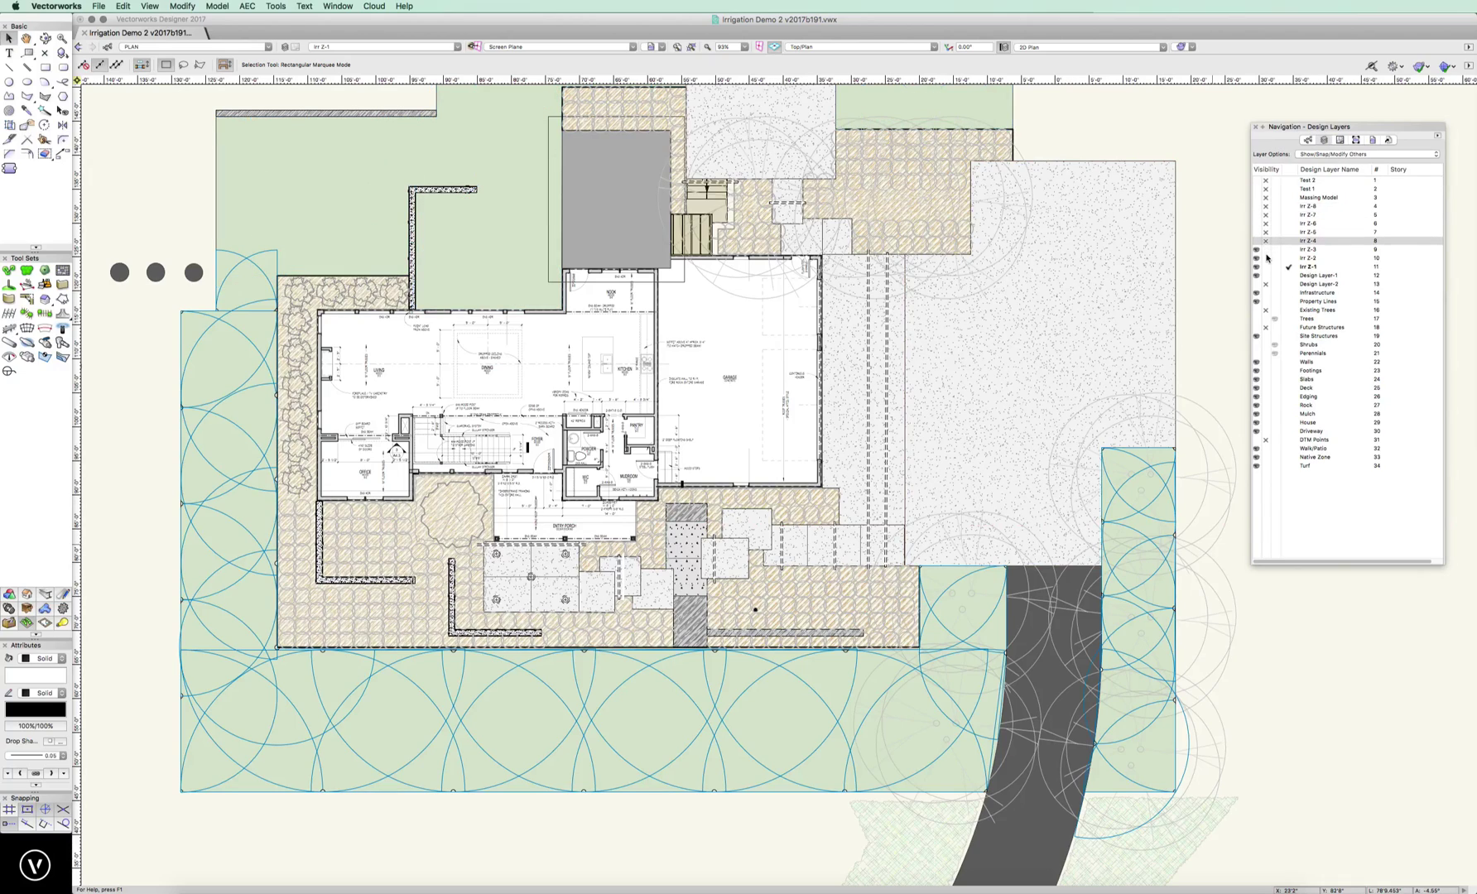
click(1265, 249)
click(1266, 259)
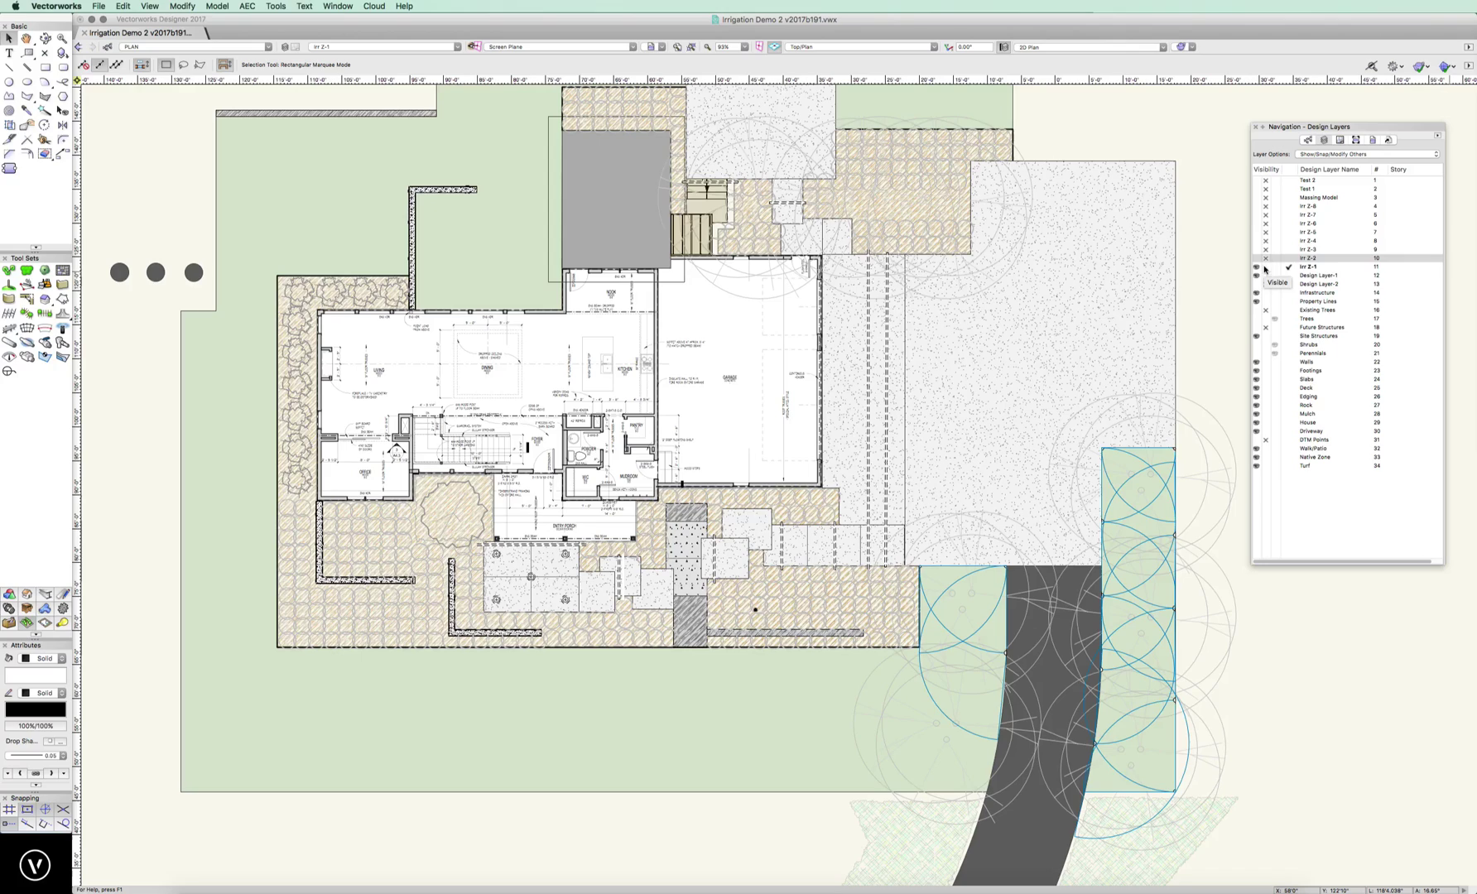
click(1256, 207)
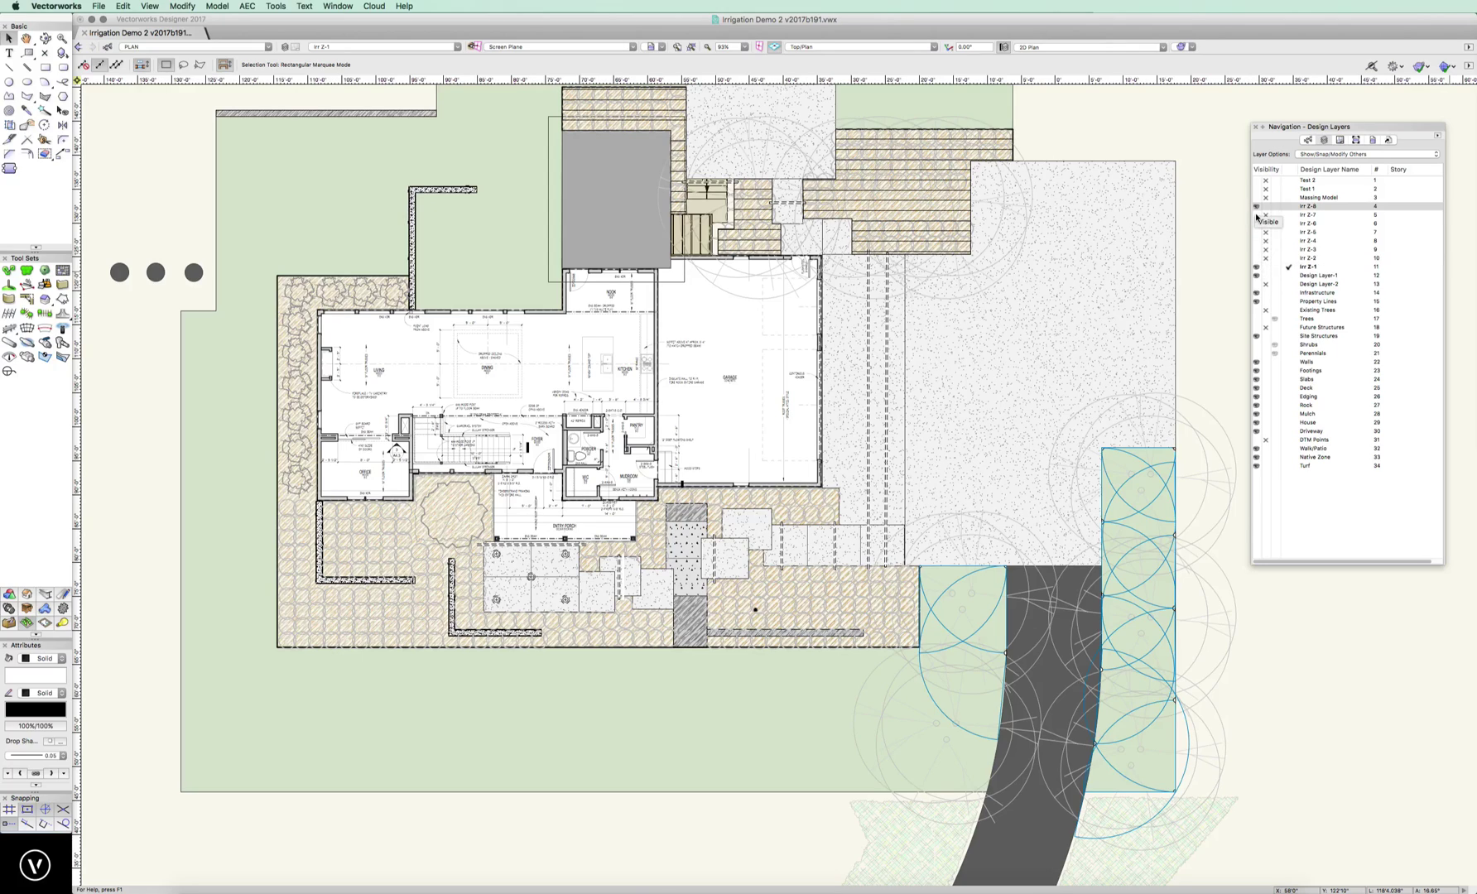
click(1255, 214)
click(1256, 224)
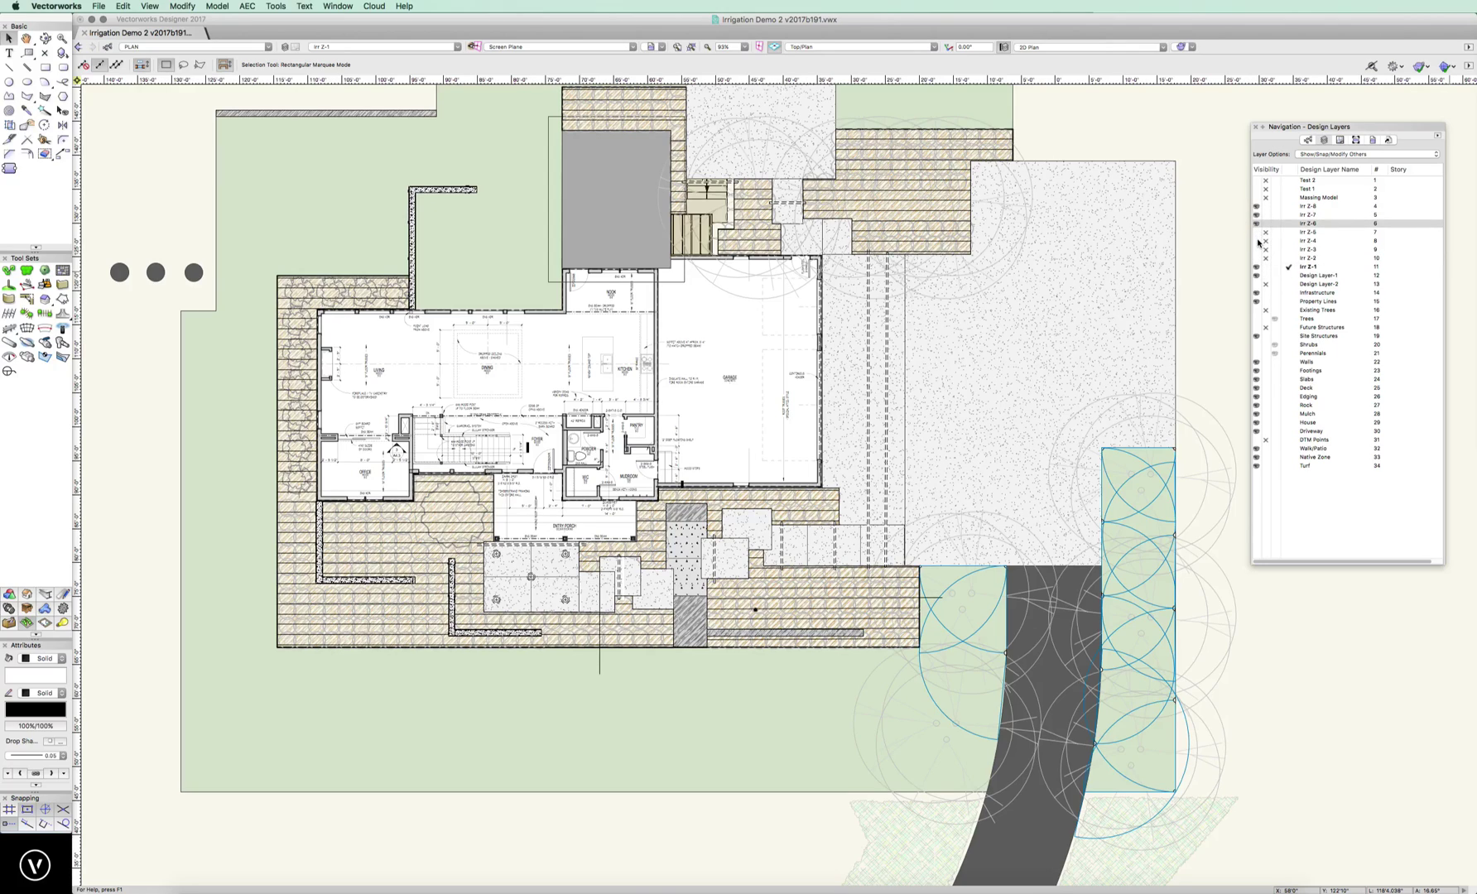
click(1256, 232)
click(1256, 240)
click(1255, 249)
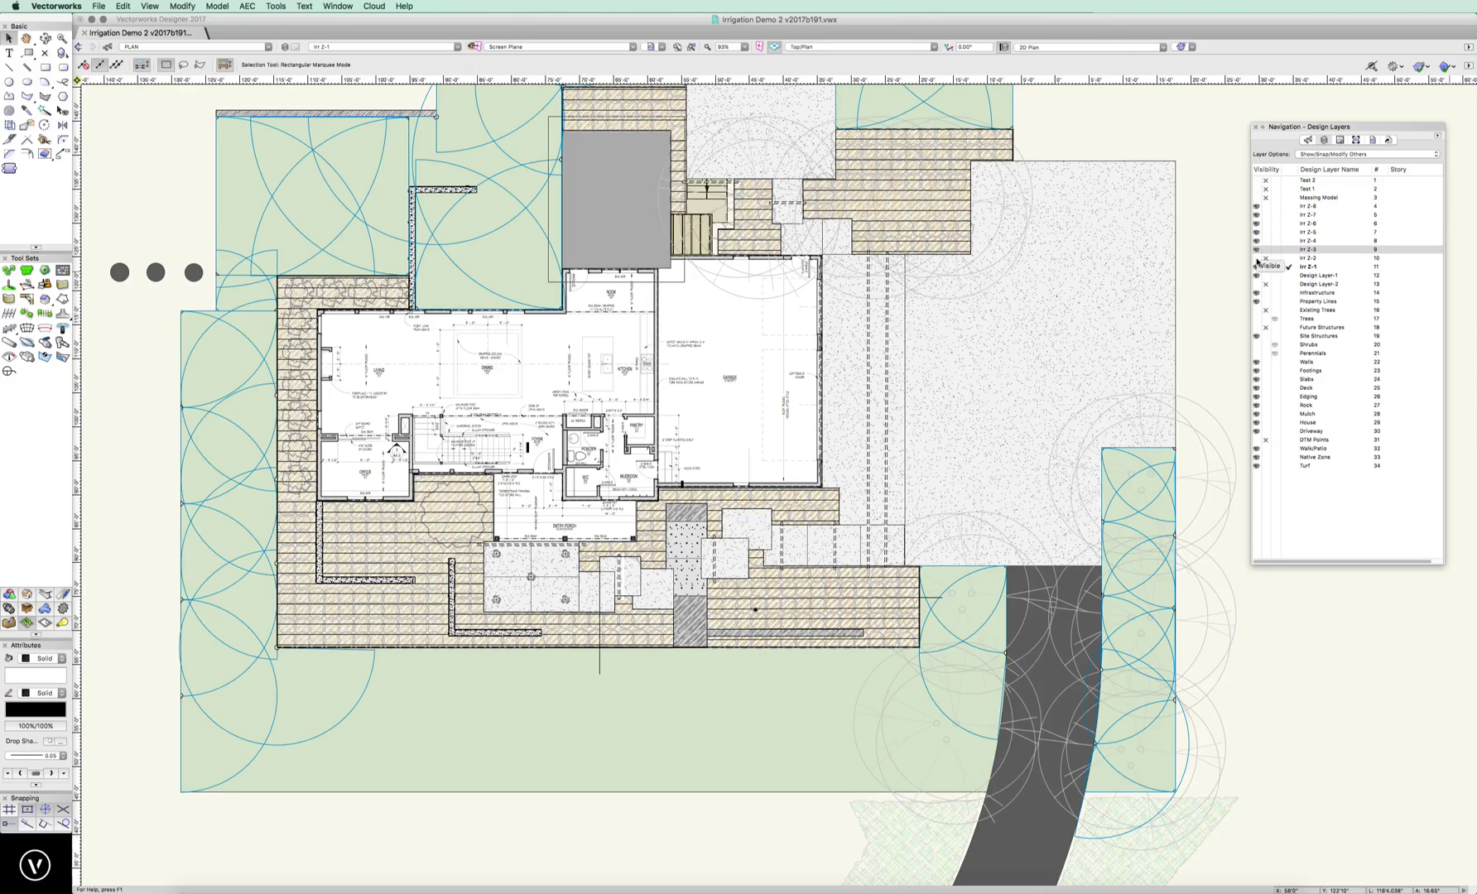
click(1255, 258)
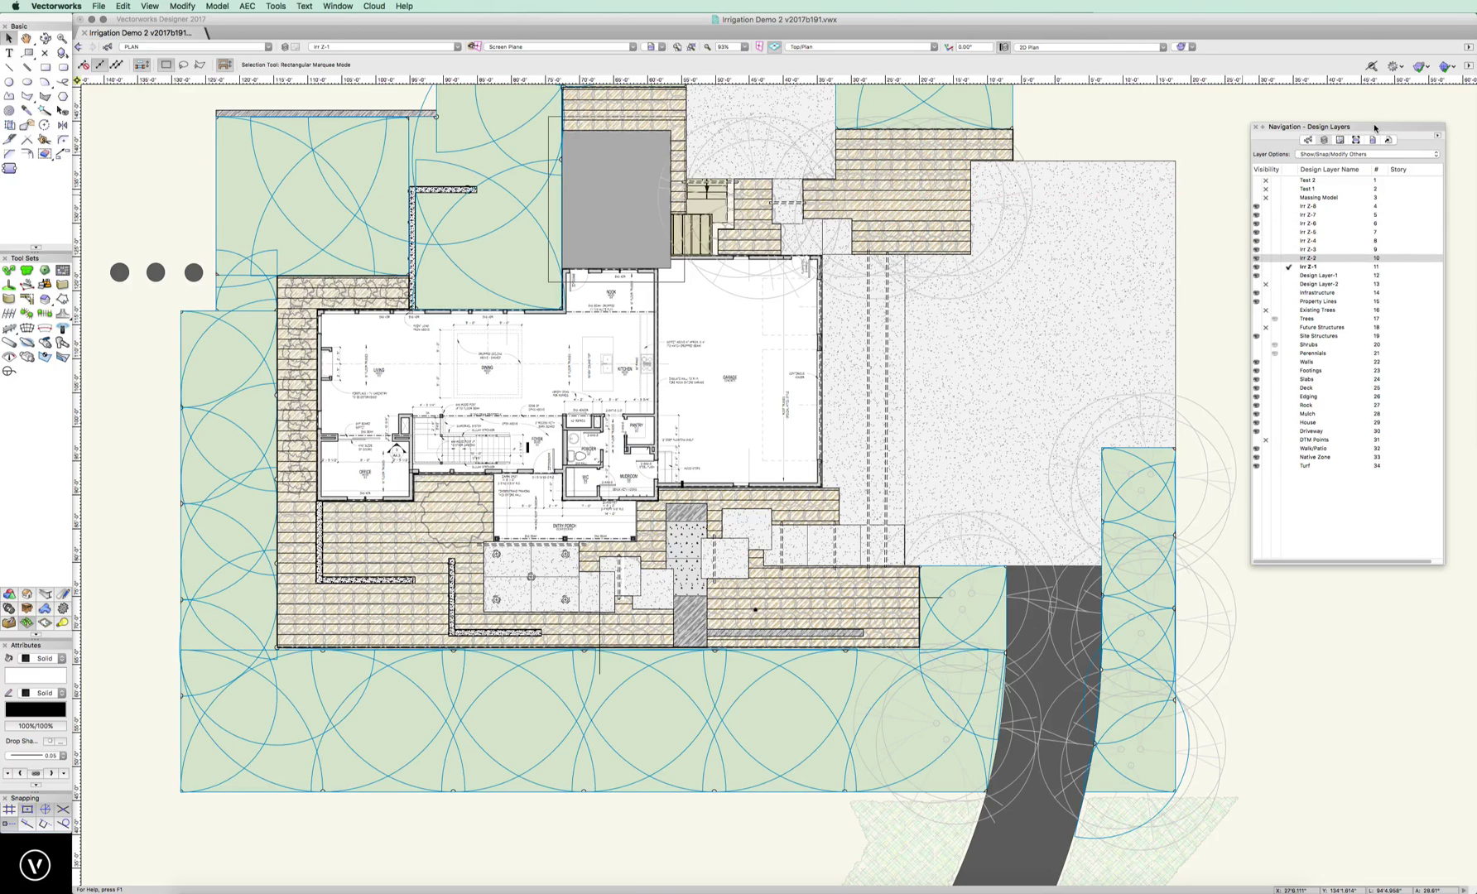
Step: Draw a lateral pipe from the top sprinkler head to the lower head on the right lawn strip
click(1255, 127)
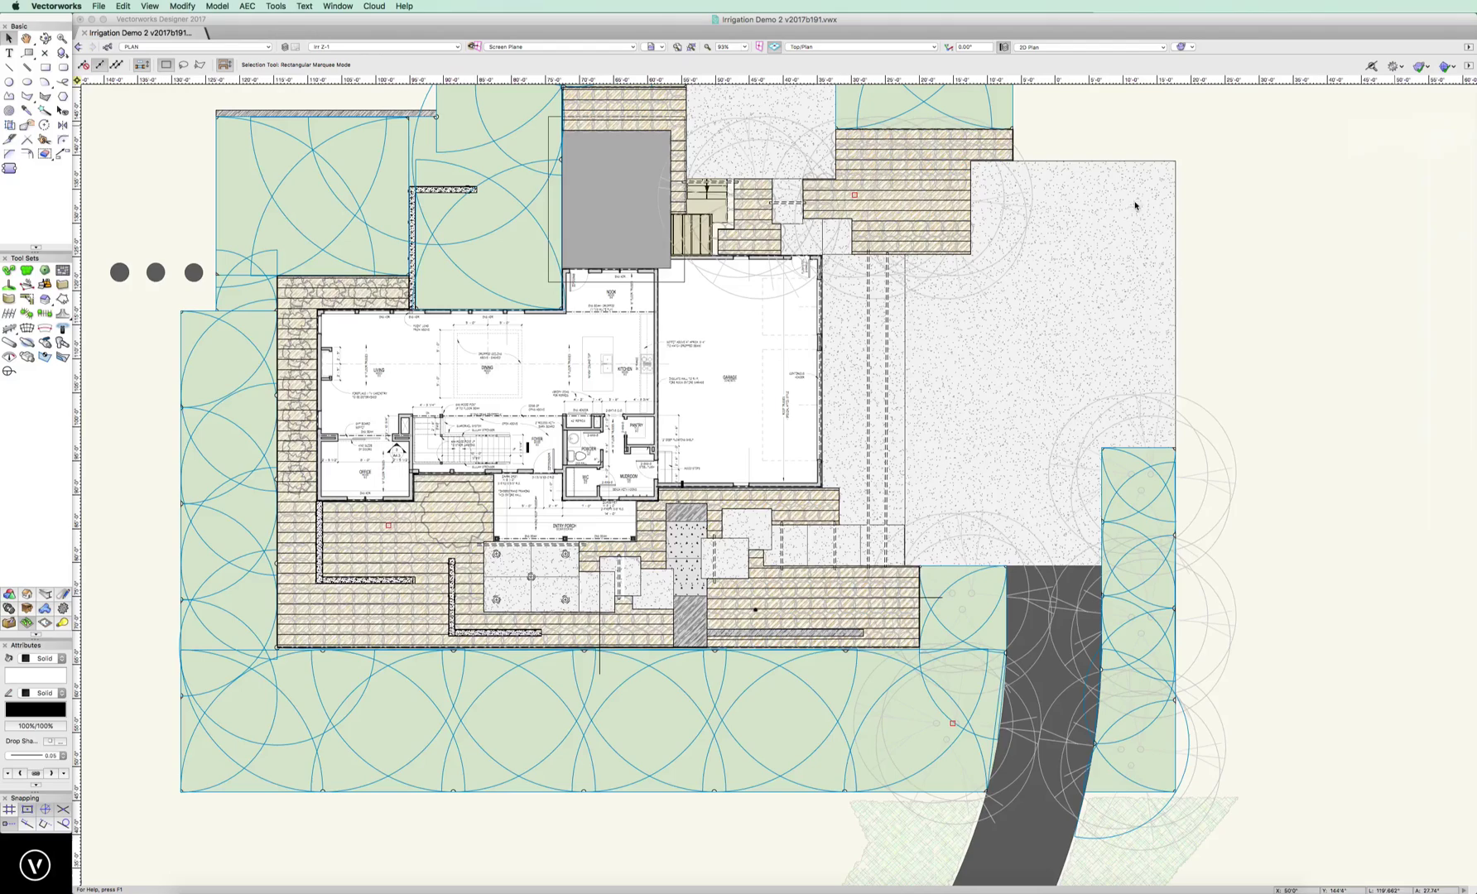
key(h)
drag(710, 771, 622, 691)
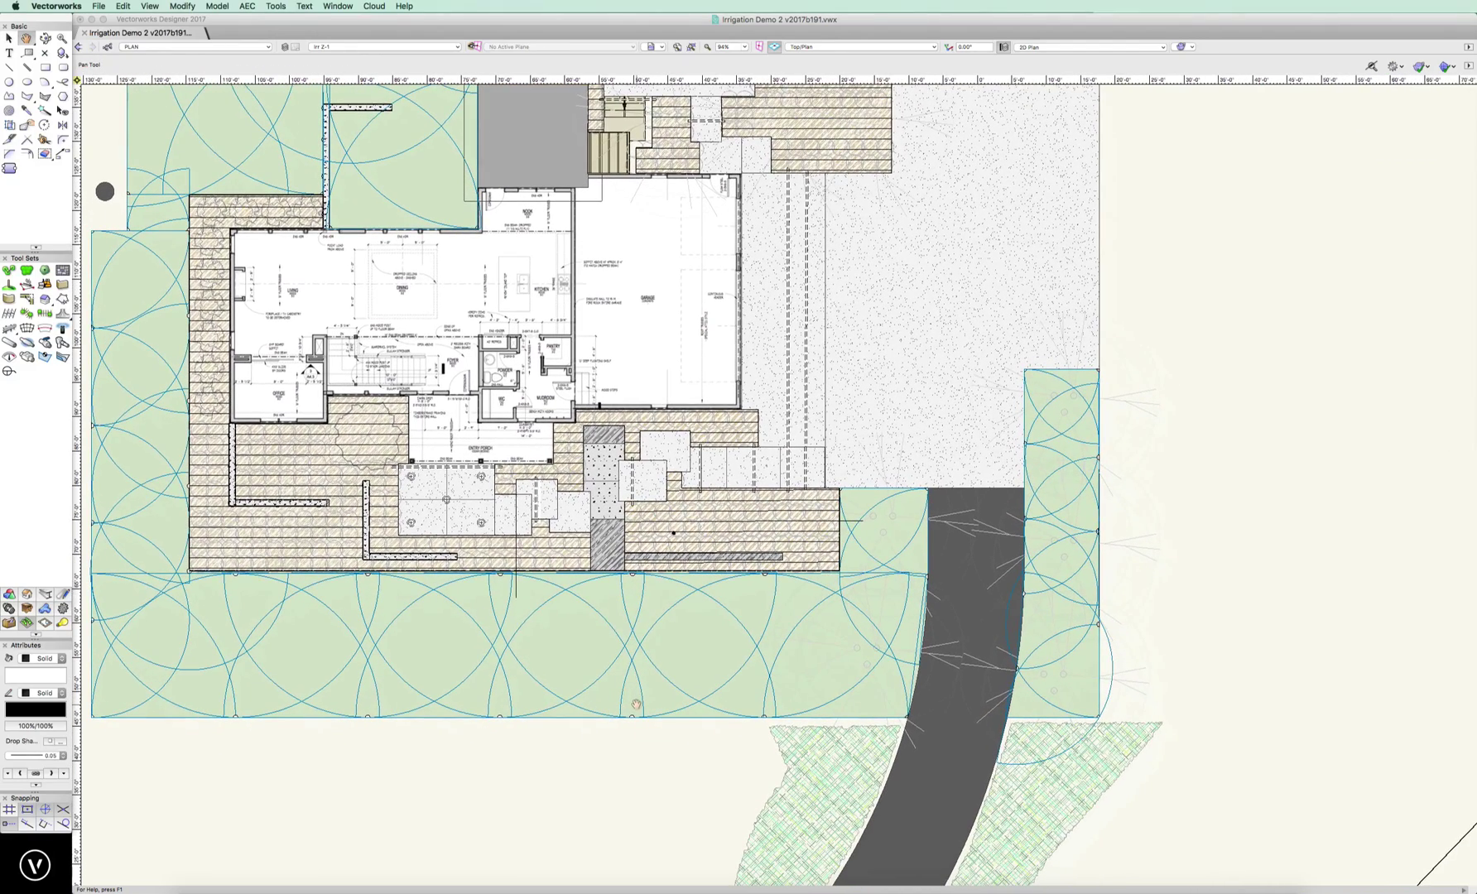
key(x)
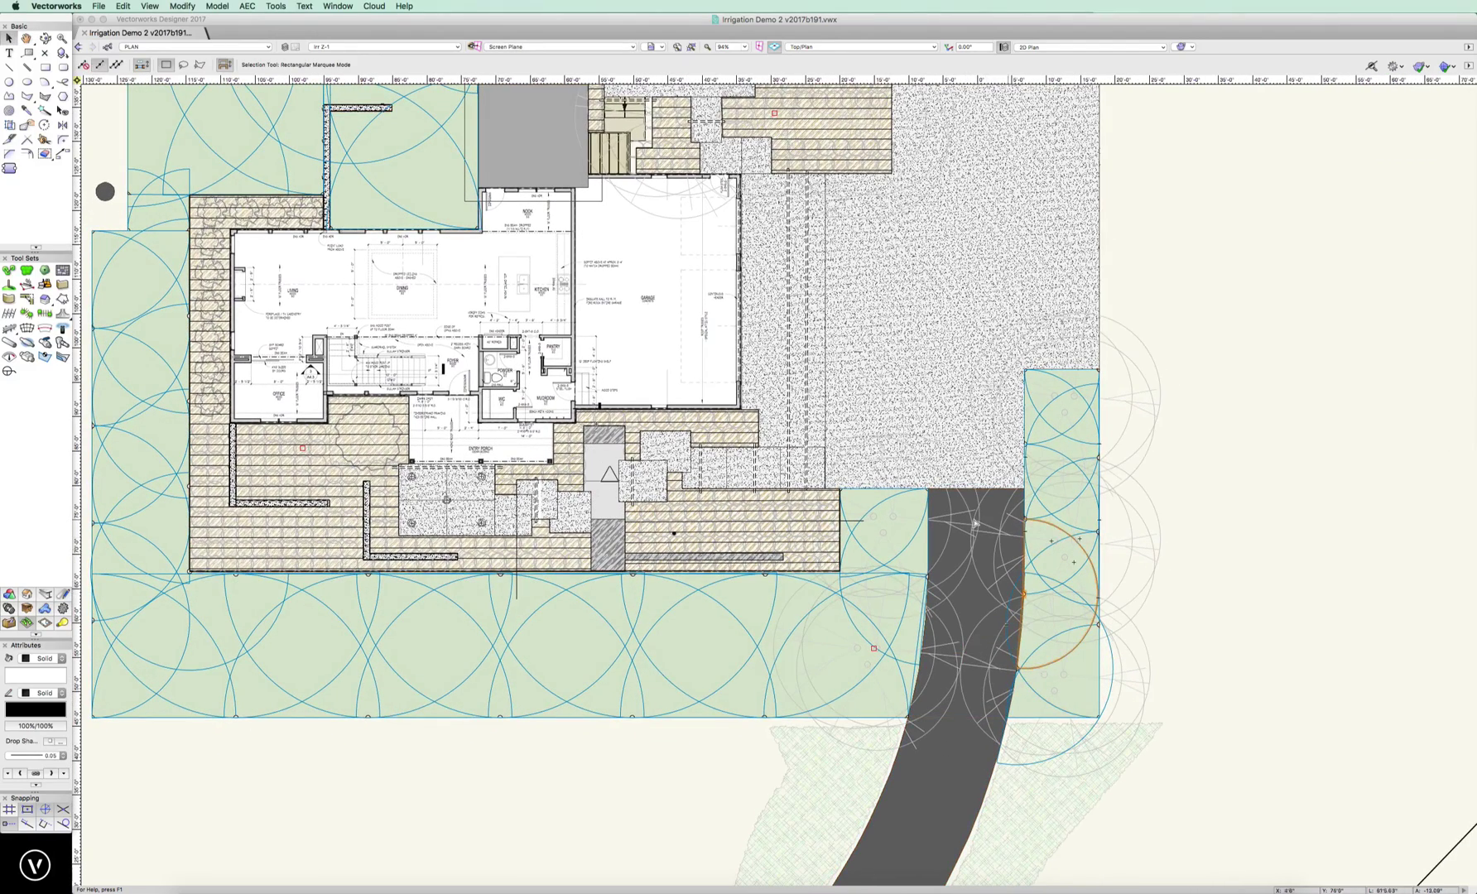
click(8, 342)
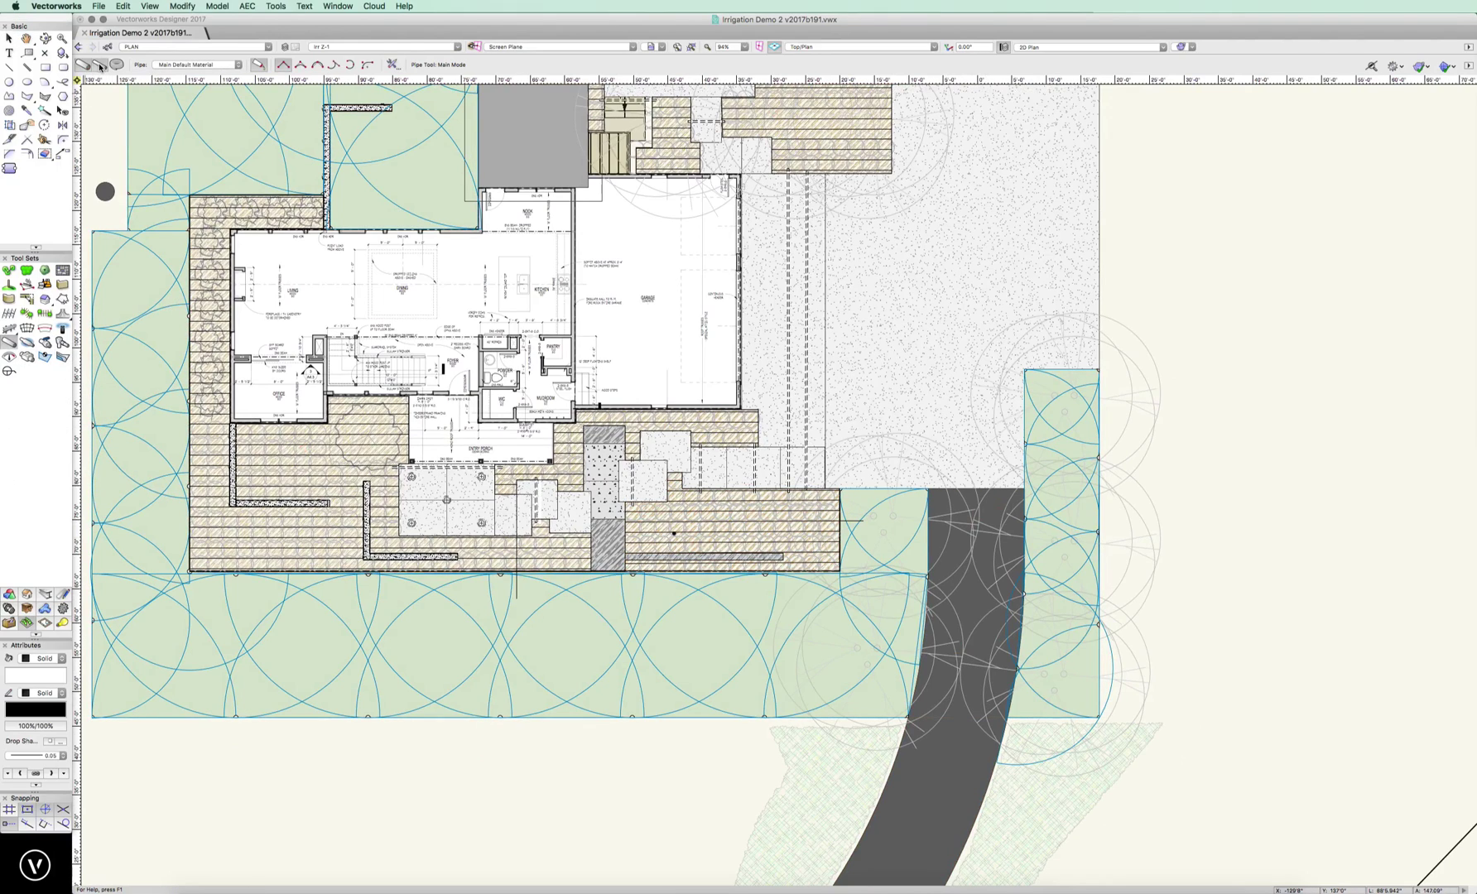
click(100, 65)
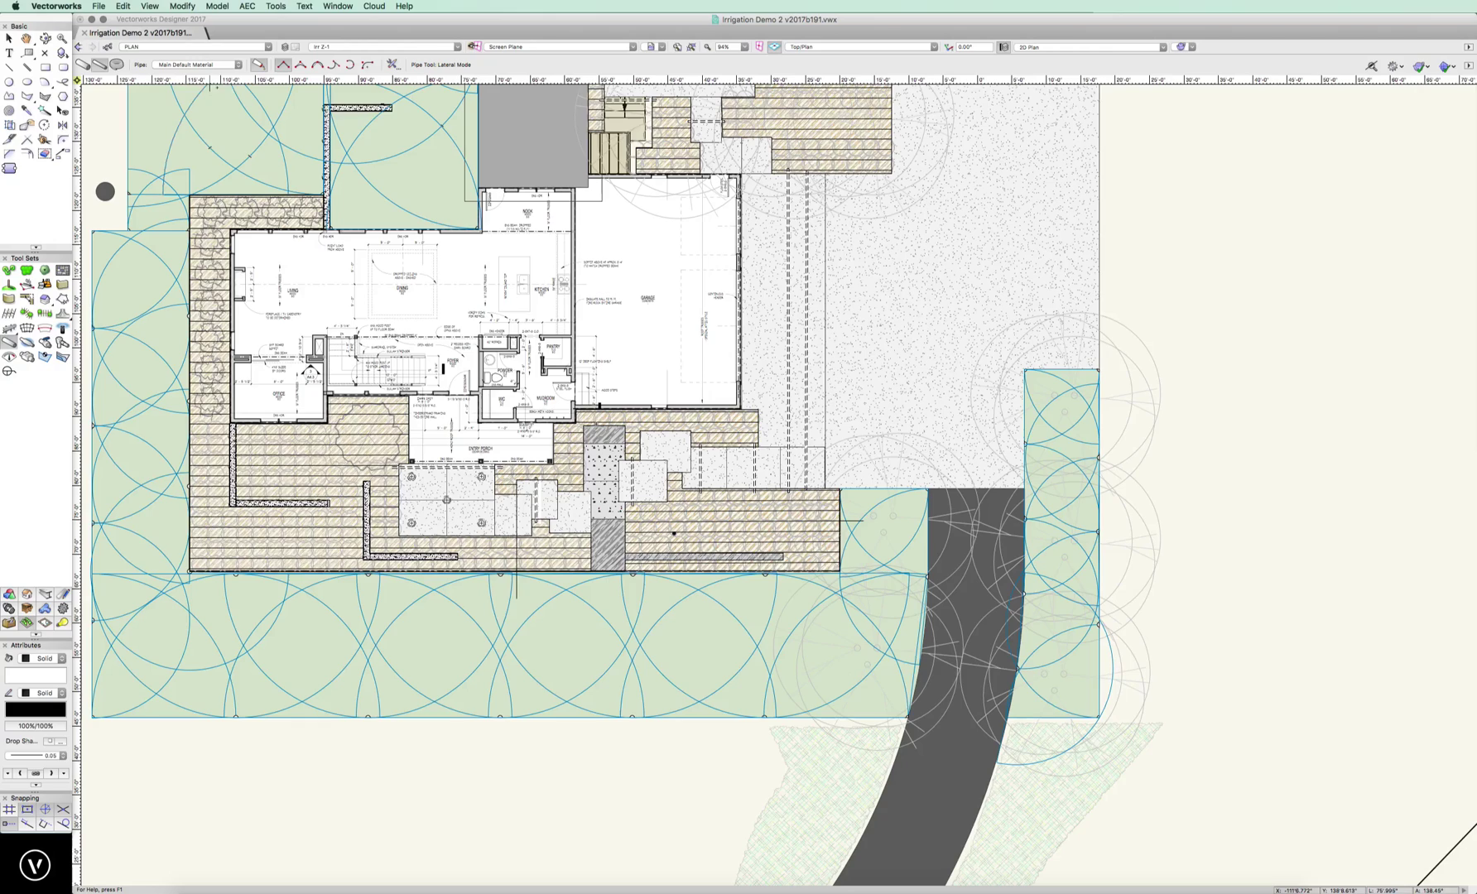
click(1099, 369)
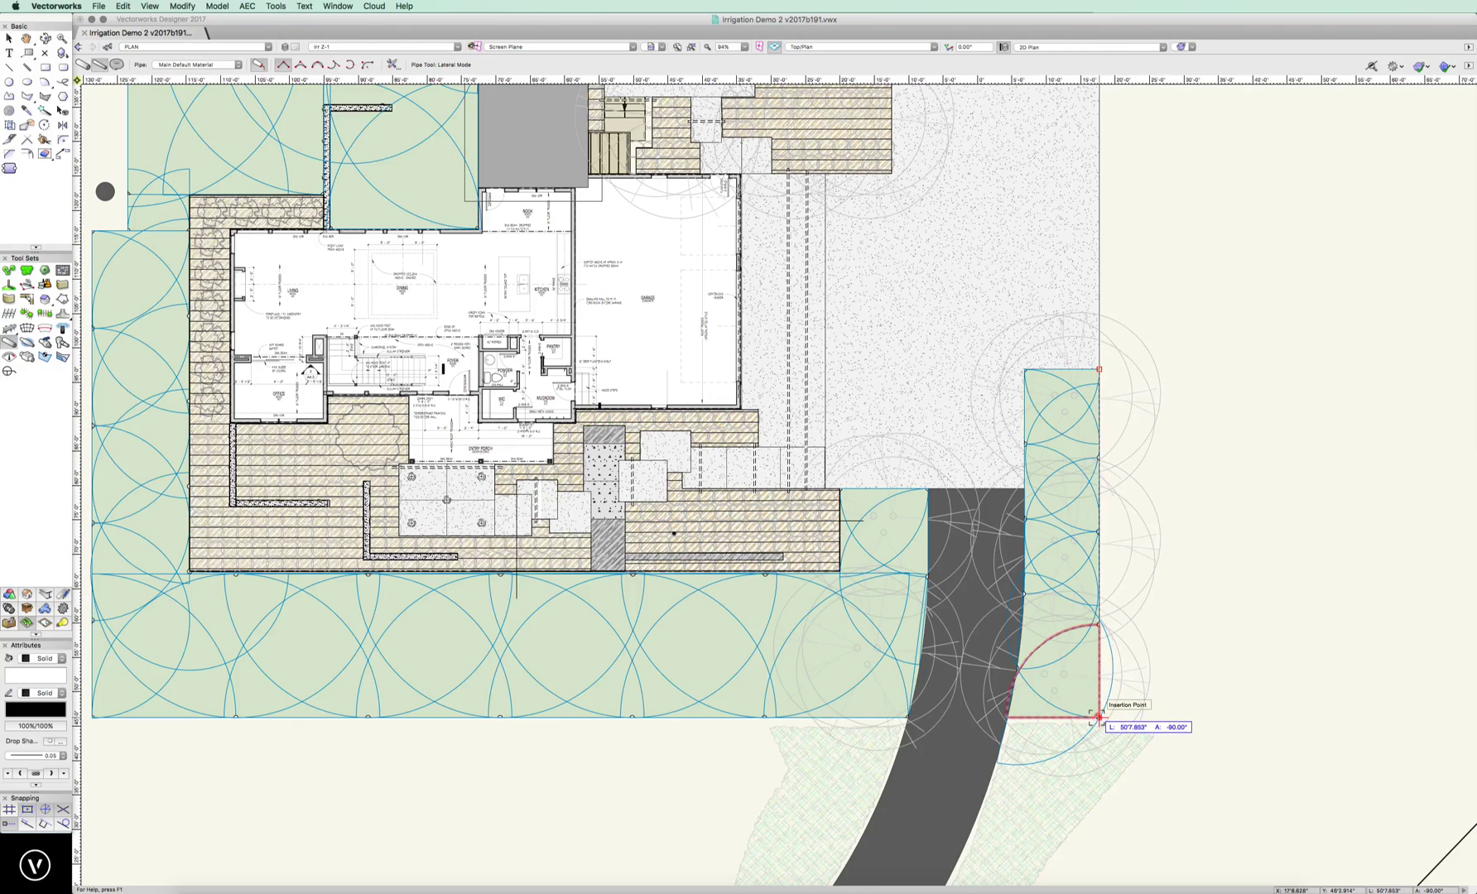
click(1097, 716)
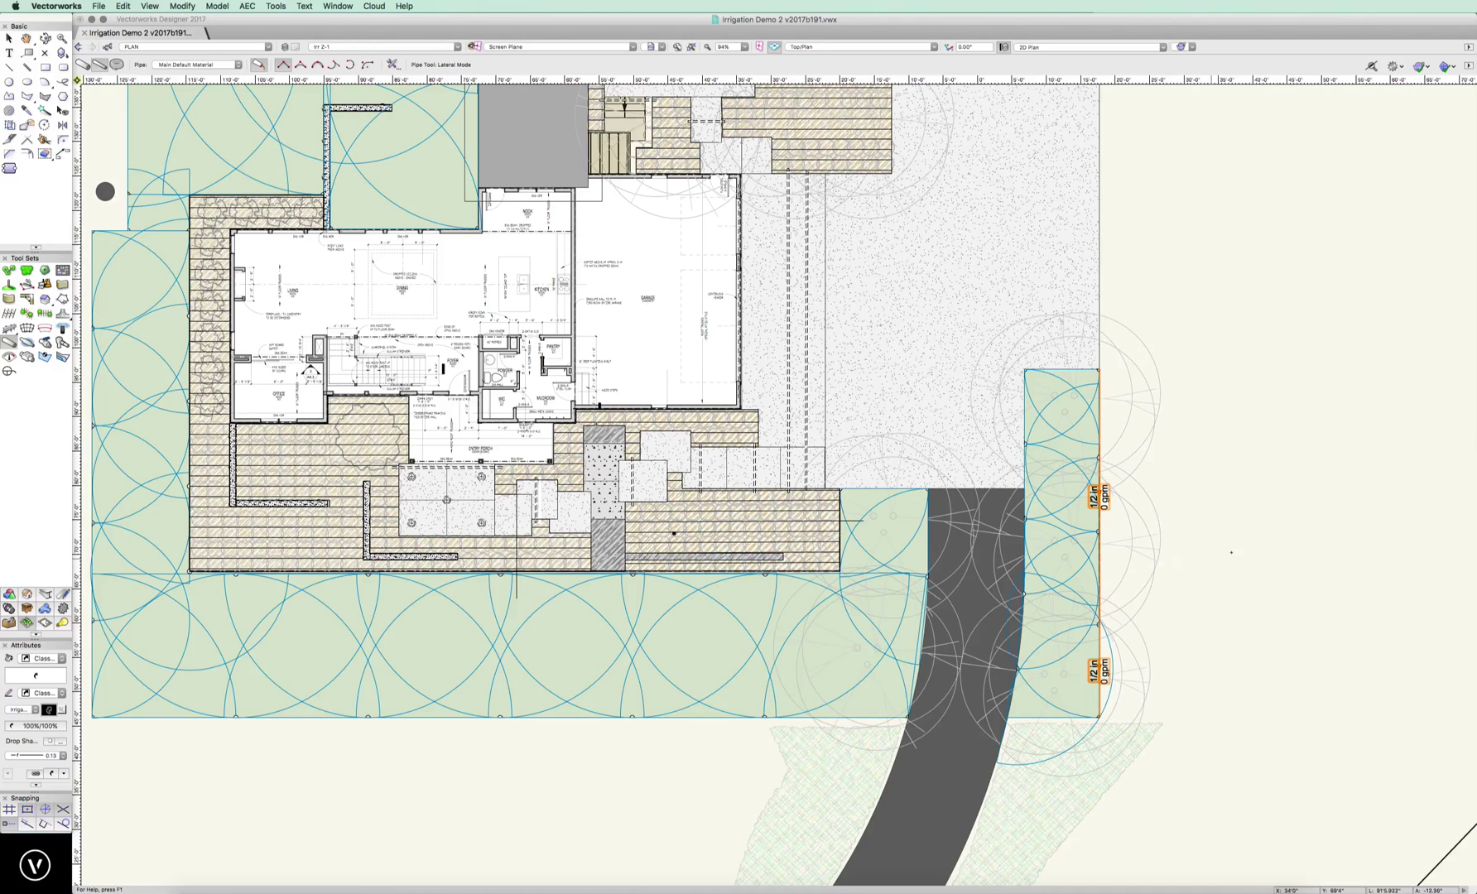
Step: Undo the first lateral pipe and enable Show Flow Direction in the Pipe tool preferences
key(Escape)
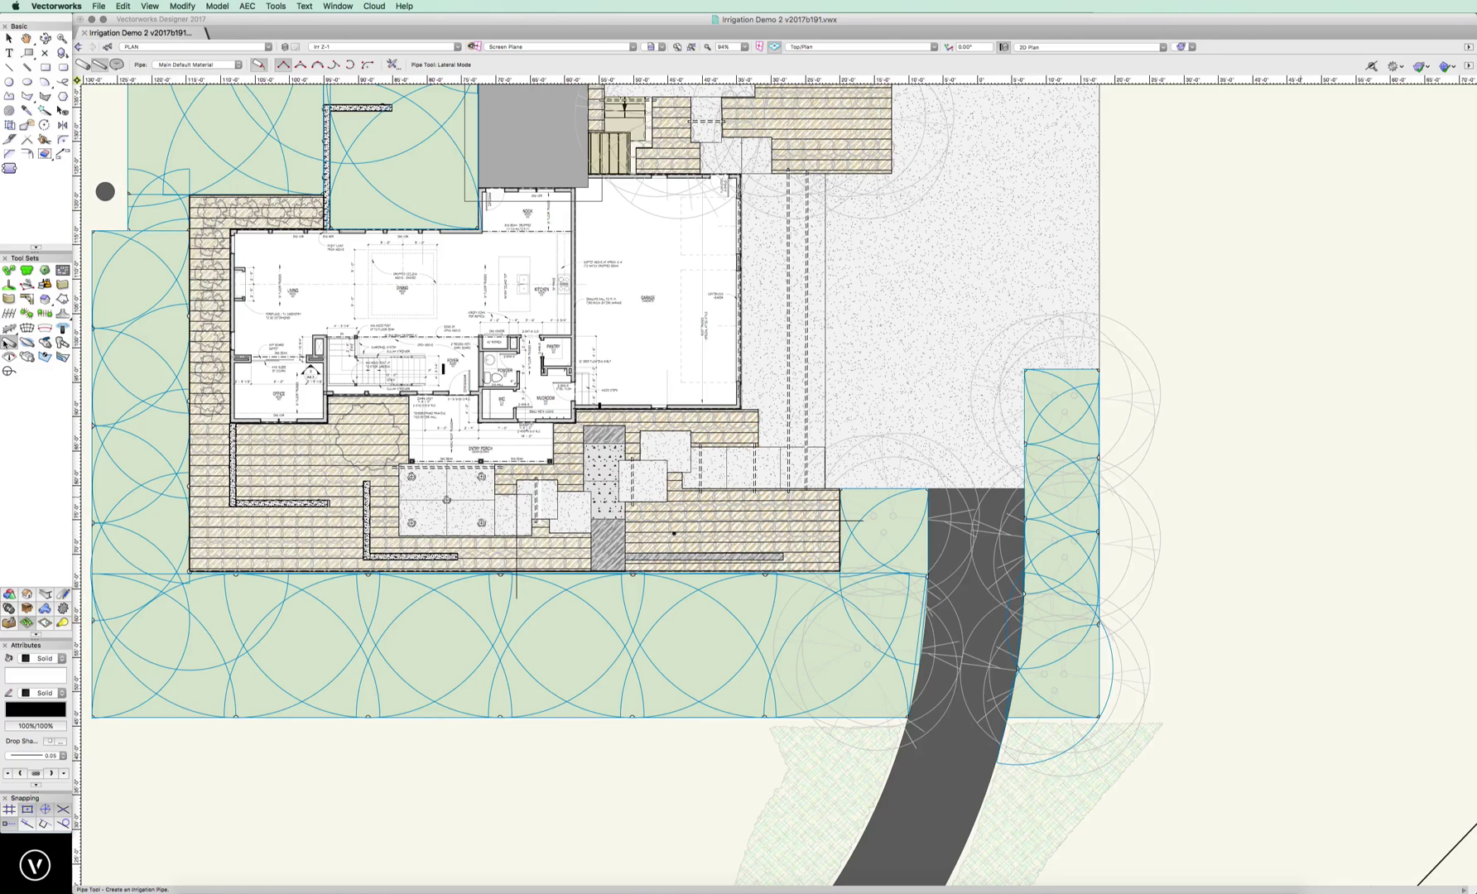
click(97, 64)
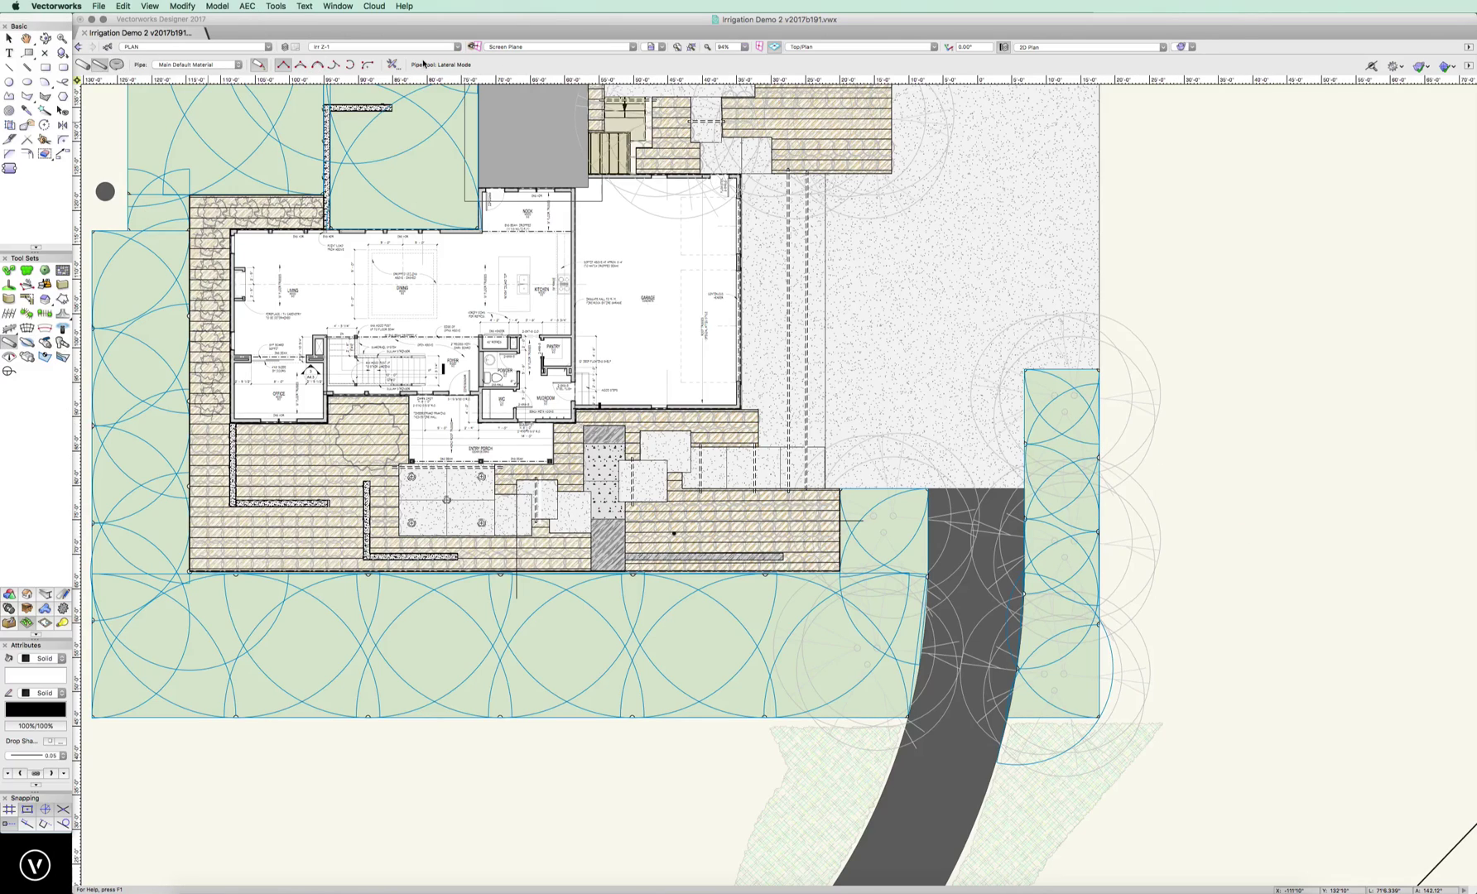
click(394, 65)
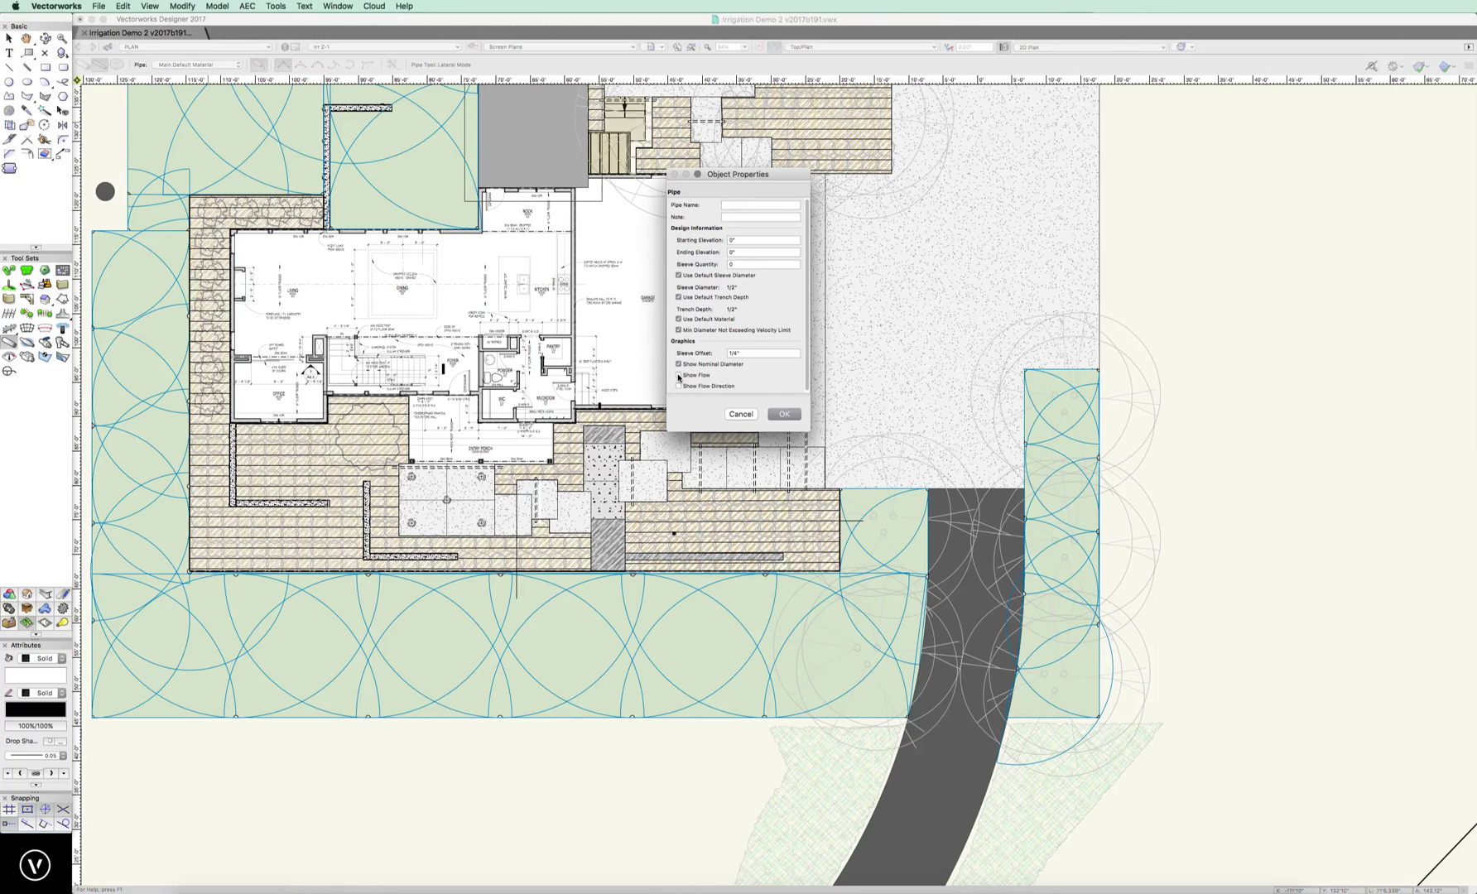
click(718, 386)
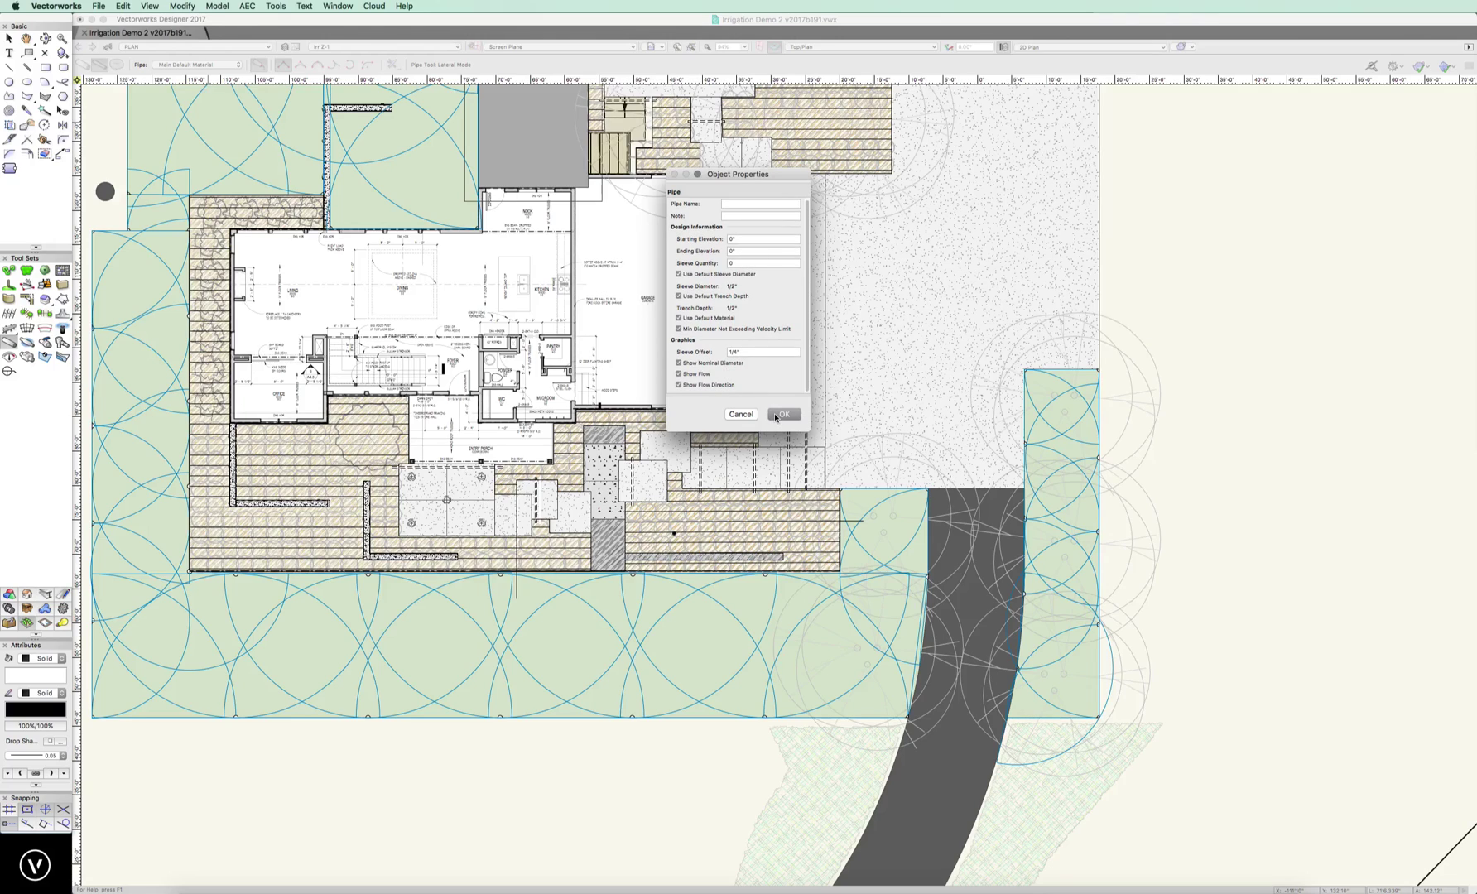
click(782, 414)
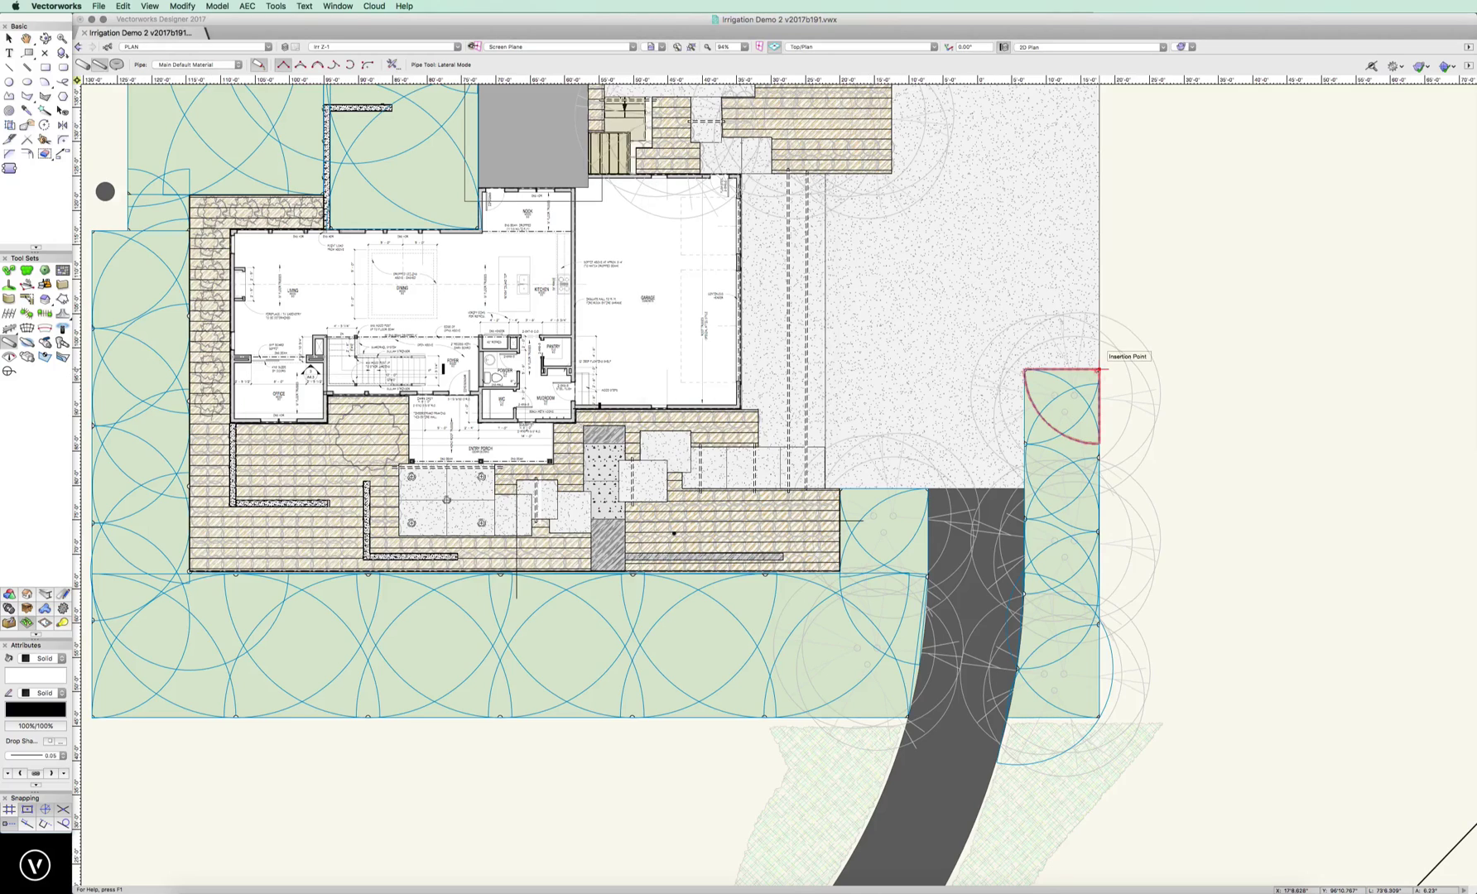
Step: Redraw the lateral from the top head to the lower head, now with flow-direction arrows
click(1098, 370)
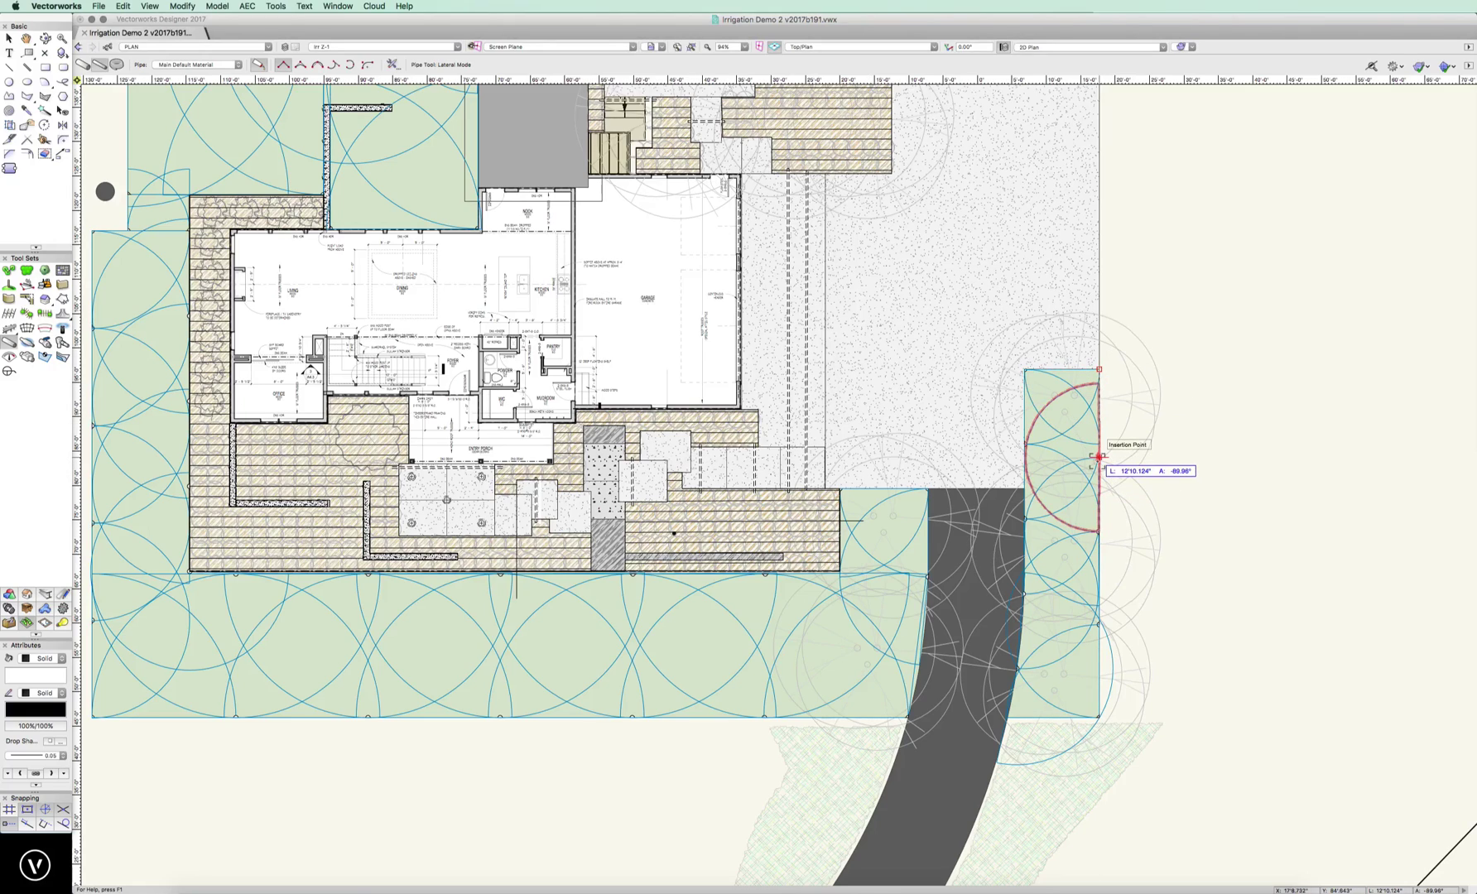
double_click(1098, 717)
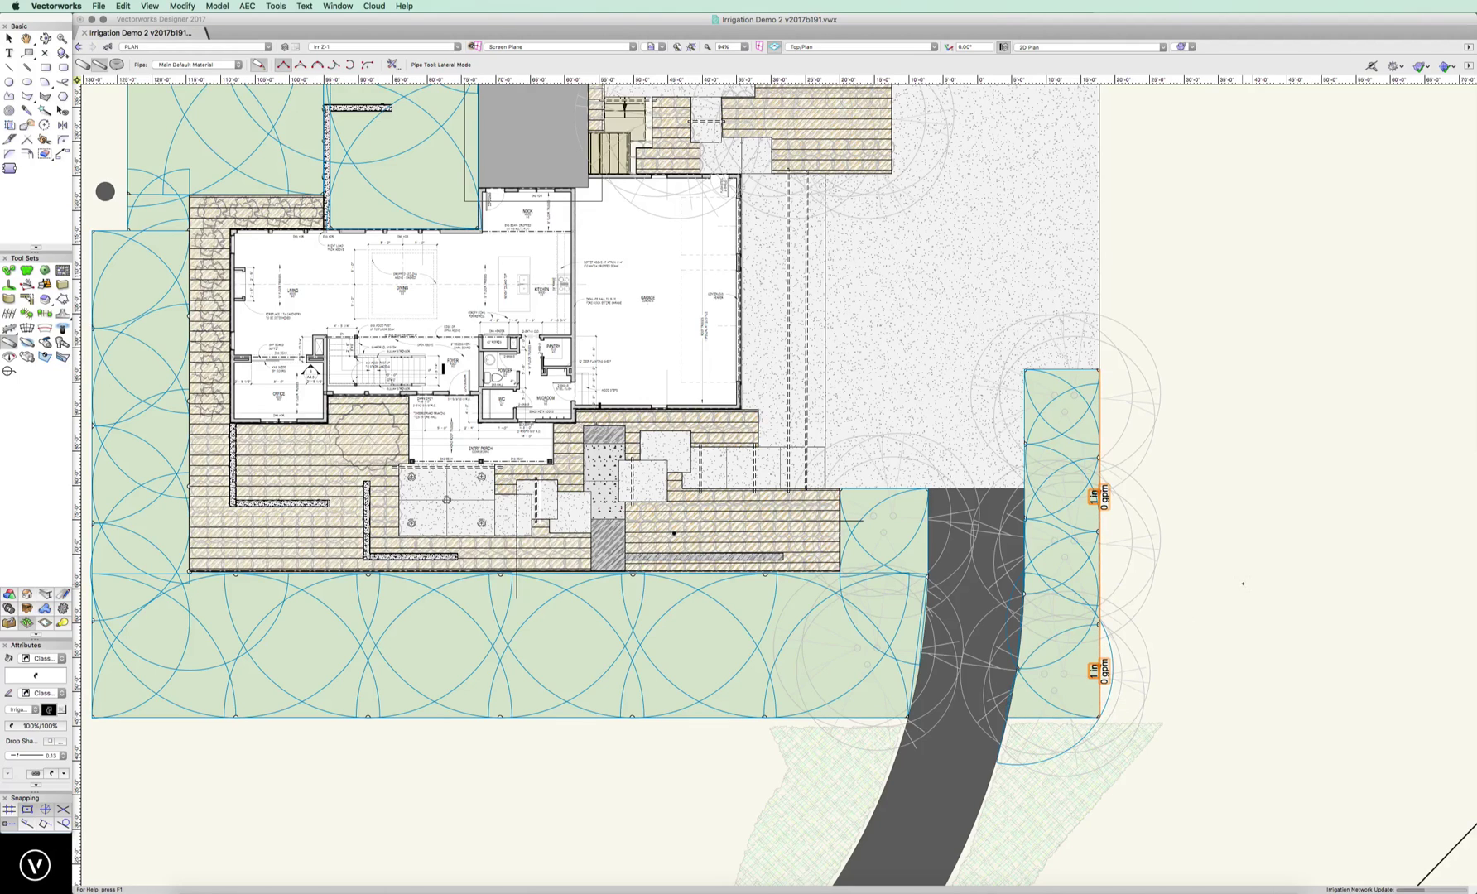
middle_drag(1169, 594, 833, 574)
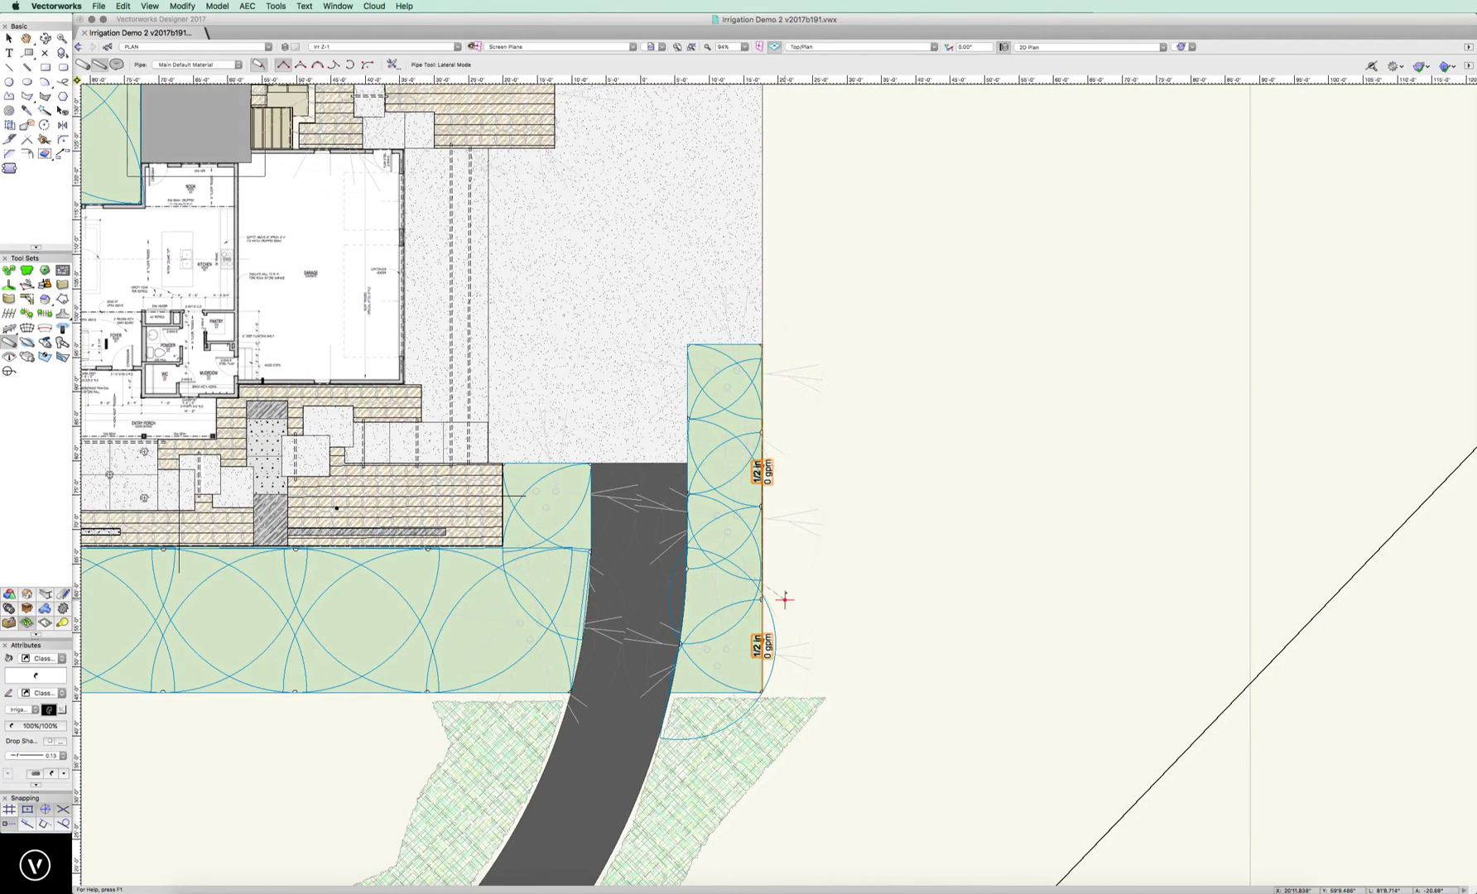
scroll(785, 597, up, 3)
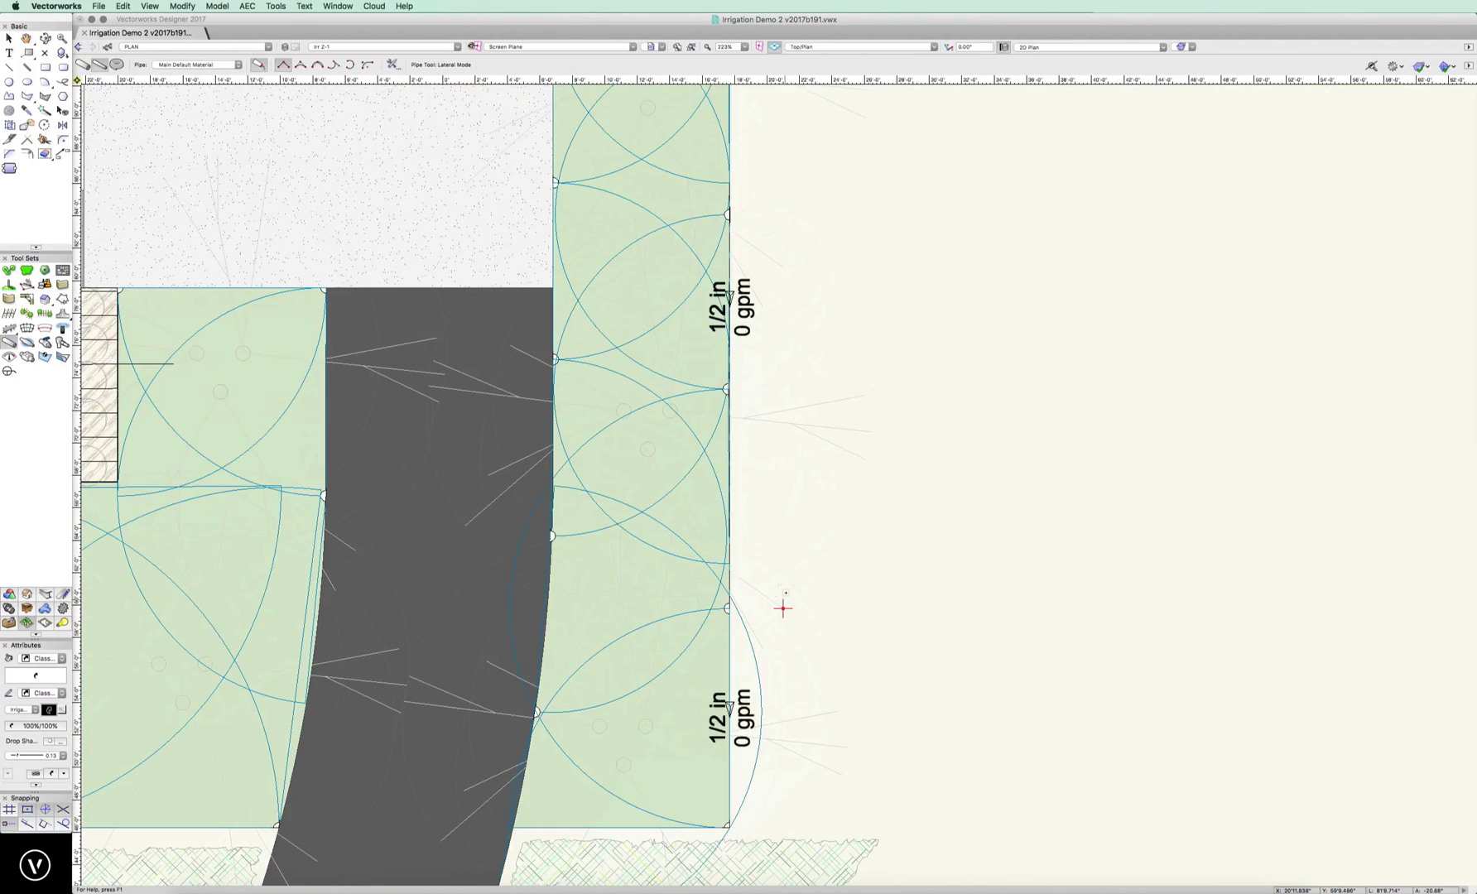
Step: Cancel a stray pipe segment, then select the upper and lower pipe segments to check them
click(728, 609)
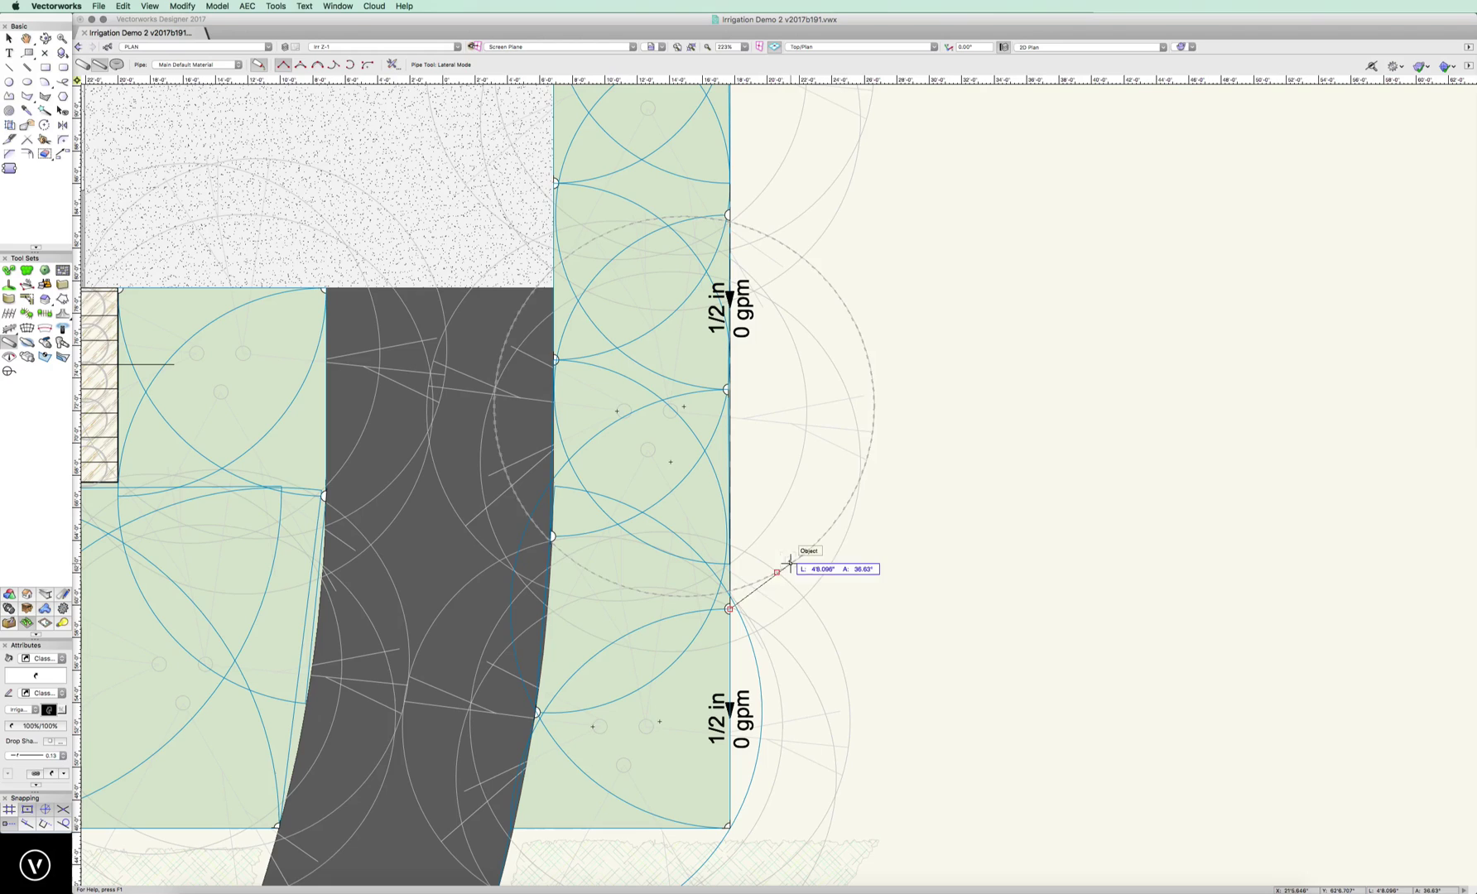
key(Escape)
key(x)
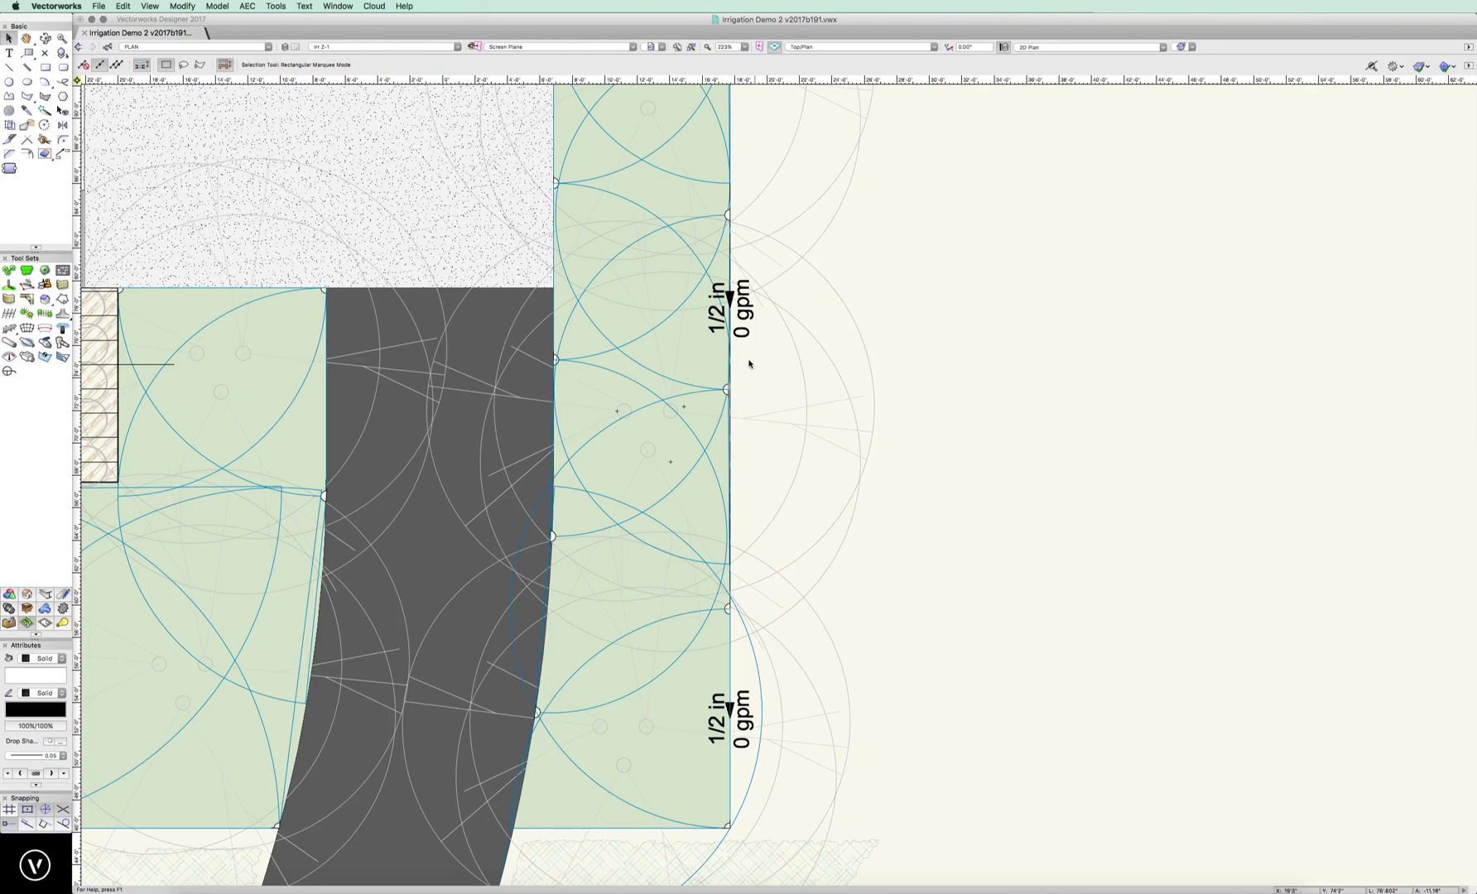
click(730, 327)
click(731, 718)
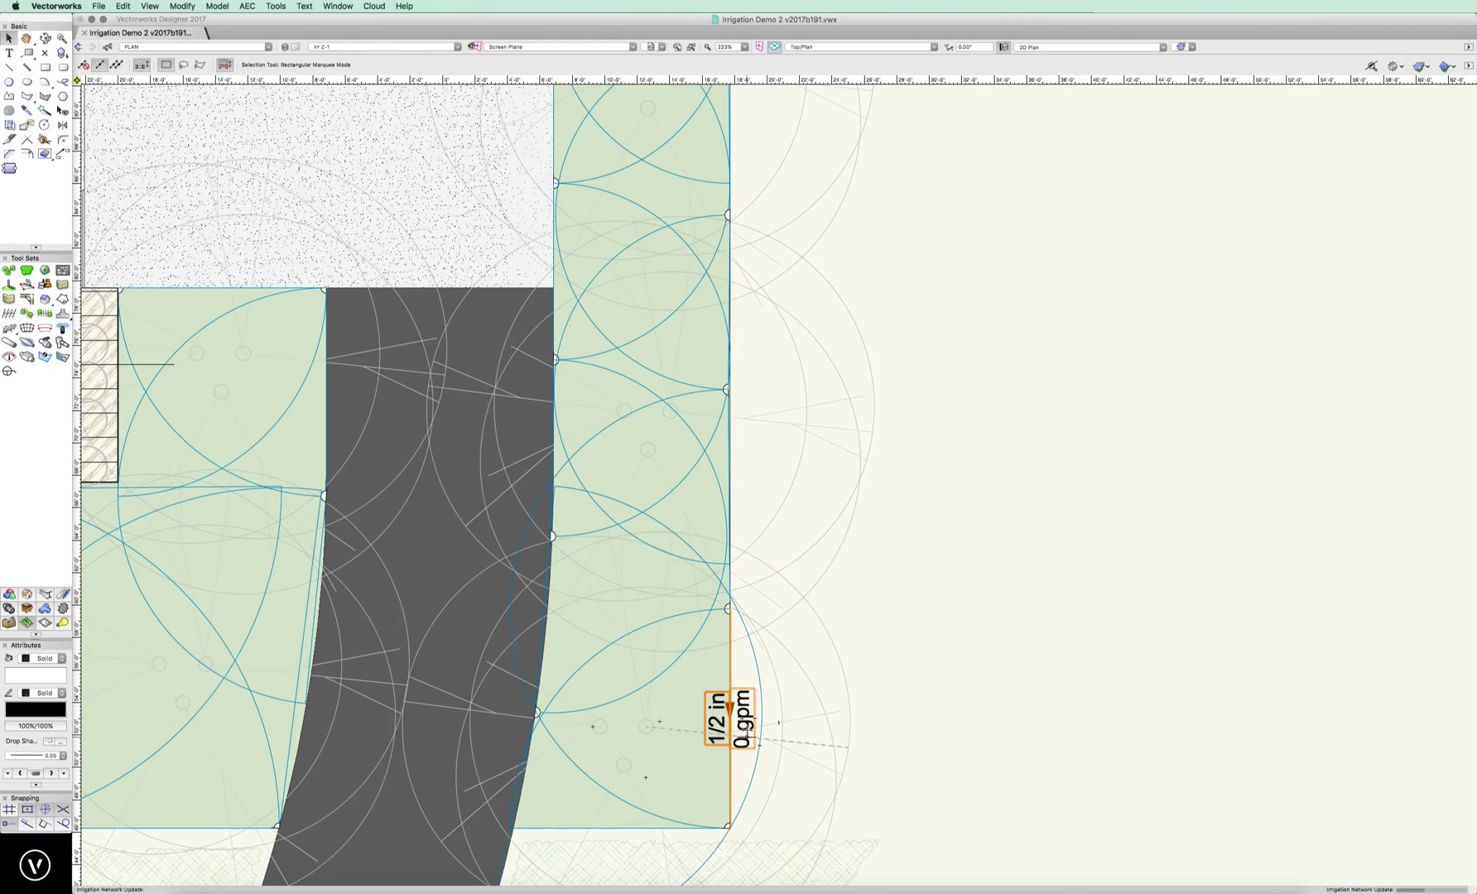
click(745, 567)
scroll(975, 527, up, 5)
scroll(975, 527, left, 3)
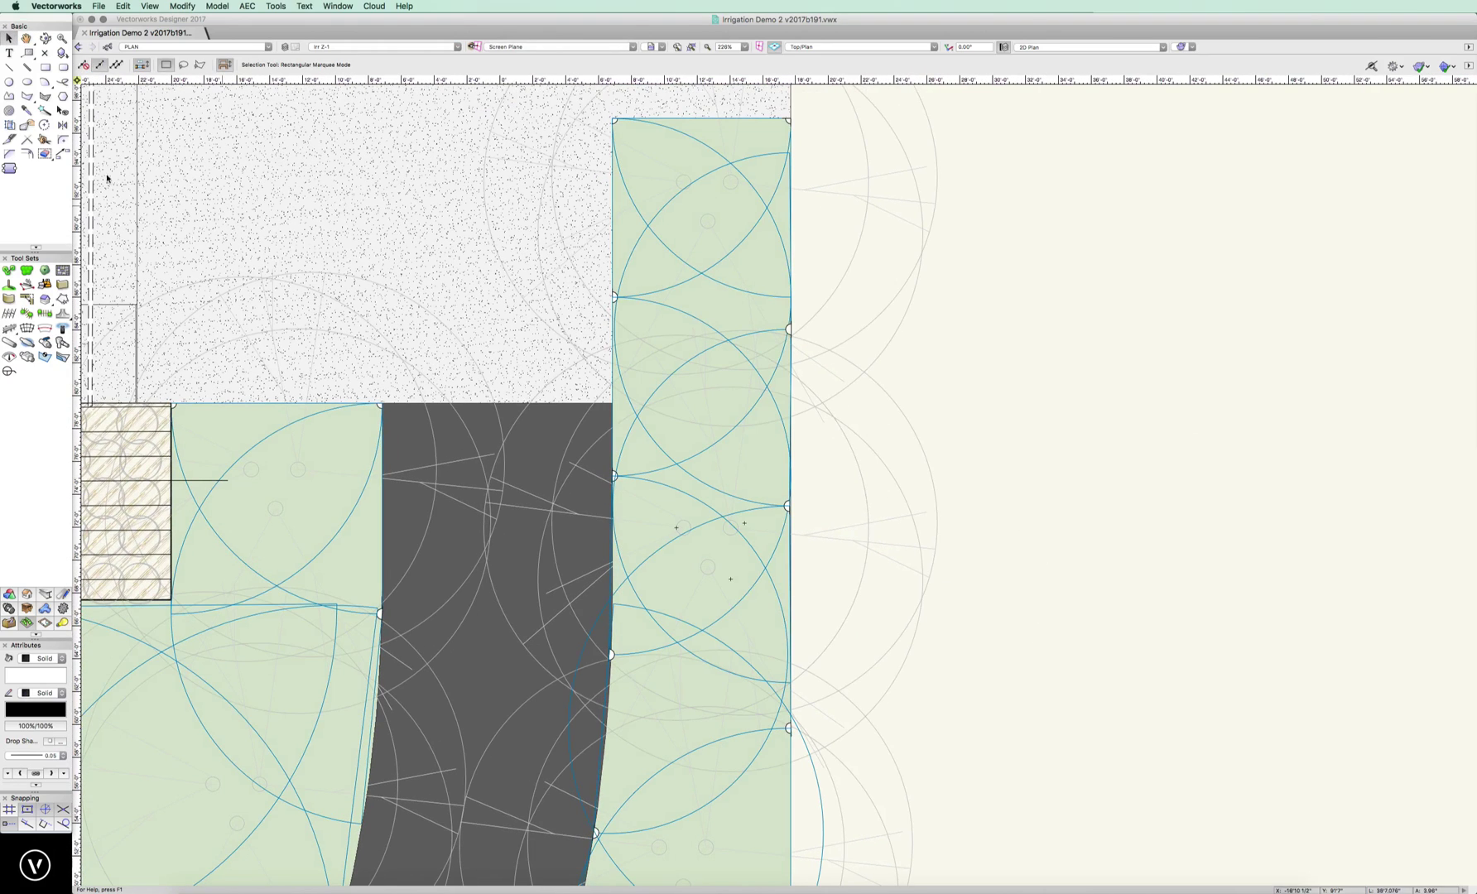
Step: Run a lateral down the strip's right edge from its top corner through each head to the bottom corner
click(10, 343)
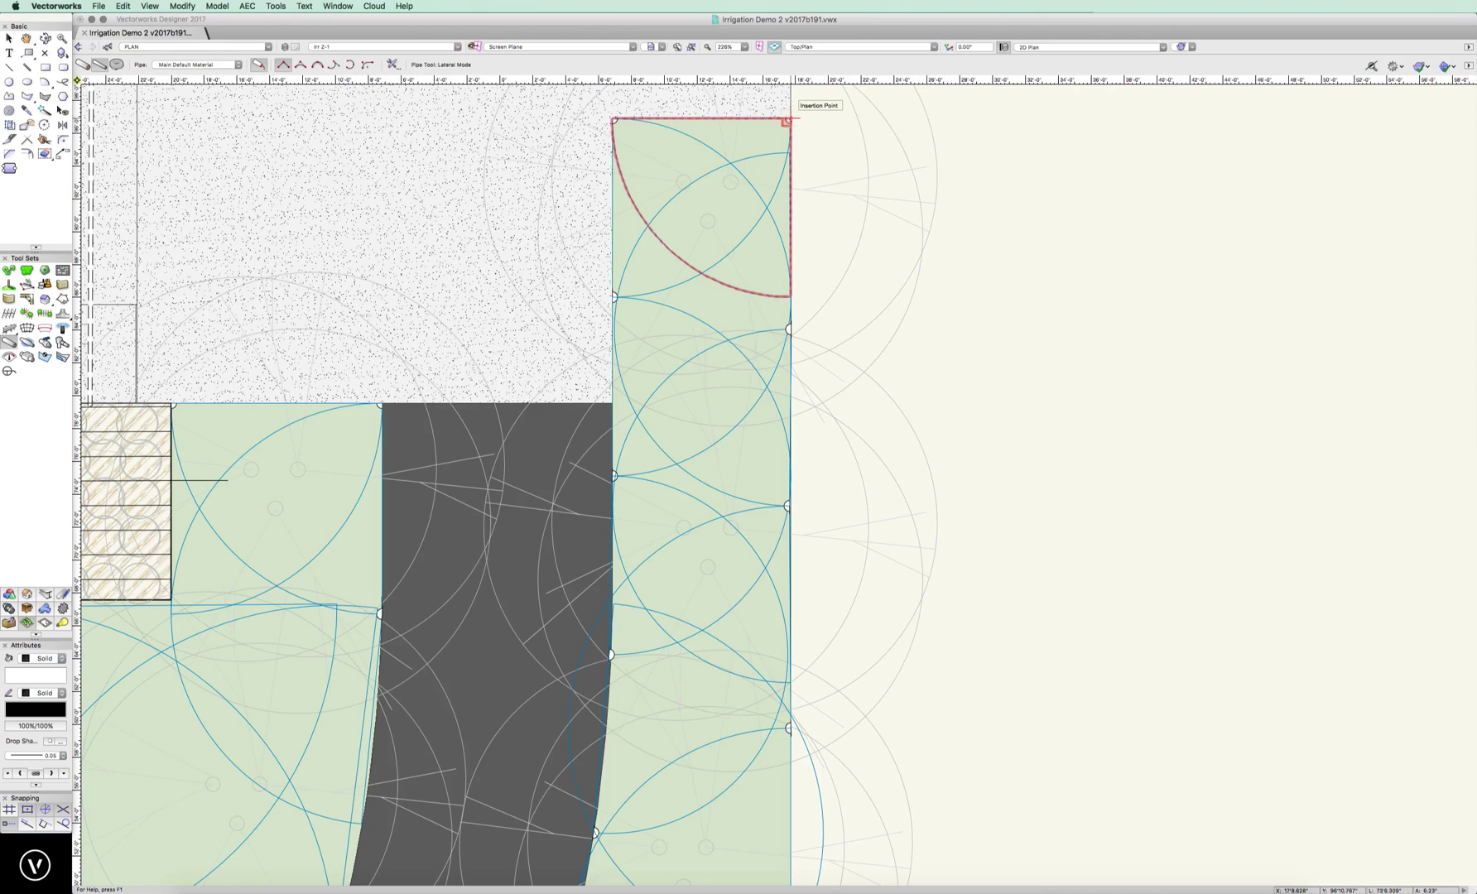
click(788, 119)
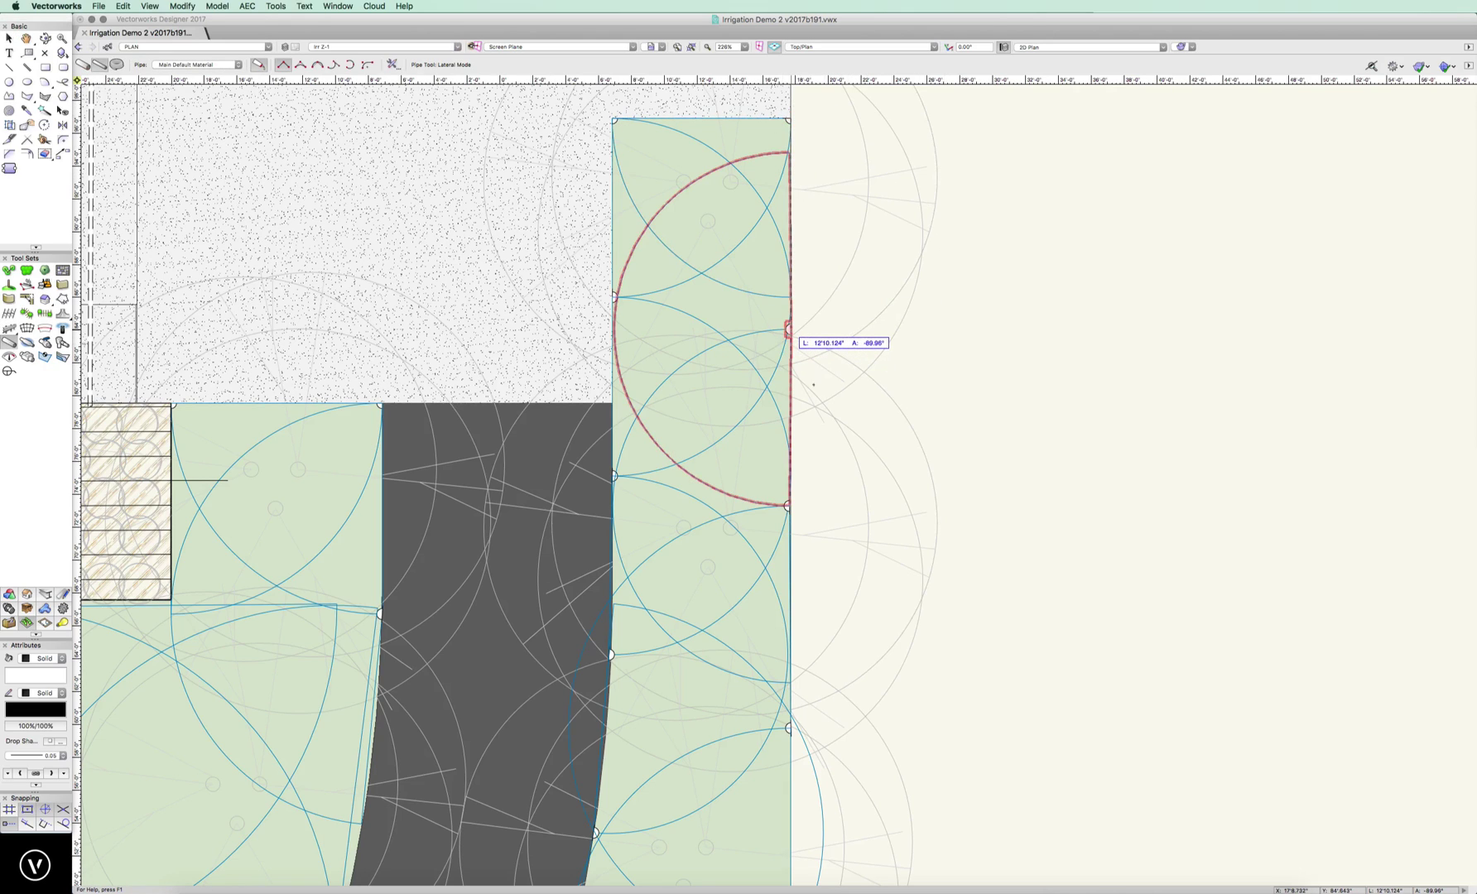
click(791, 329)
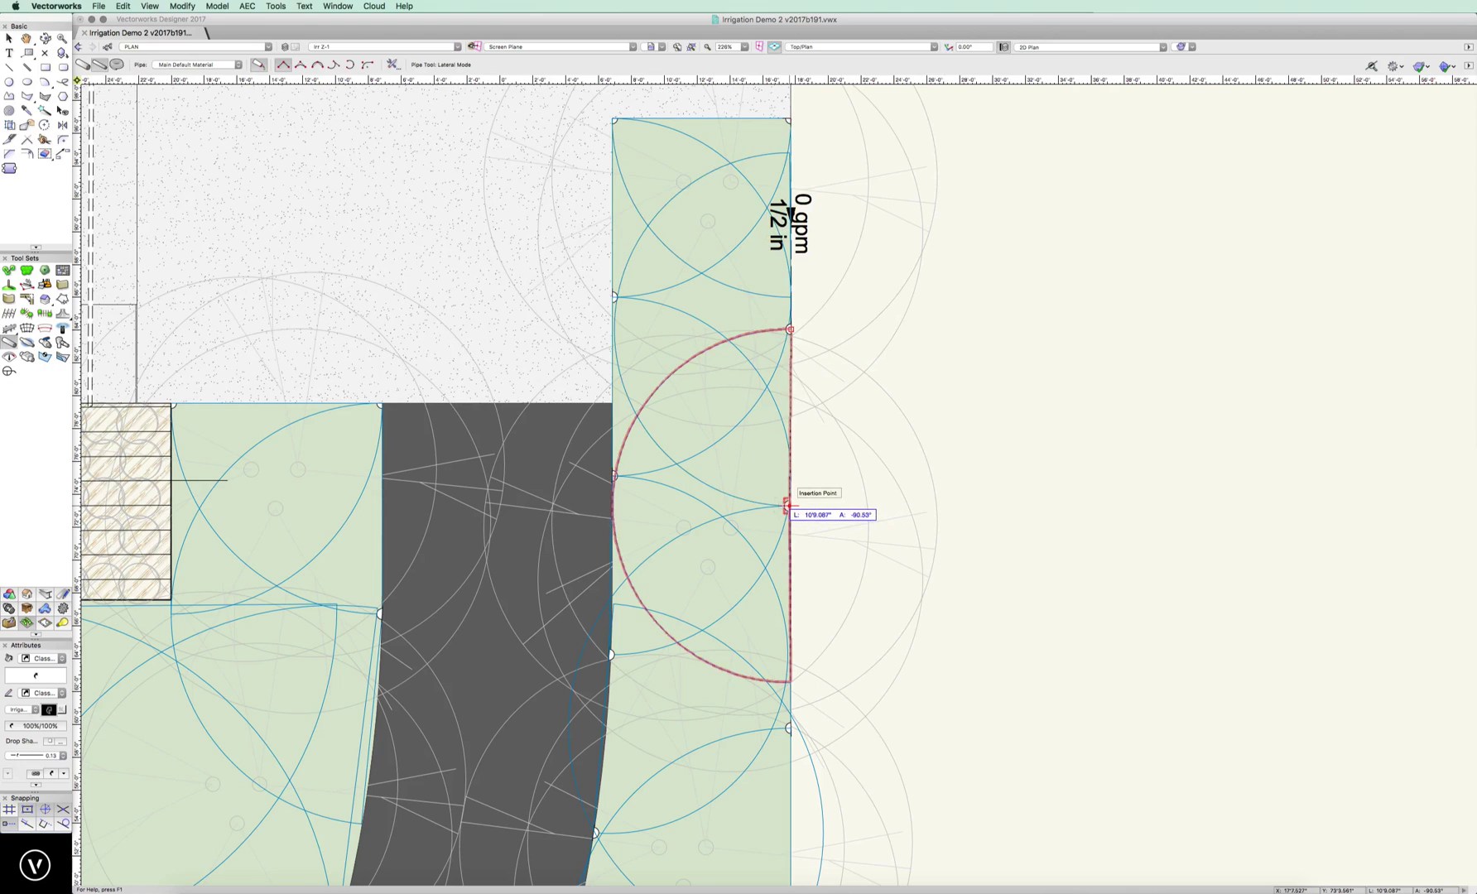
click(789, 505)
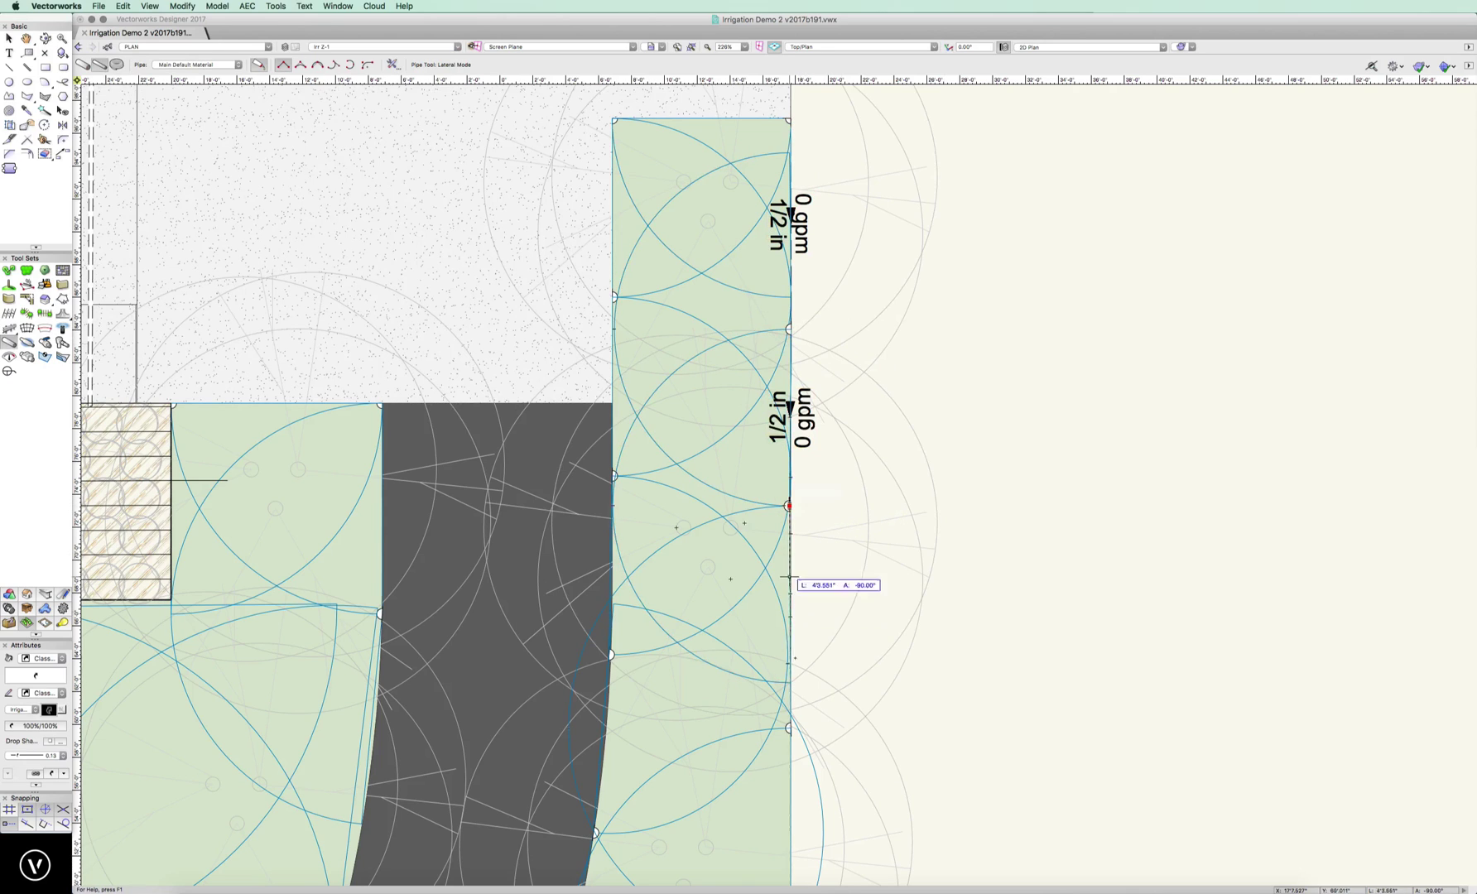
click(788, 727)
scroll(962, 613, down, 5)
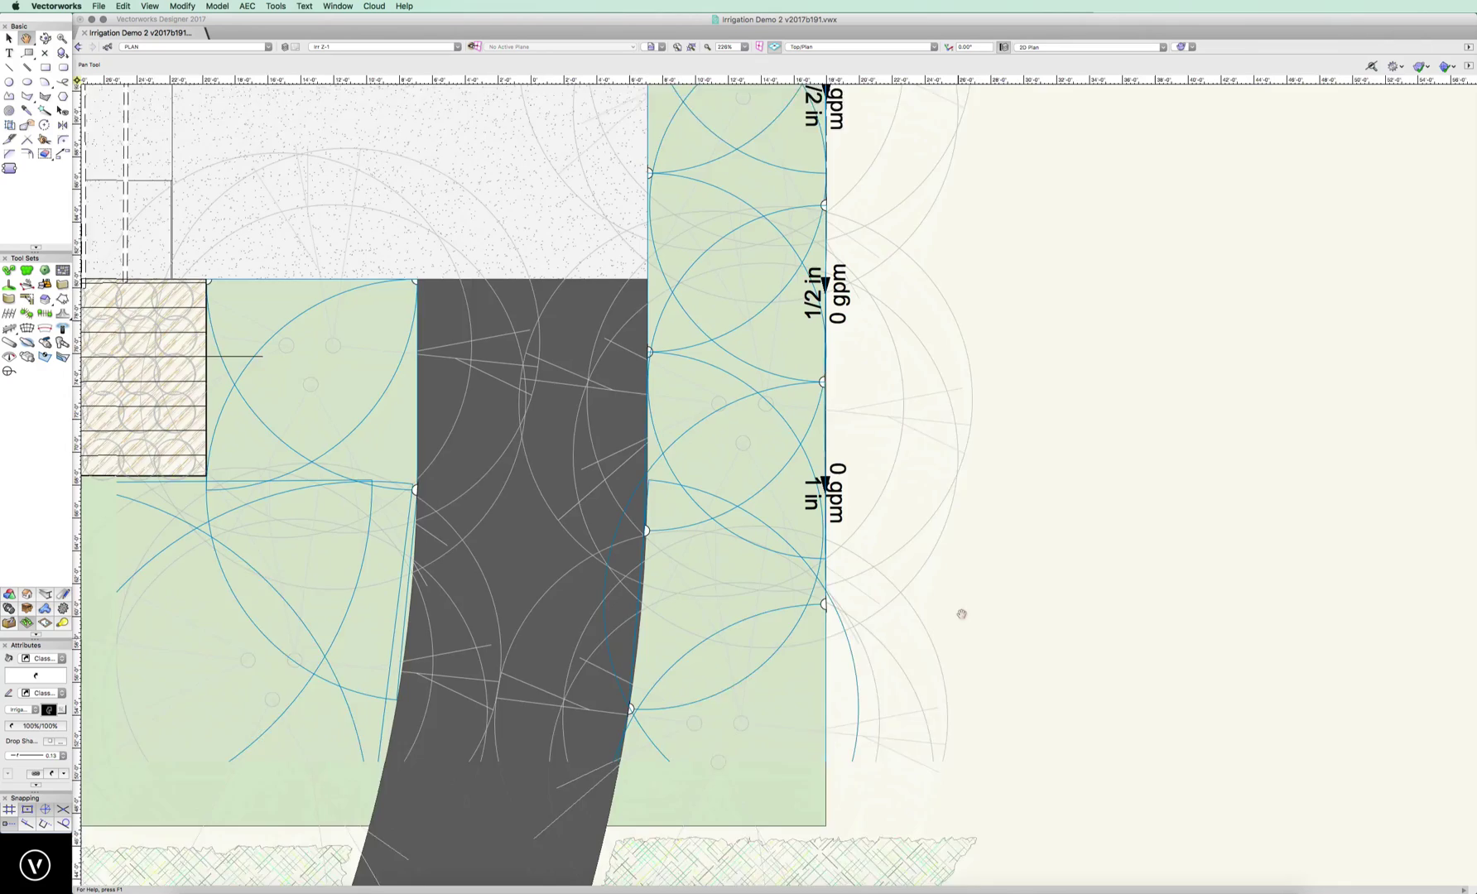
click(840, 476)
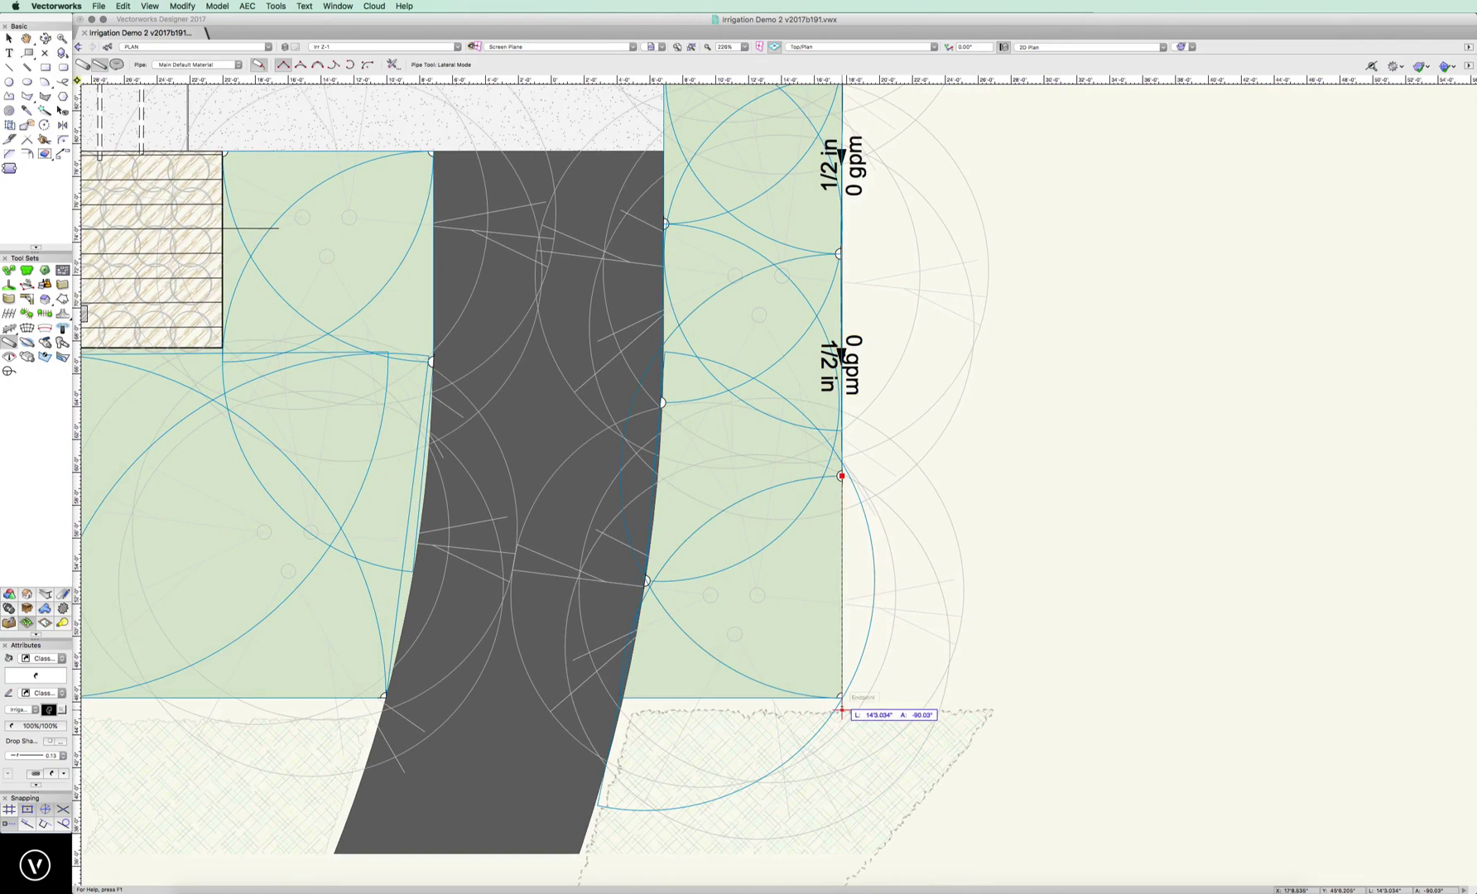
click(840, 695)
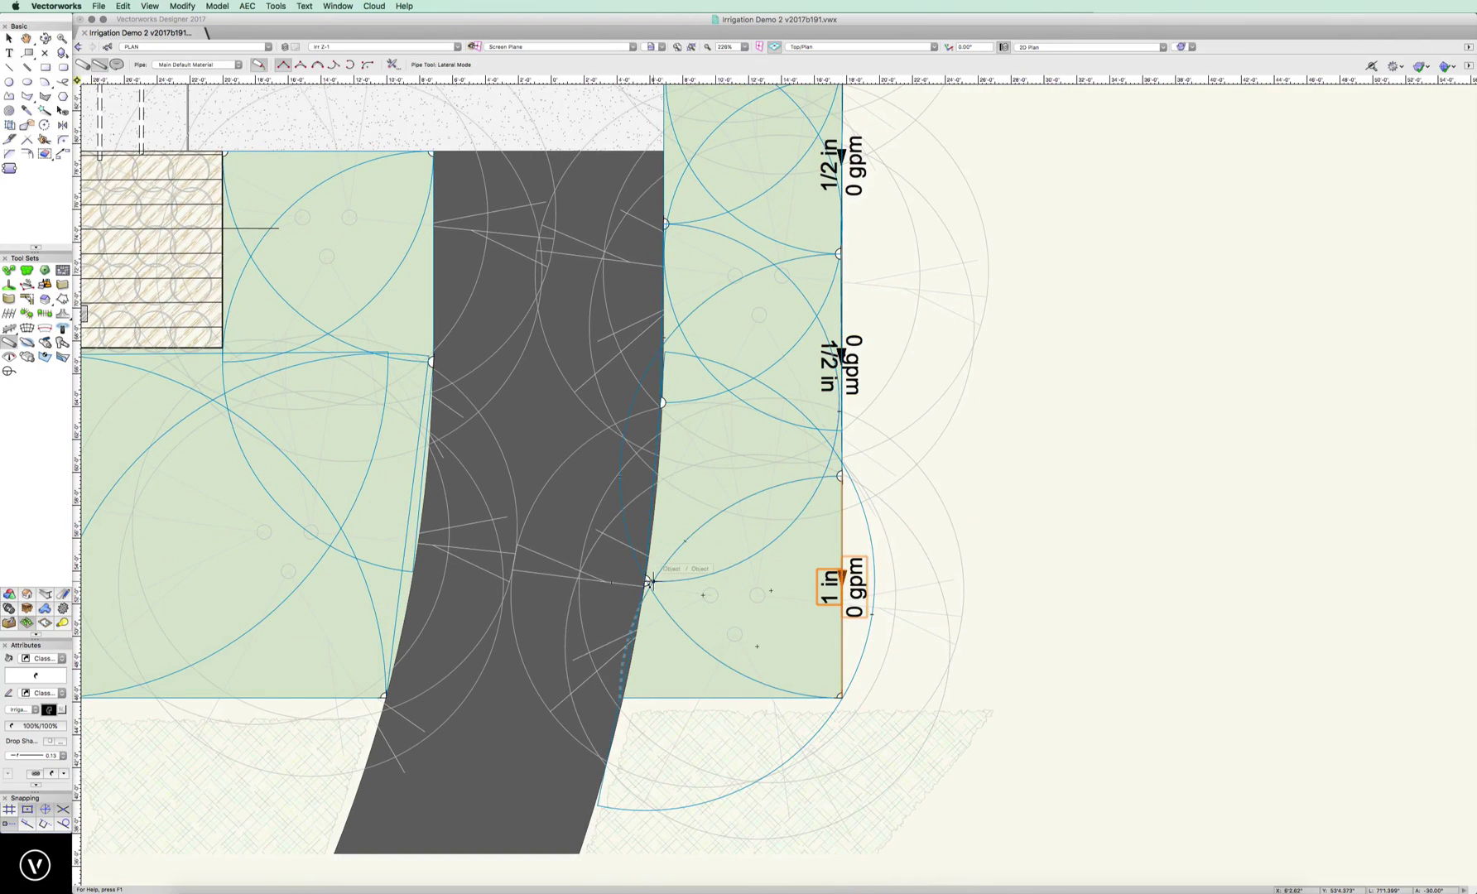
Step: Pipe the heads along the path edge, branching them into the right-edge lateral
click(646, 582)
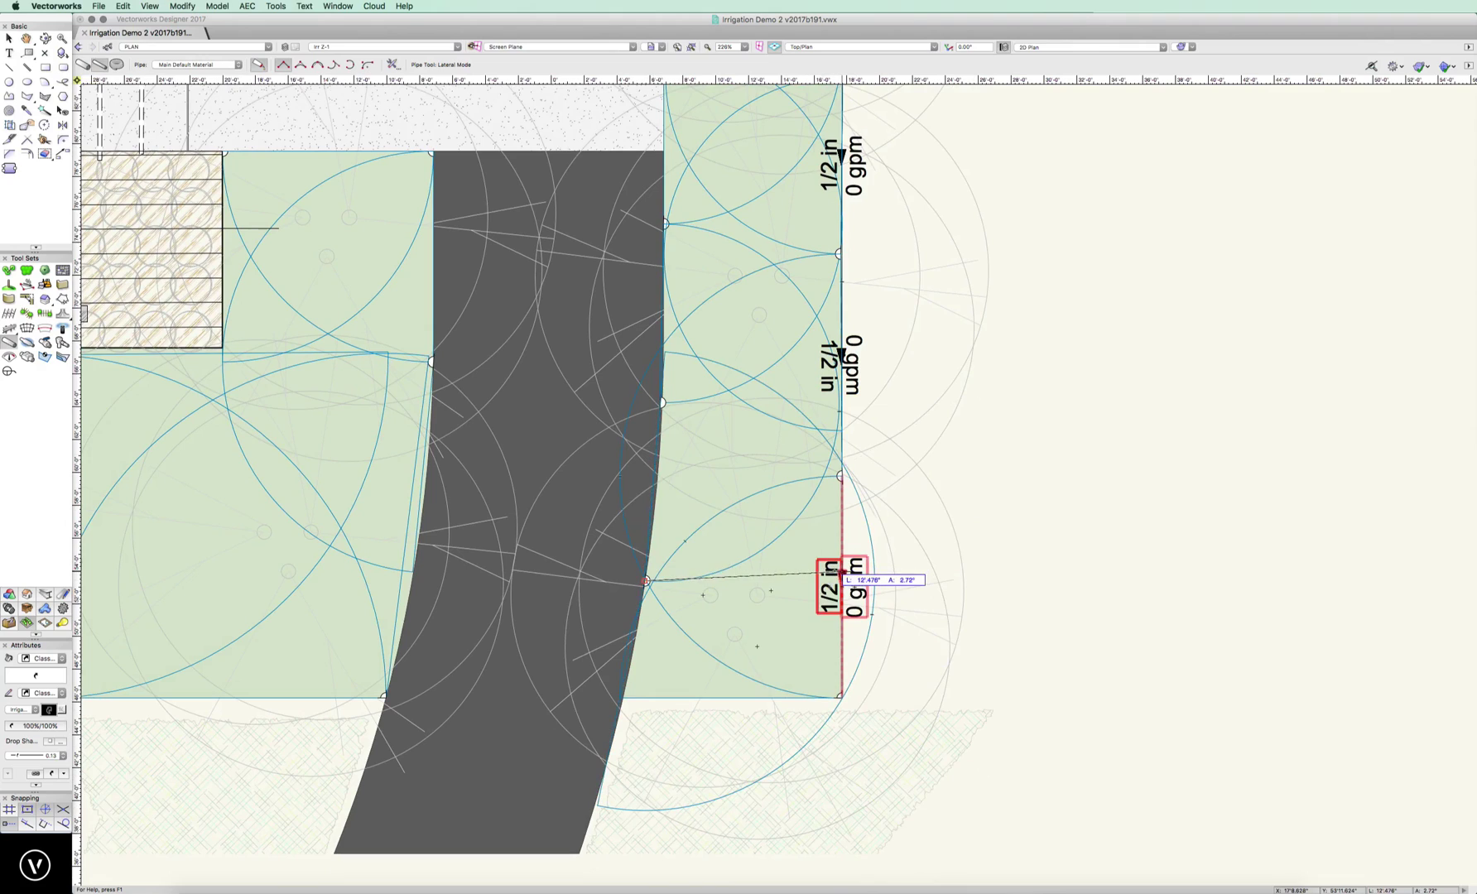
click(841, 581)
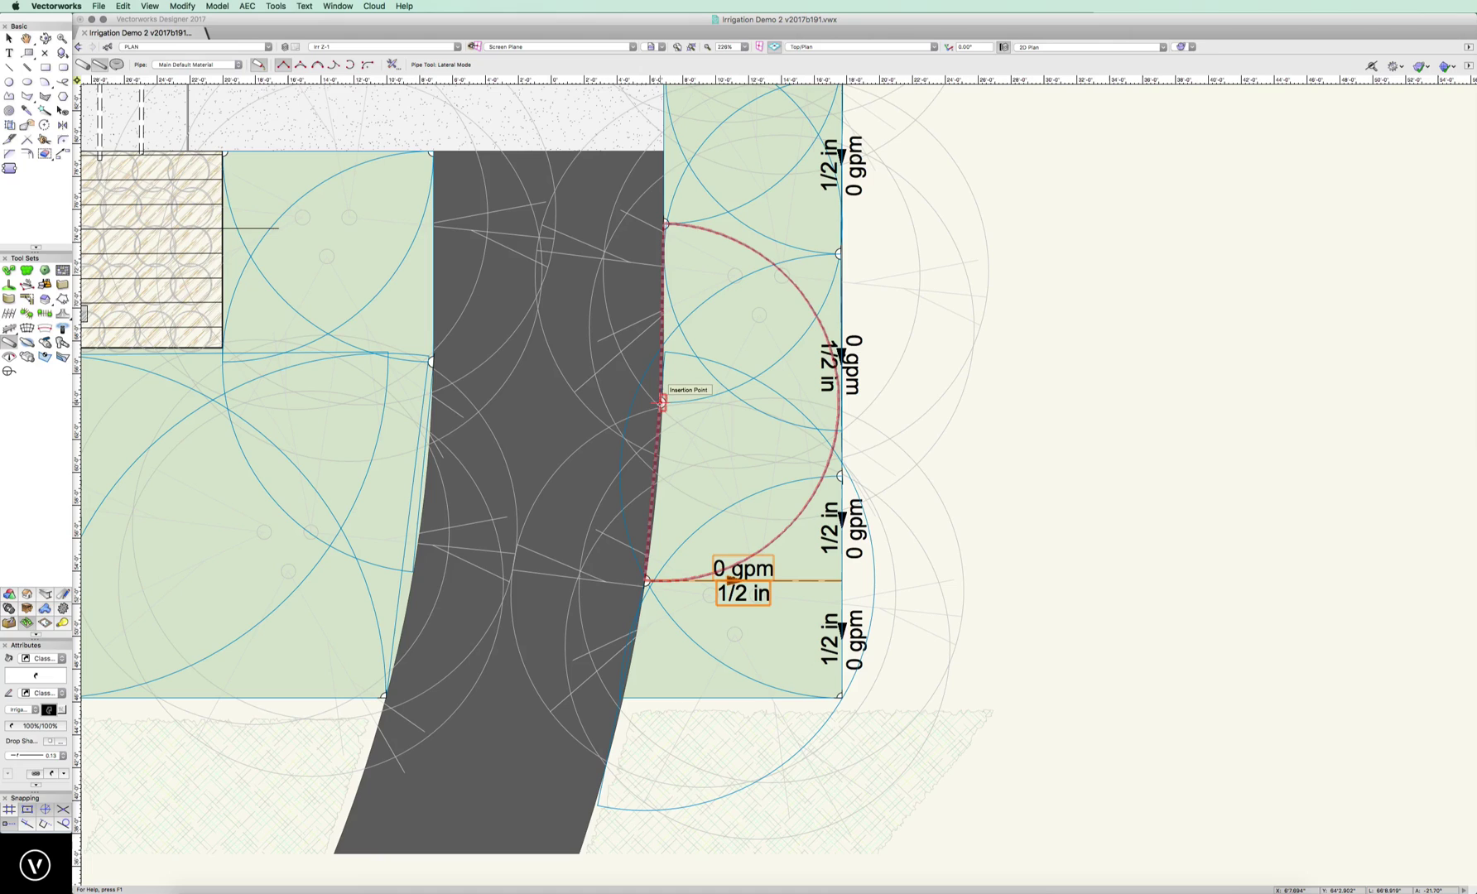
click(661, 403)
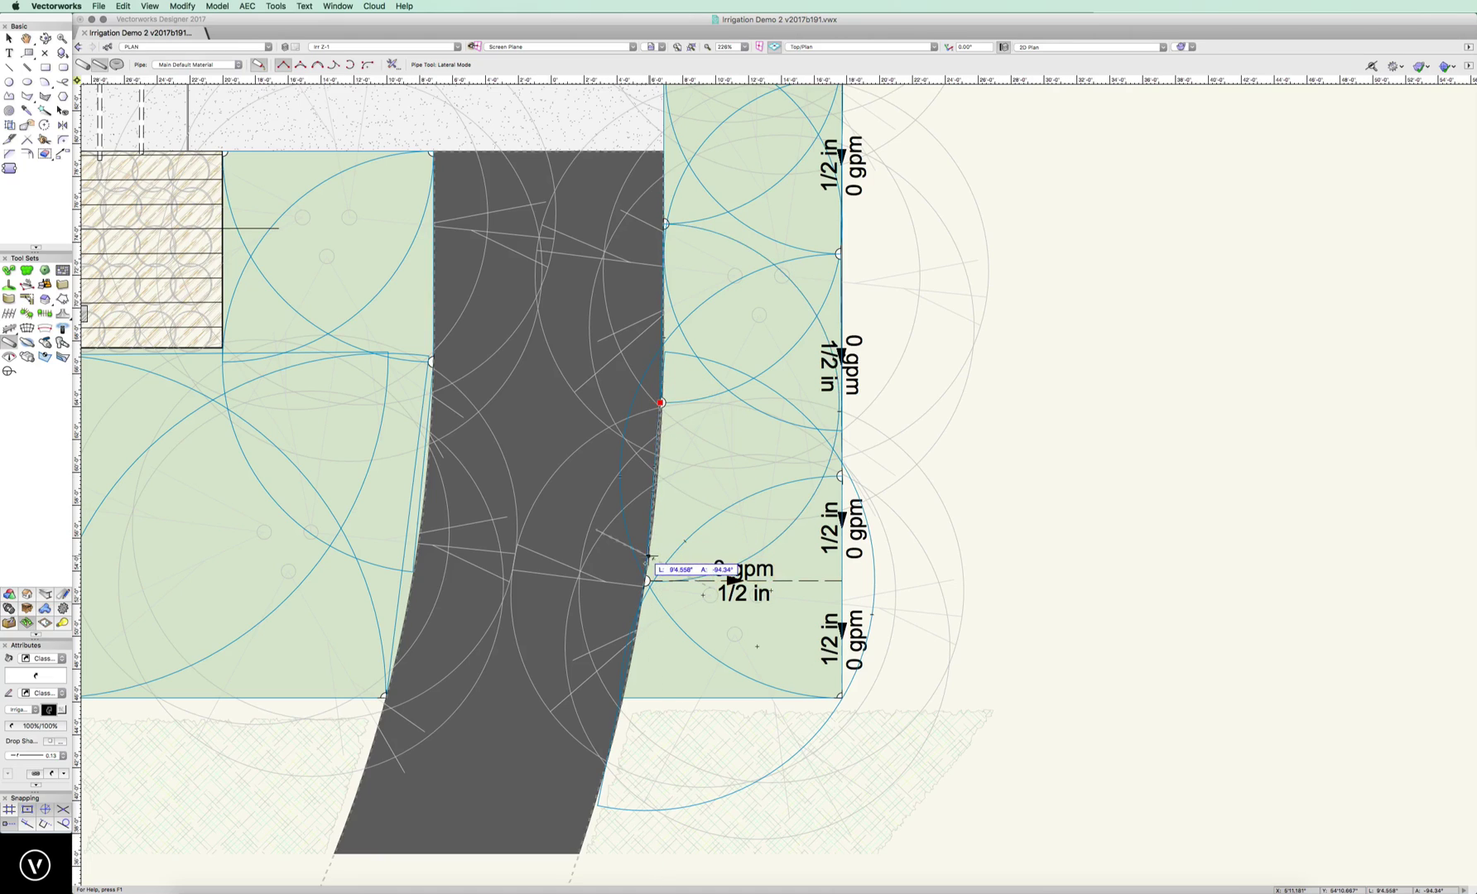
click(647, 583)
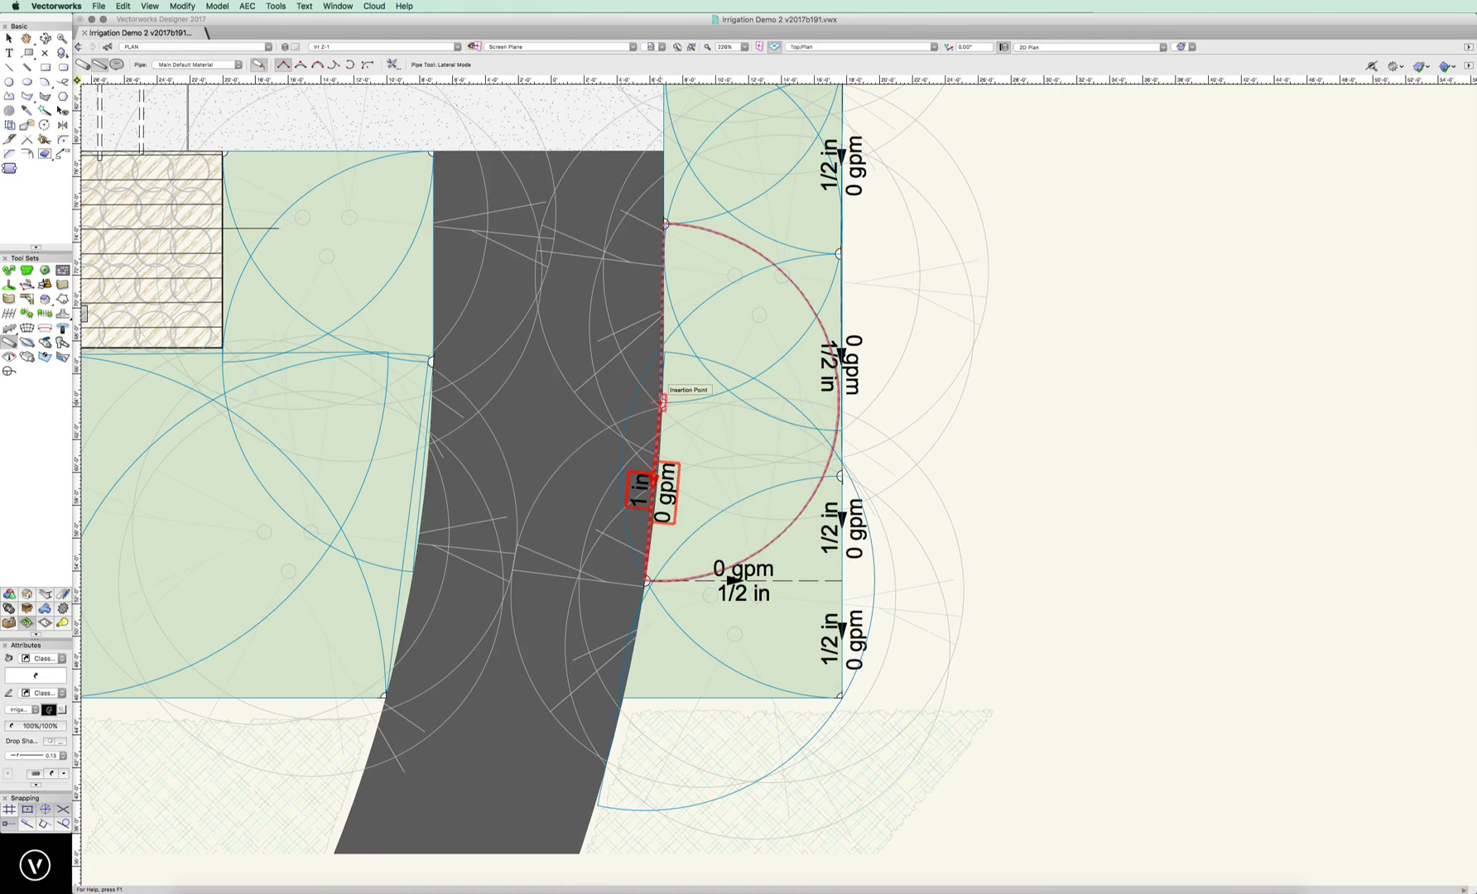
click(661, 403)
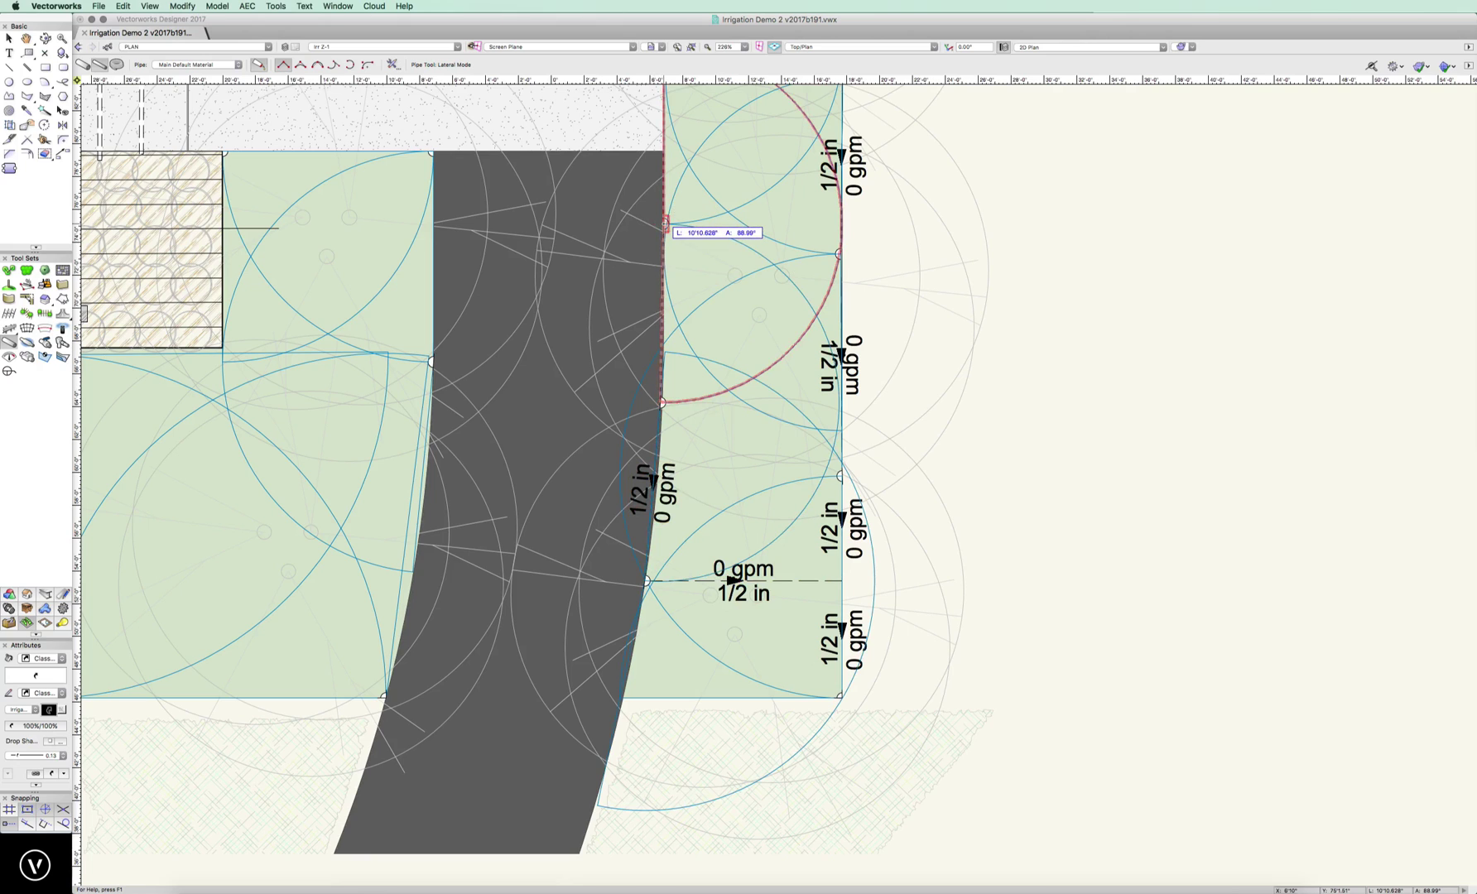
click(666, 224)
Step: Pipe the strip's left edge from the top-left corner down through the next two heads
drag(717, 212, 720, 480)
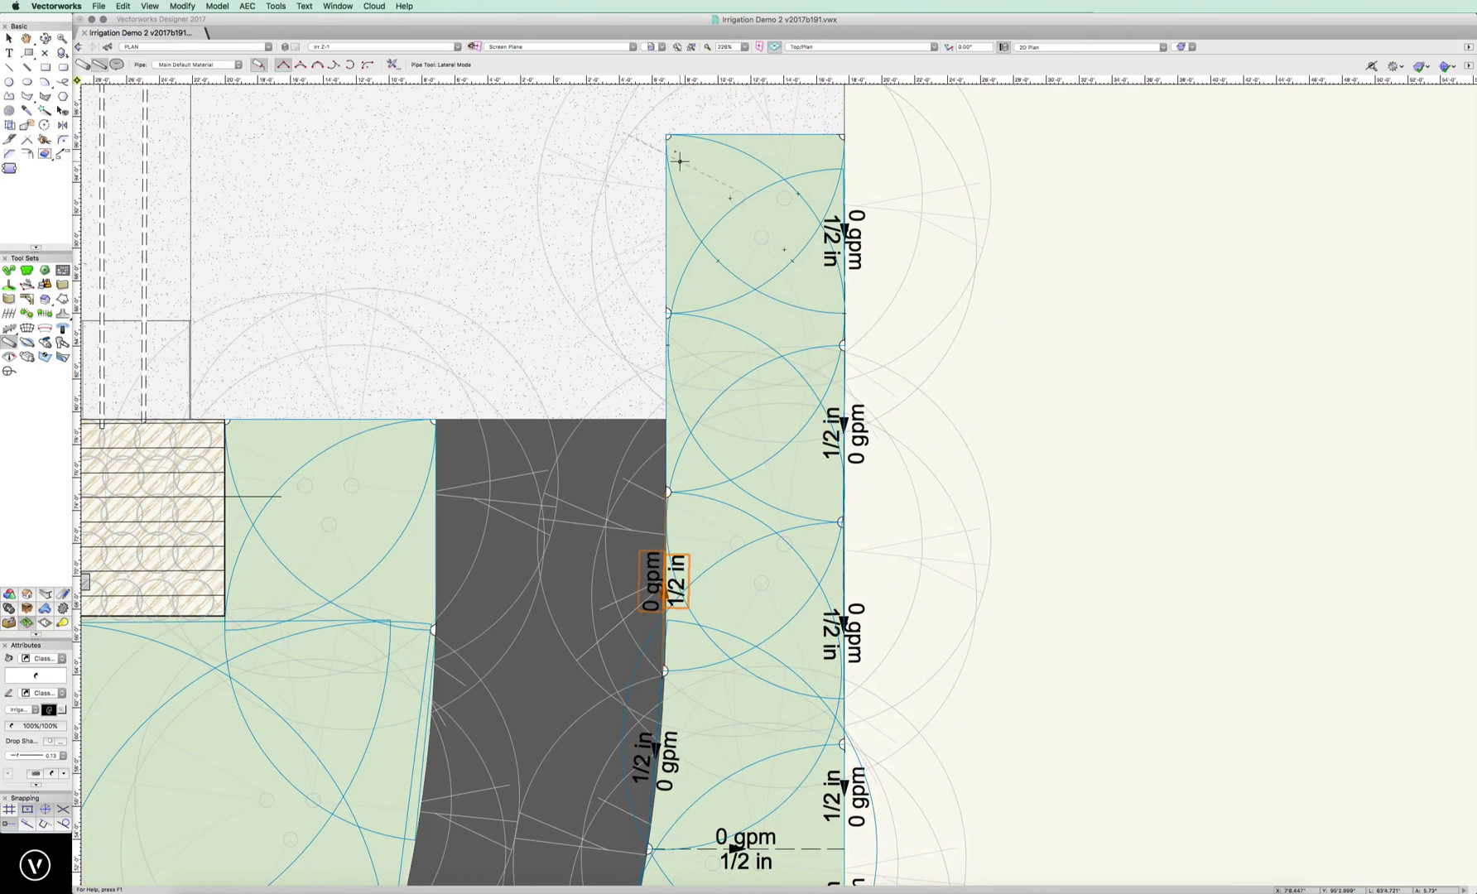
click(668, 137)
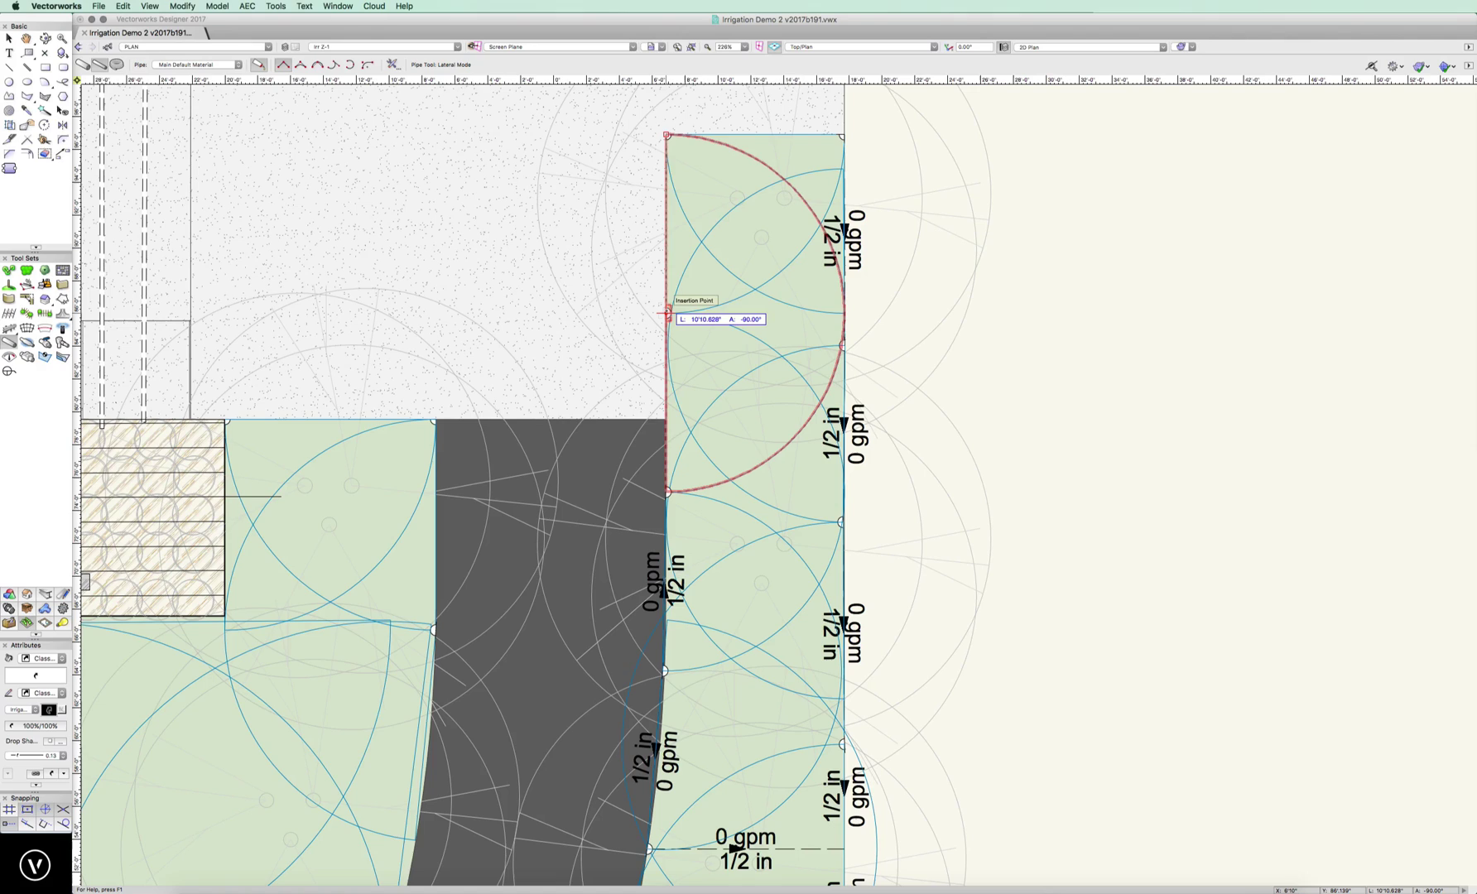
click(667, 313)
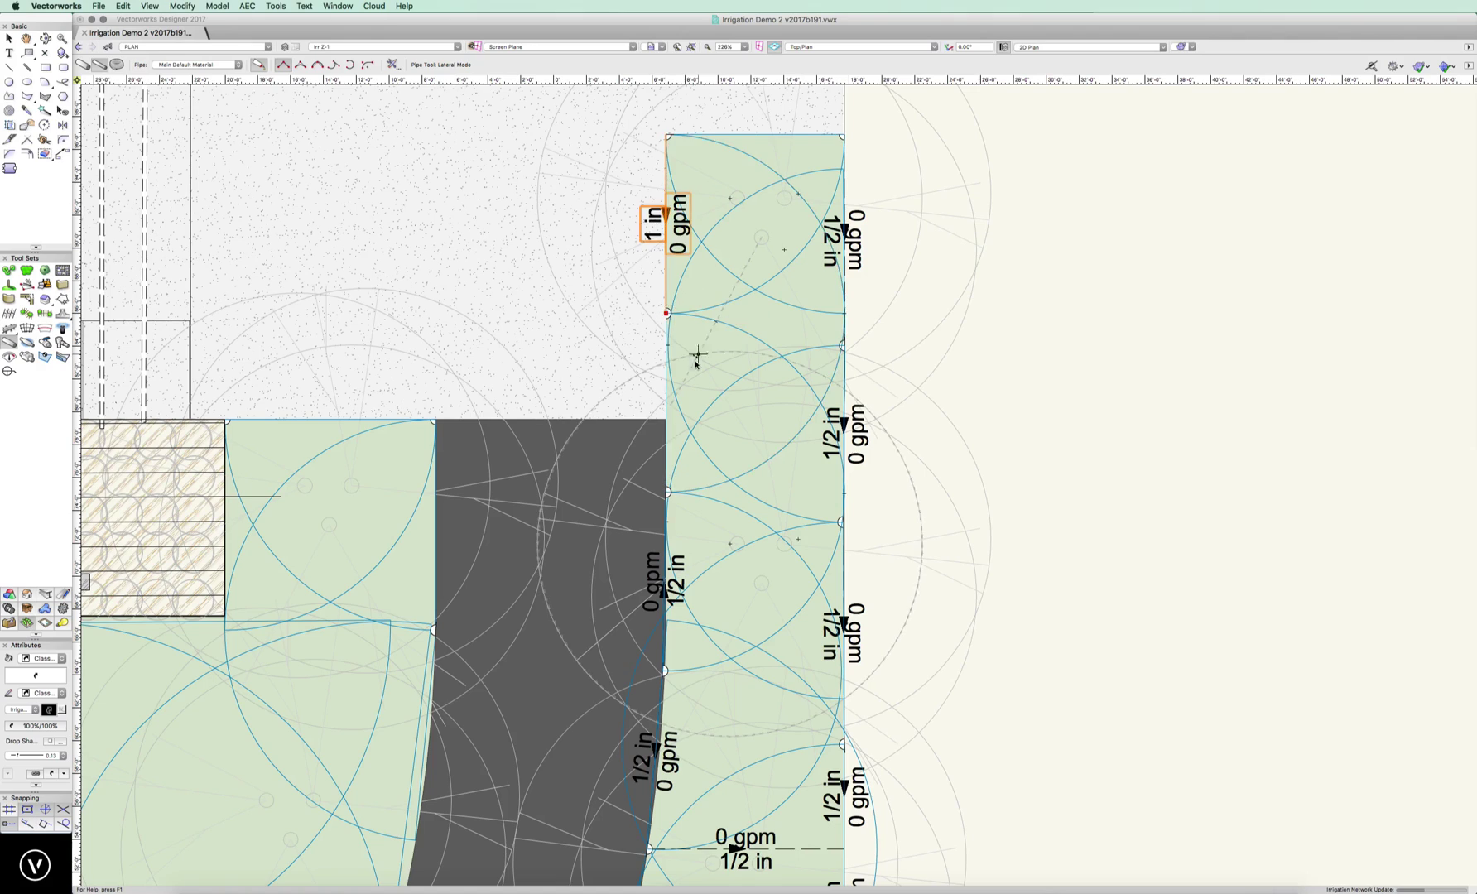
click(667, 313)
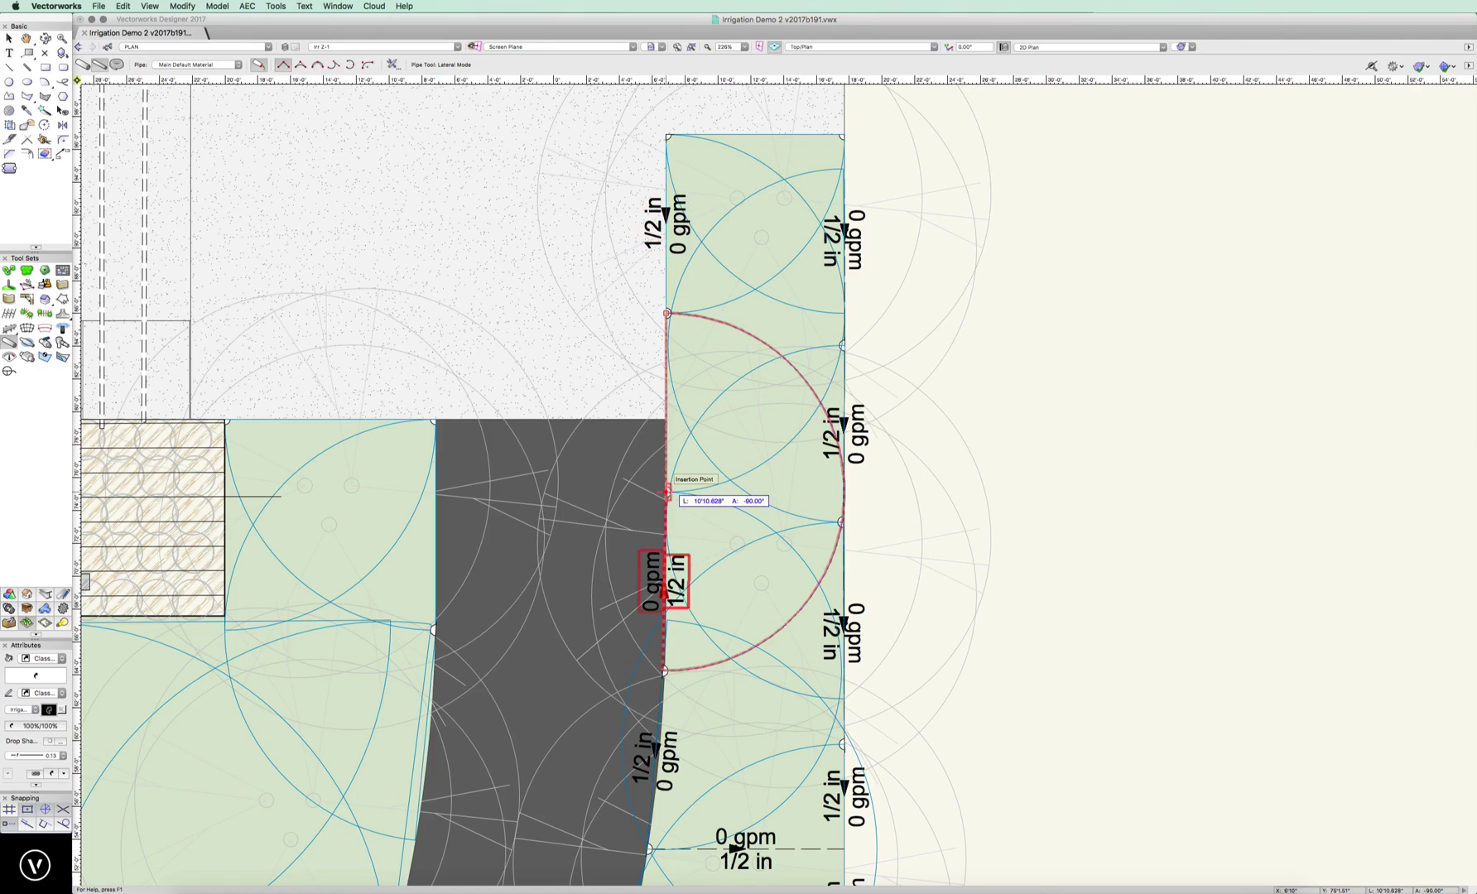
click(667, 493)
key(space)
drag(762, 615, 915, 473)
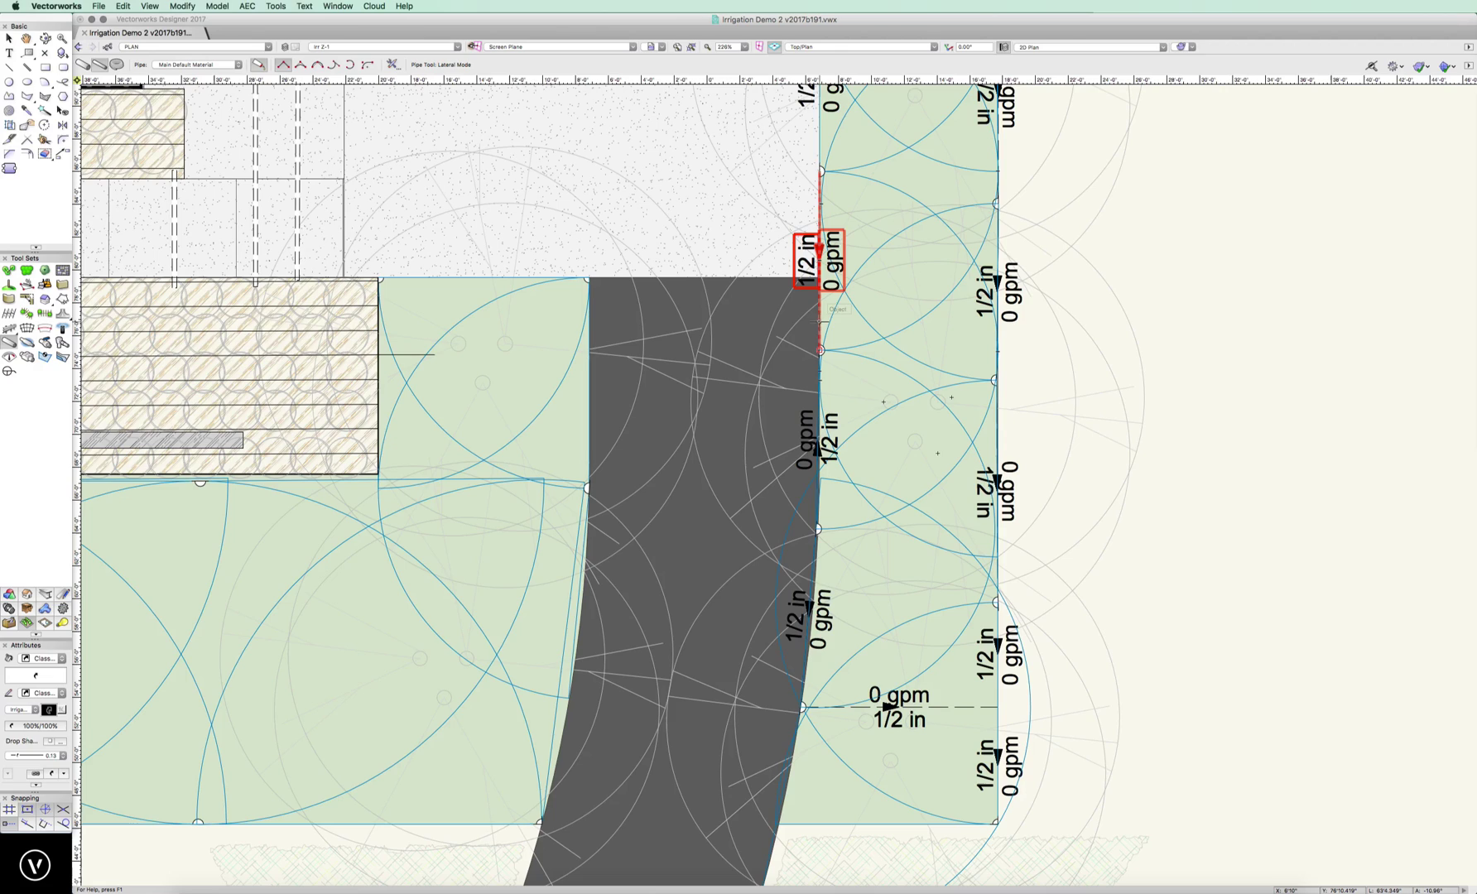
Step: Draw a 3.8 gpm pipe from the left-edge lateral across the dark path and down its west edge
click(819, 319)
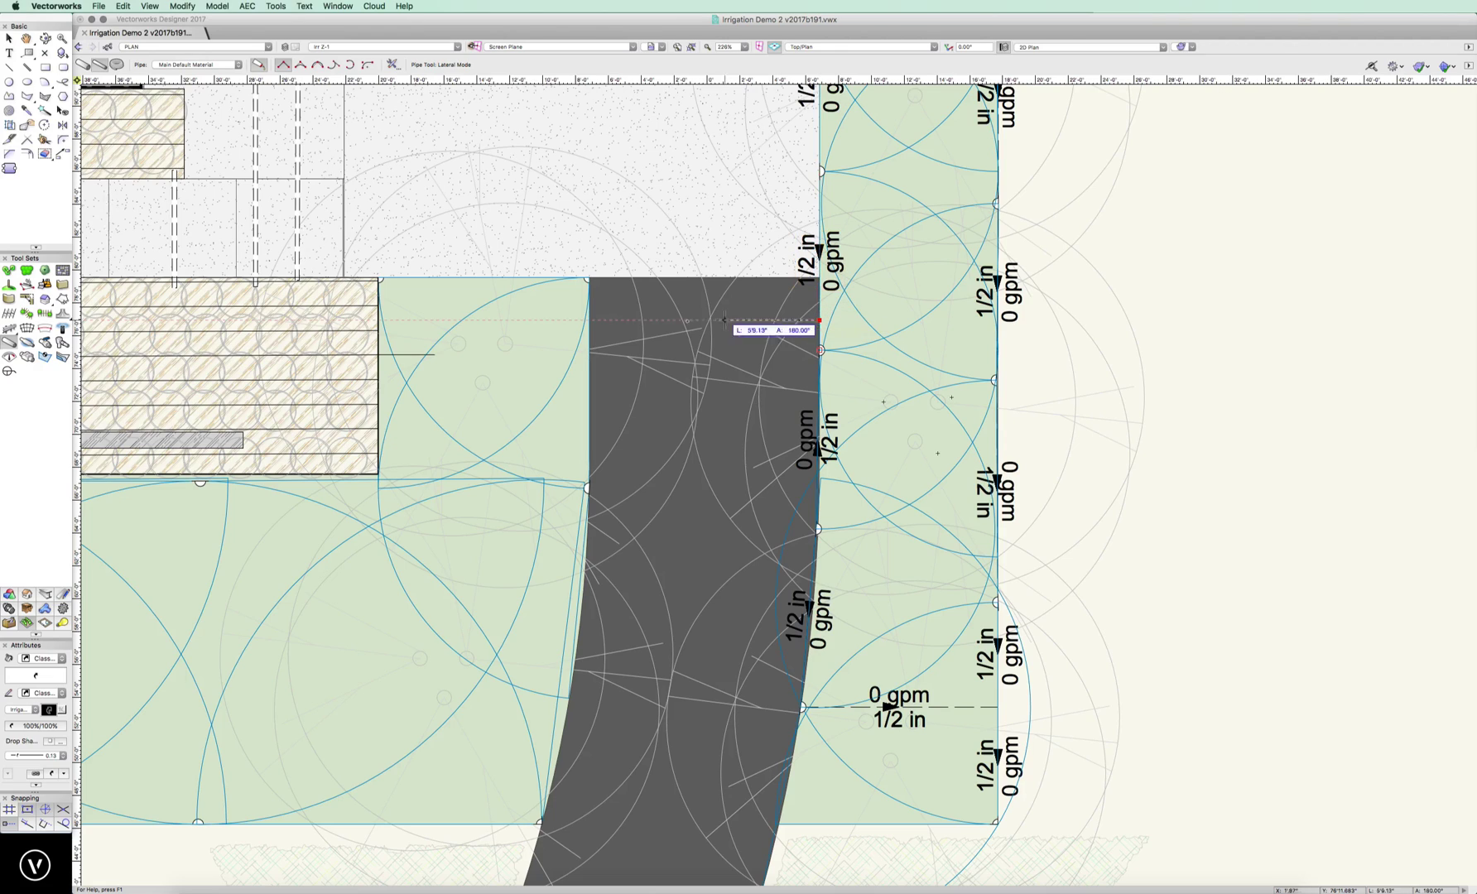
click(553, 320)
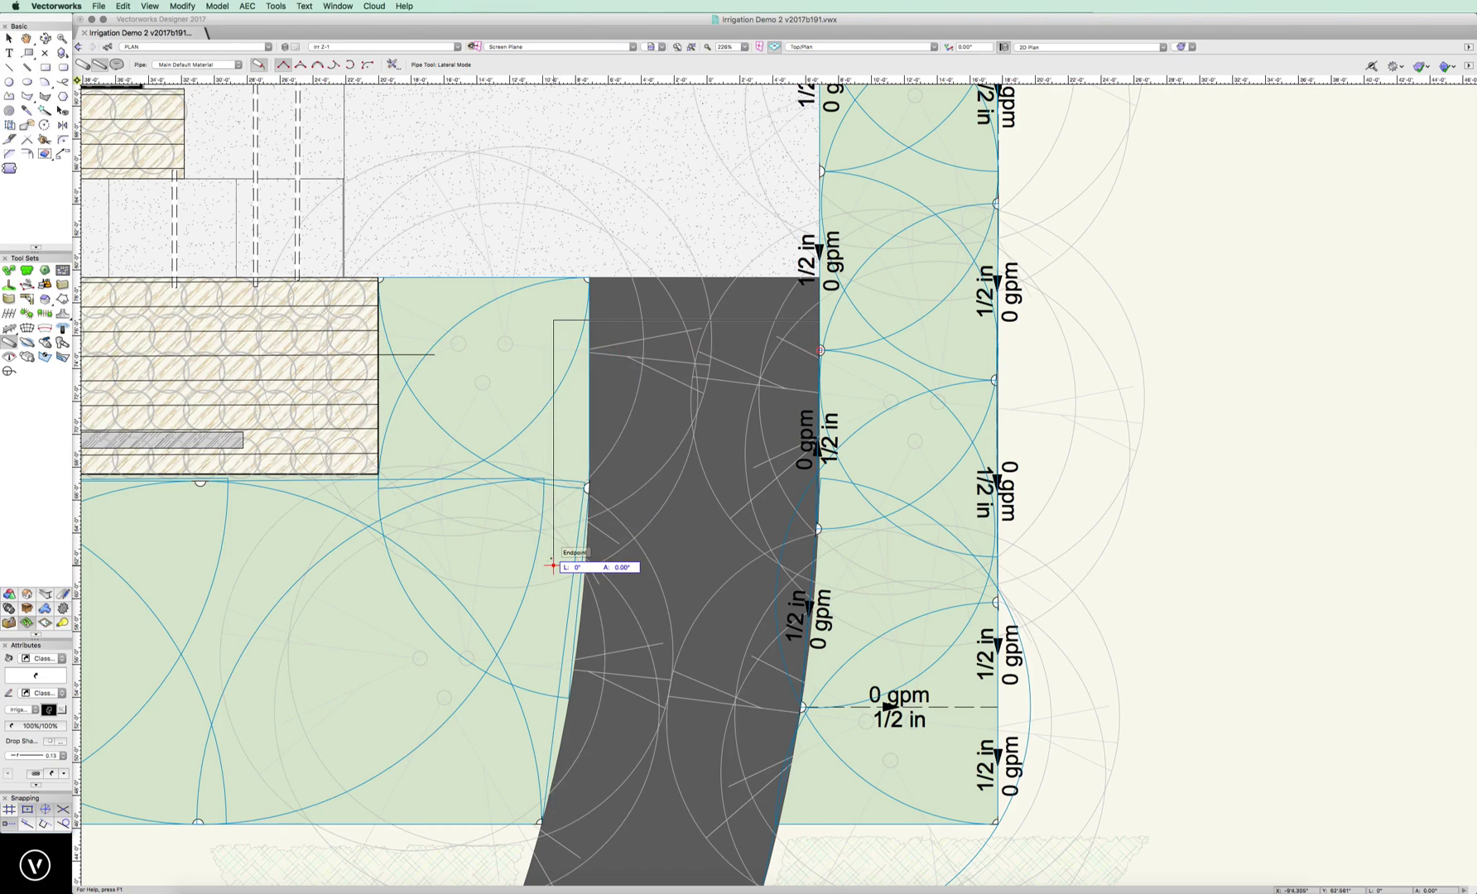
click(552, 565)
click(553, 566)
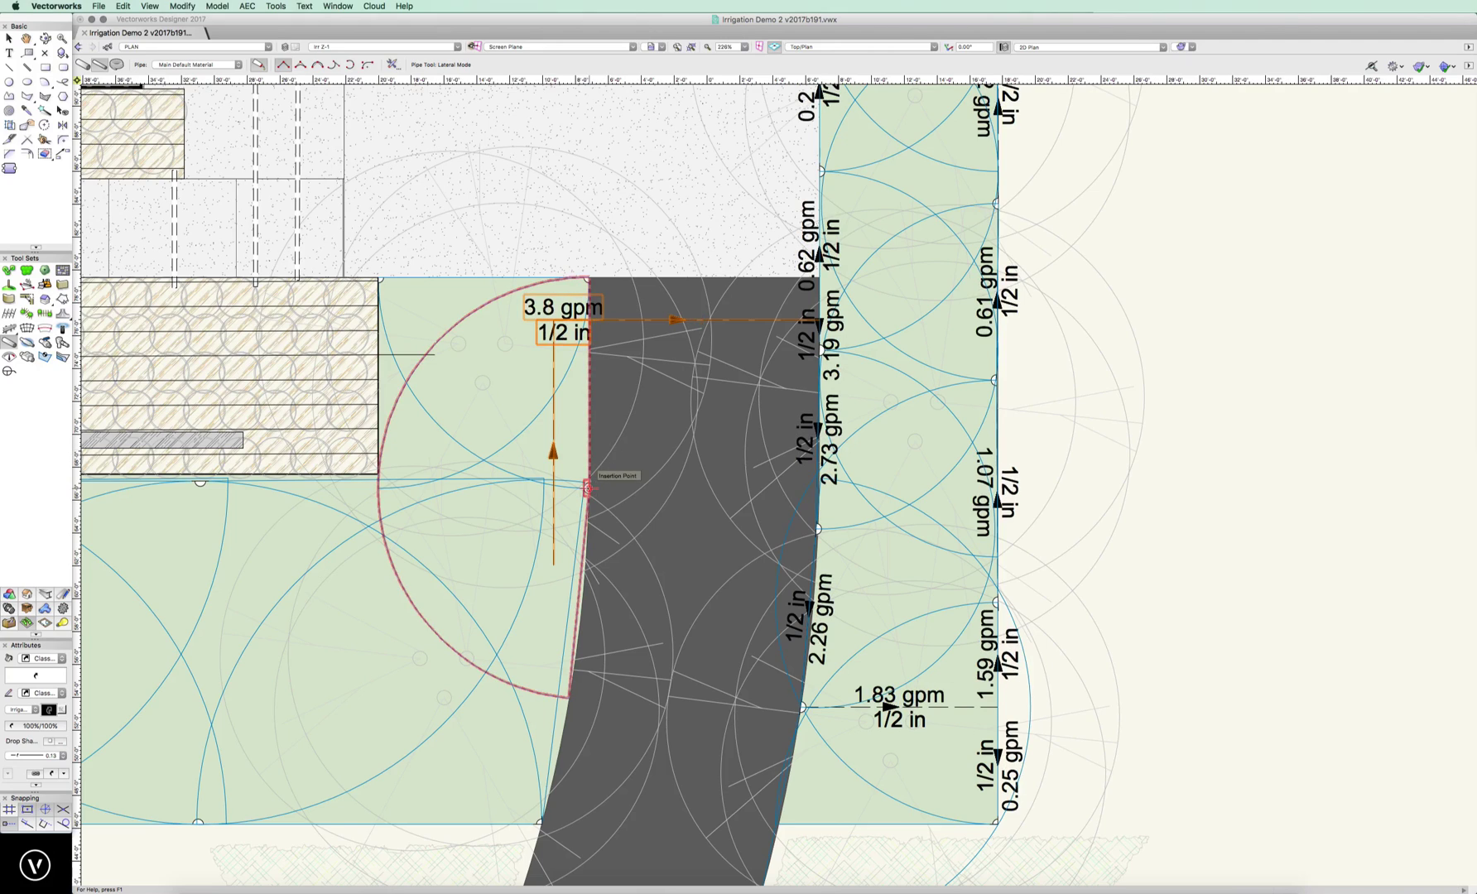
Step: Tie the nearby left head and the corner head into the new crossing pipe
click(587, 489)
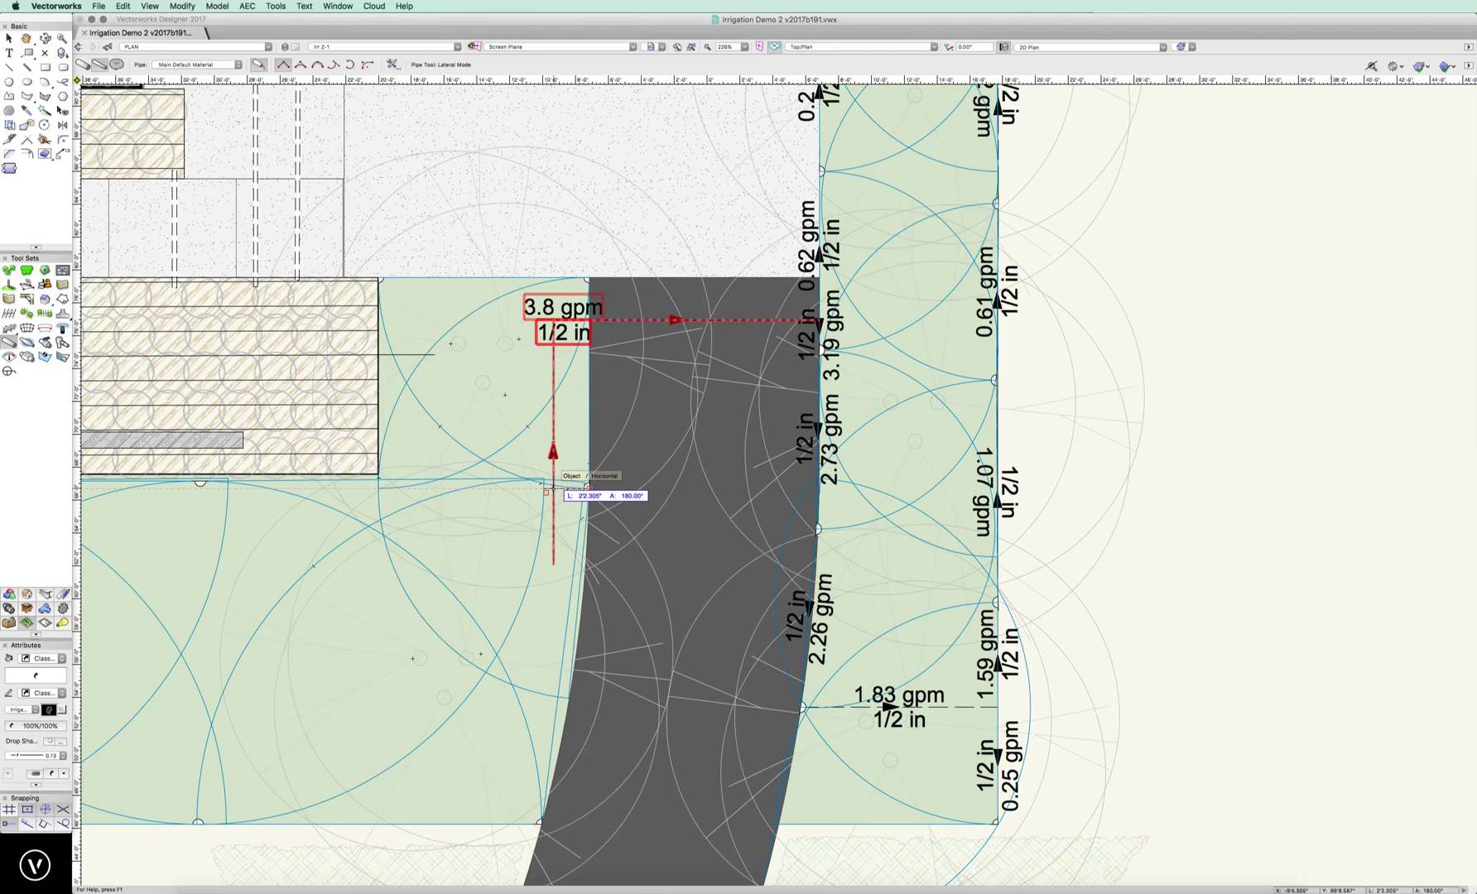
click(553, 487)
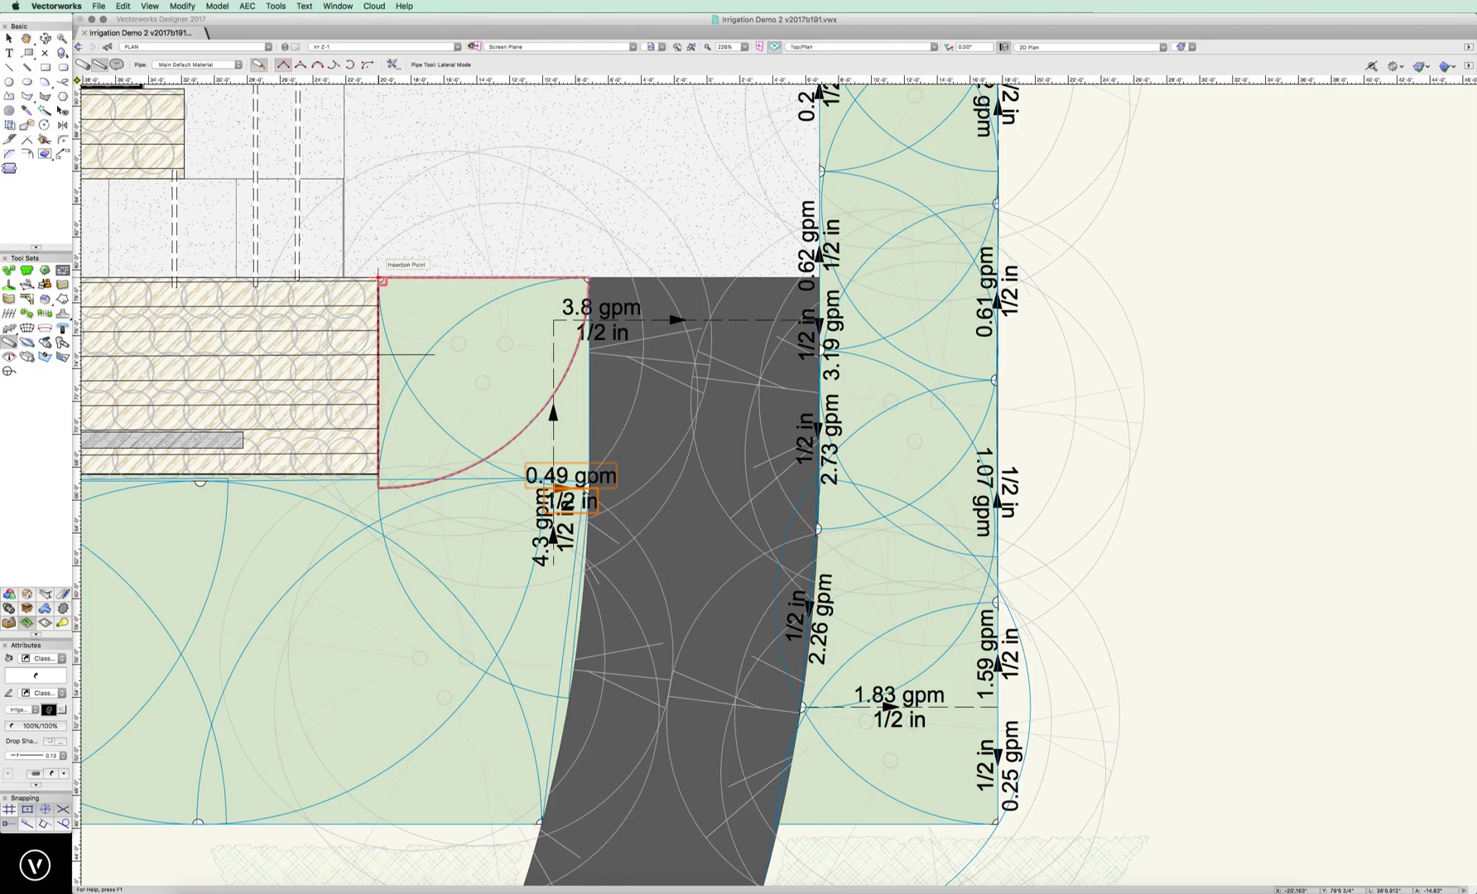
click(379, 279)
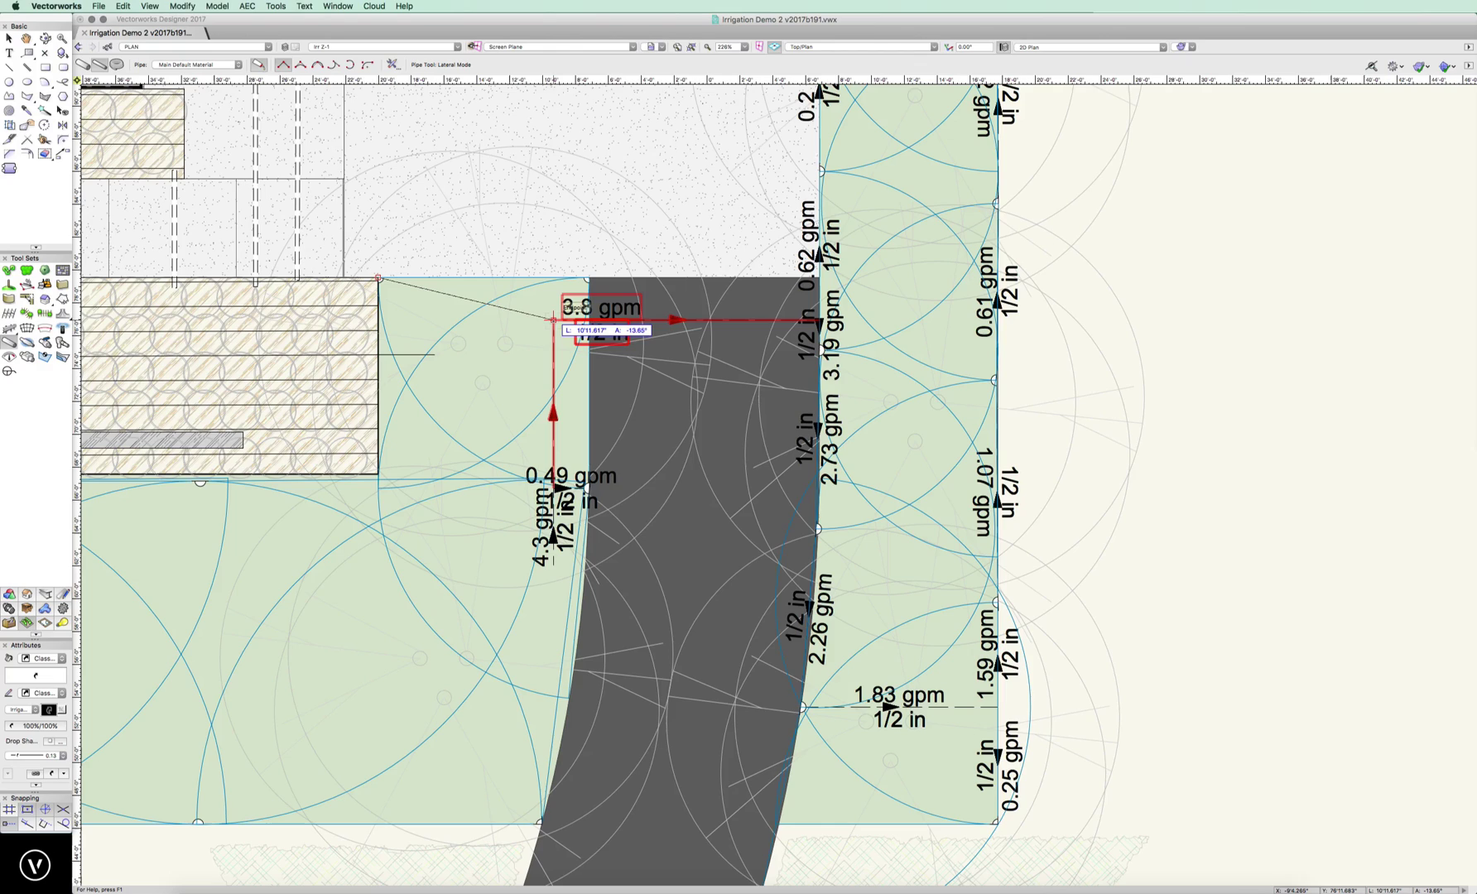
click(553, 320)
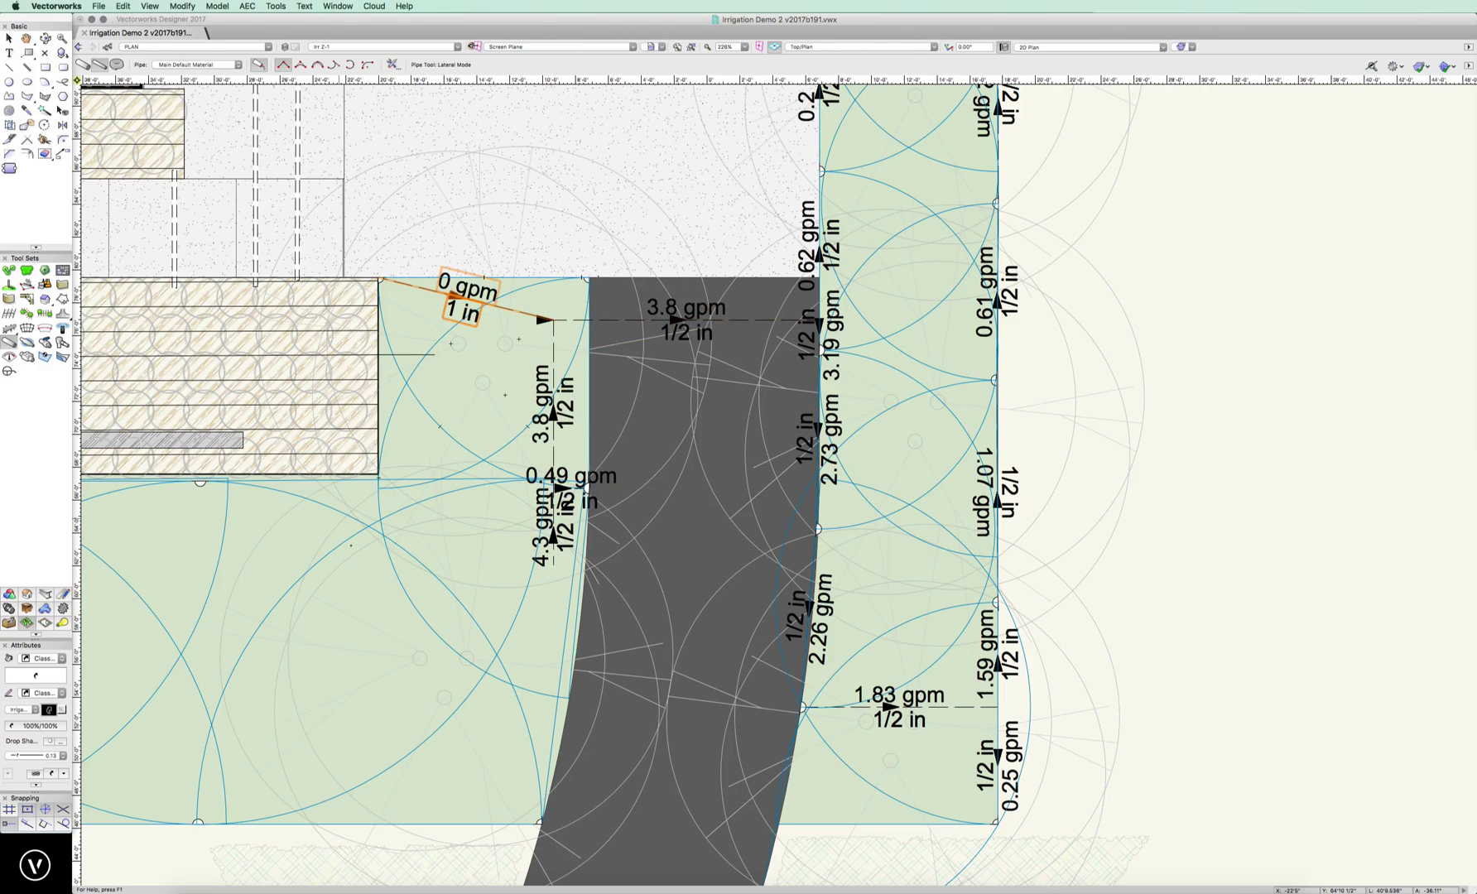
scroll(409, 320, left, 10)
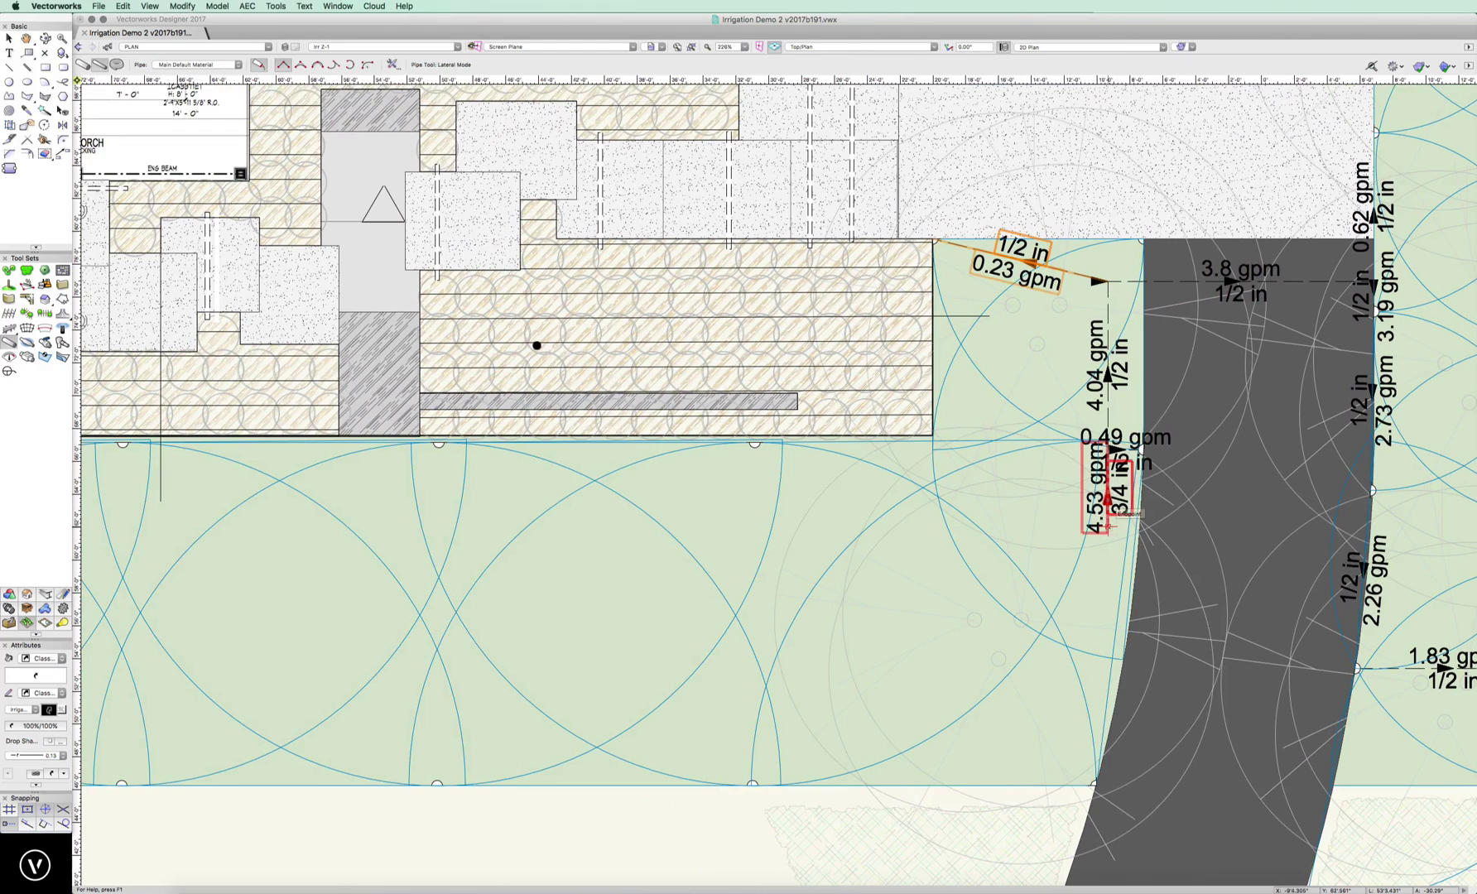
Step: Extend a short 3/4 in, 4.53 gpm pipe west from the lateral's lower end into the lower lawn
click(1107, 527)
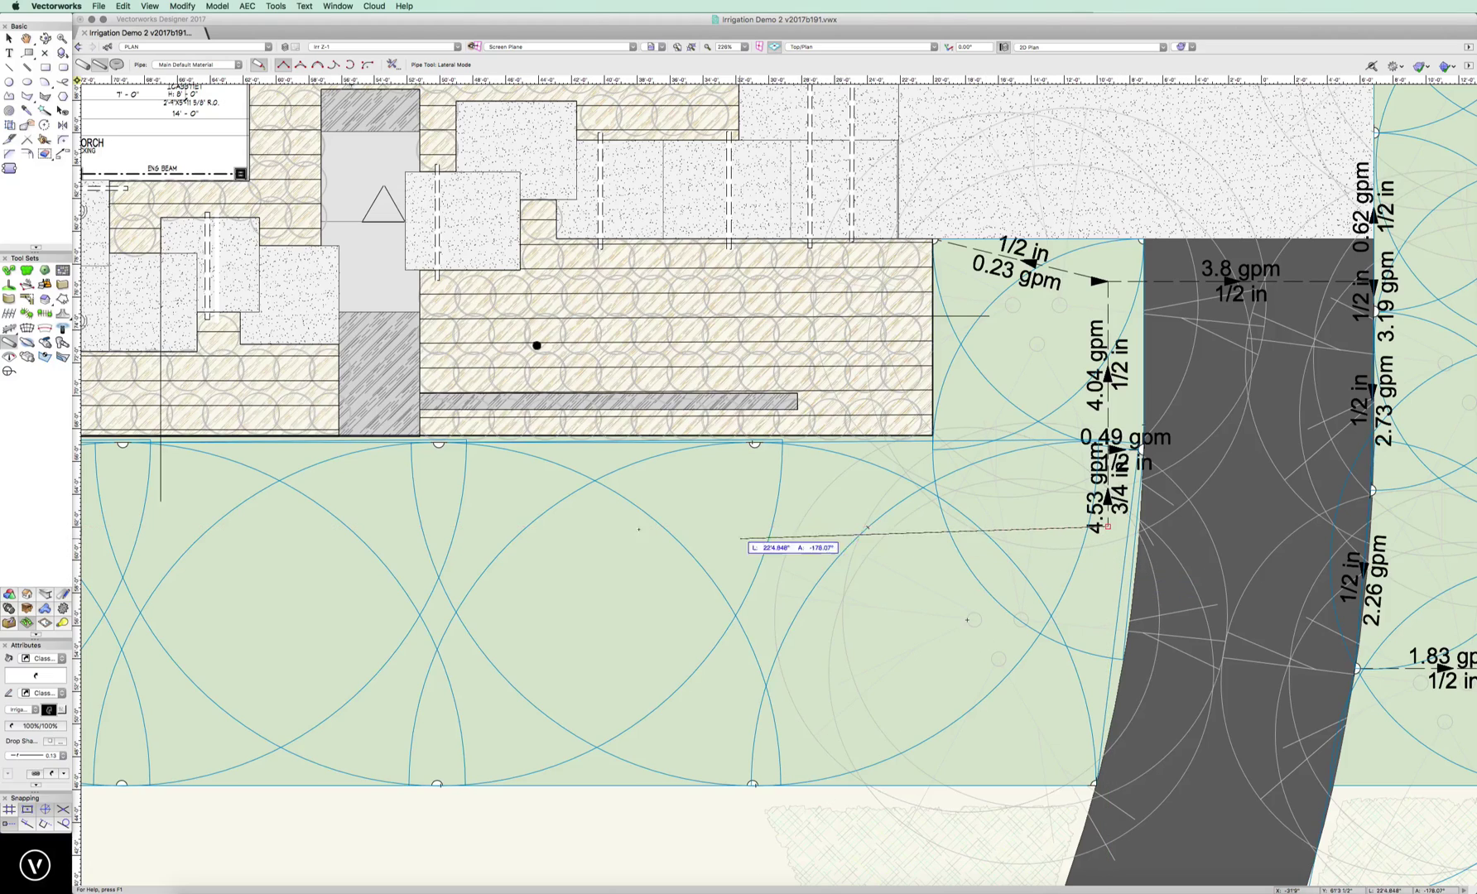
middle_drag(379, 525, 725, 542)
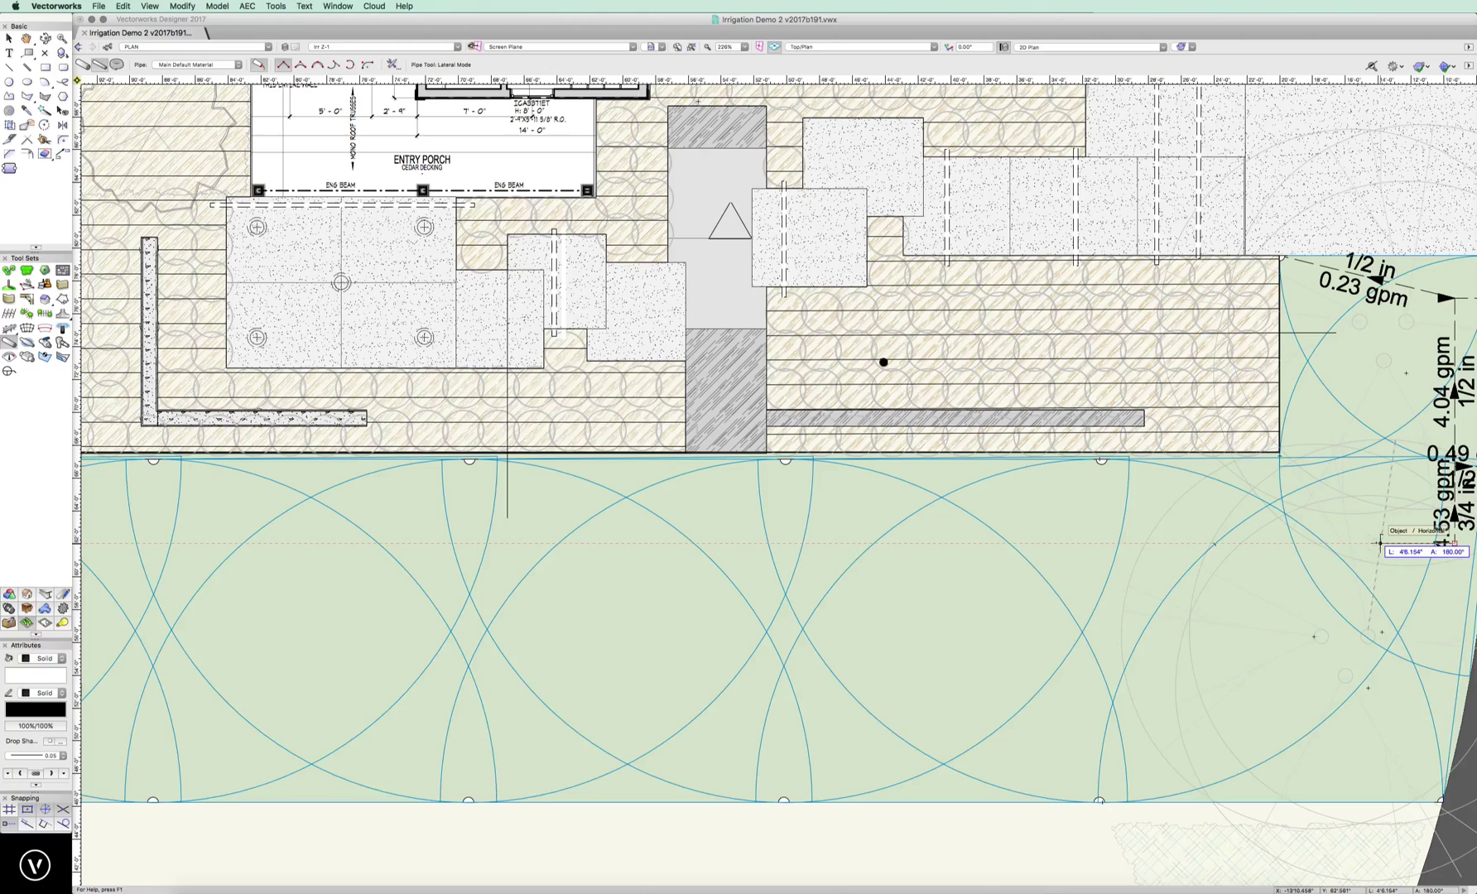
click(1379, 543)
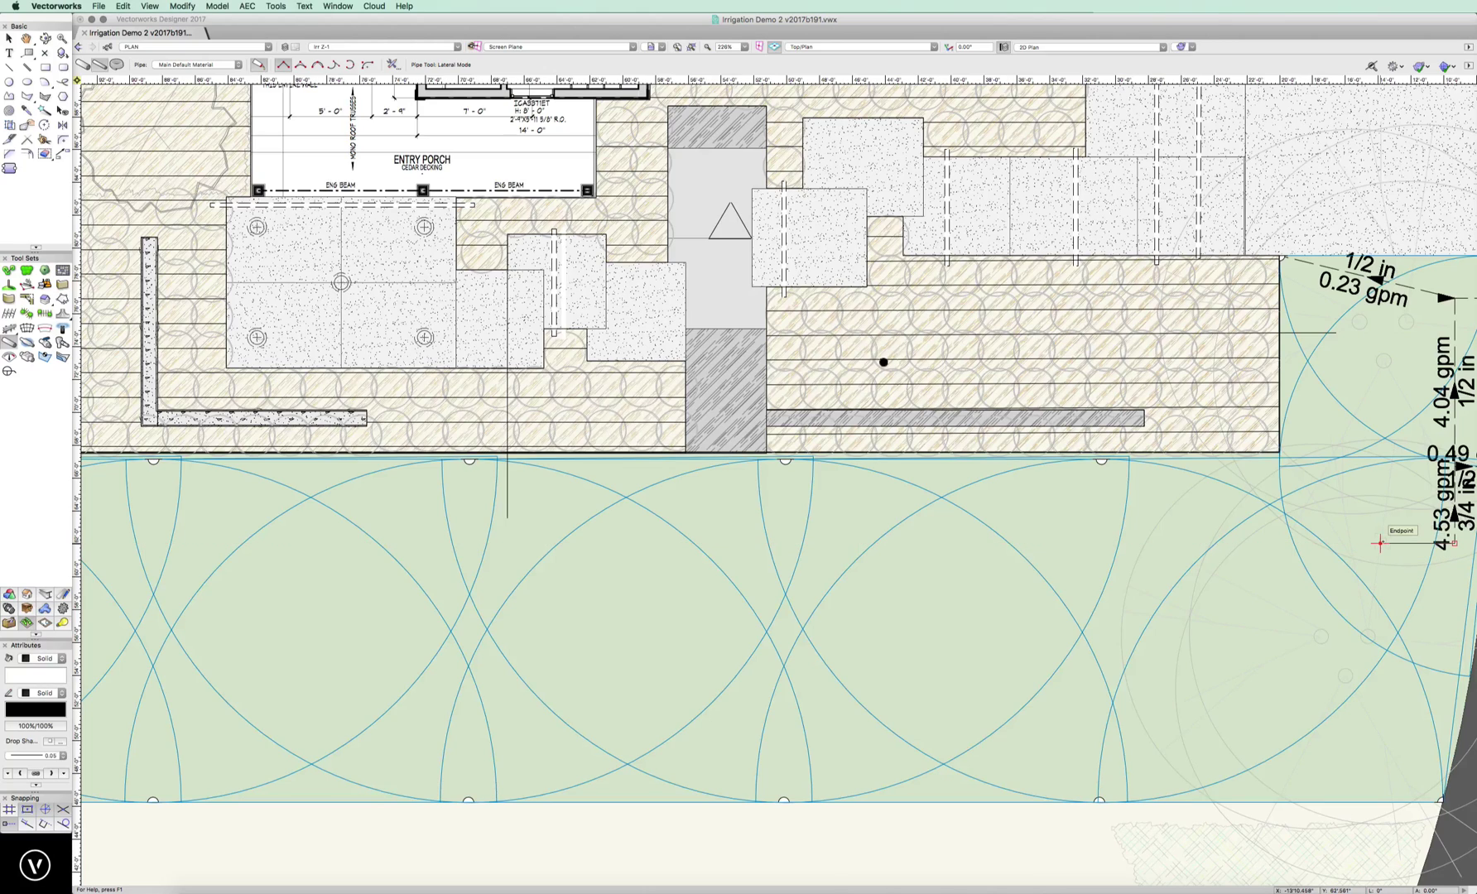
click(1379, 543)
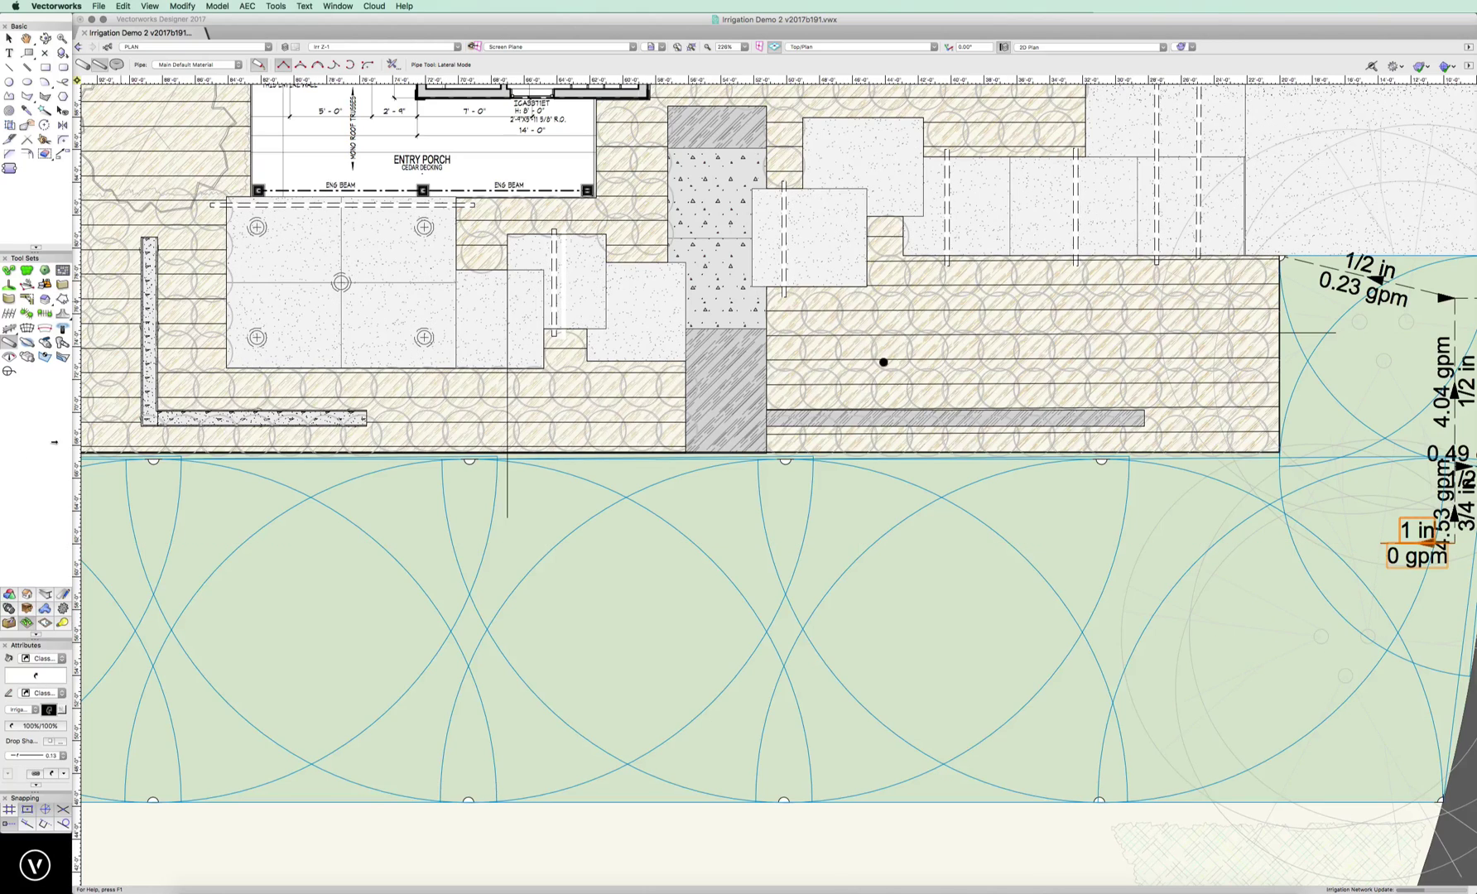
Step: Turn on Show Input Pressure and Show Flow in the Valve tool preferences
click(47, 343)
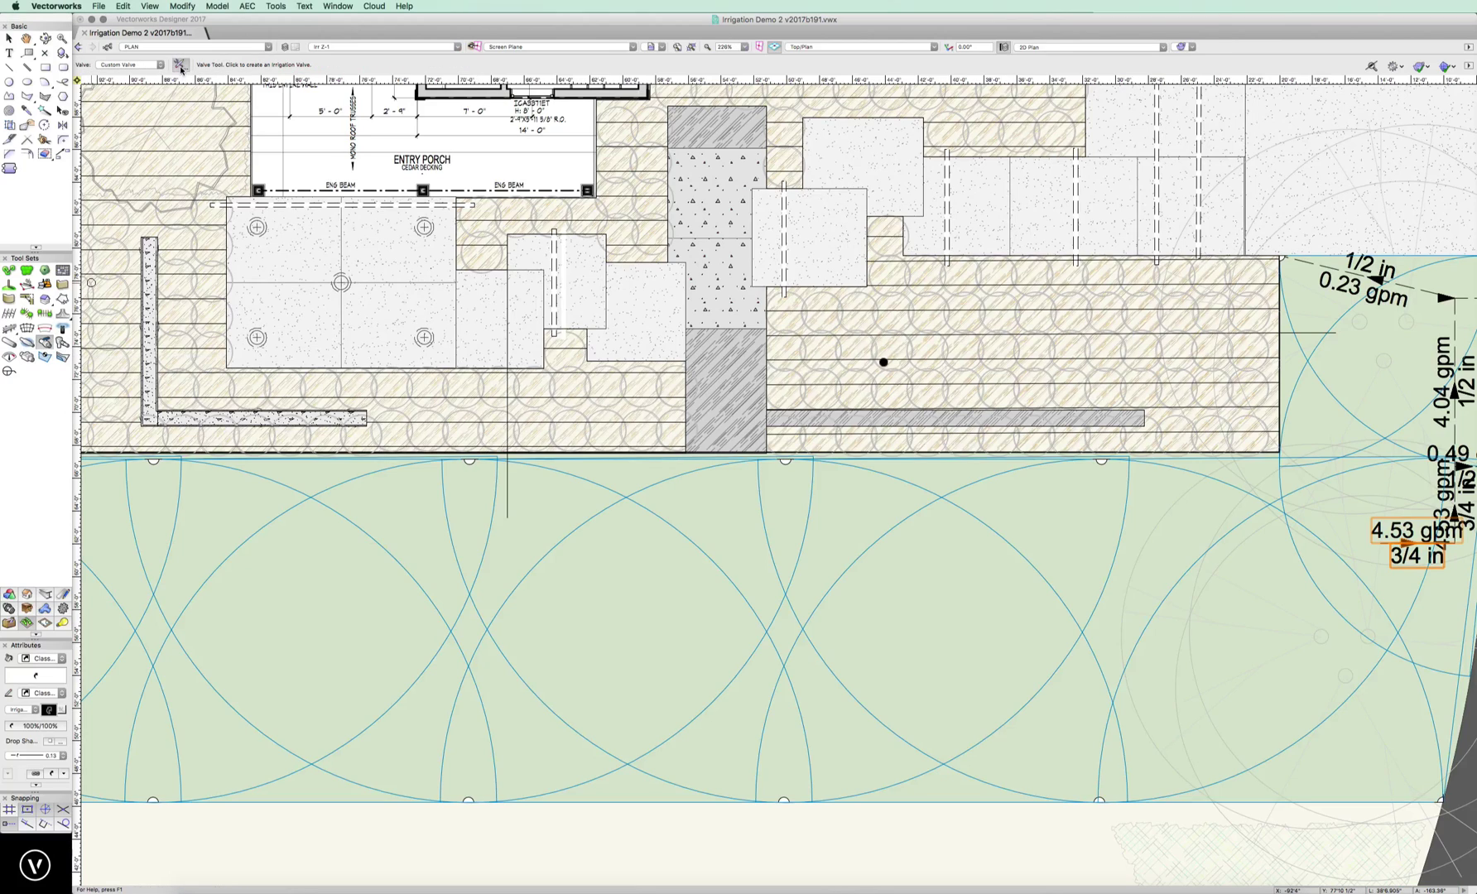
click(179, 65)
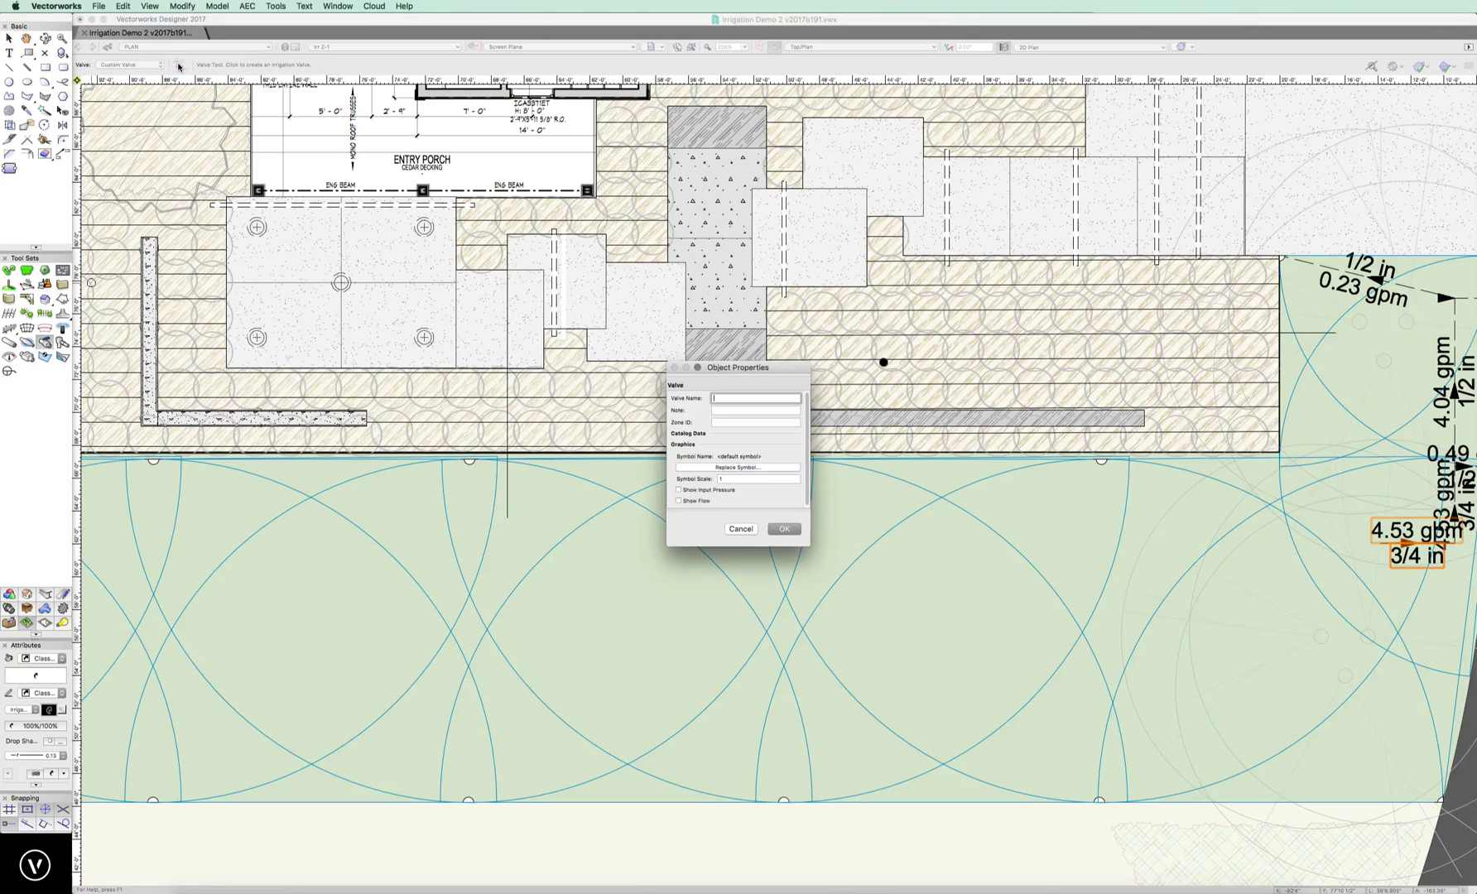
click(678, 490)
click(782, 529)
Step: Place a Hunter 1in PGV Series valve at the pipe's west end, labelled 44.28 psi and 4.53 gpm
click(128, 64)
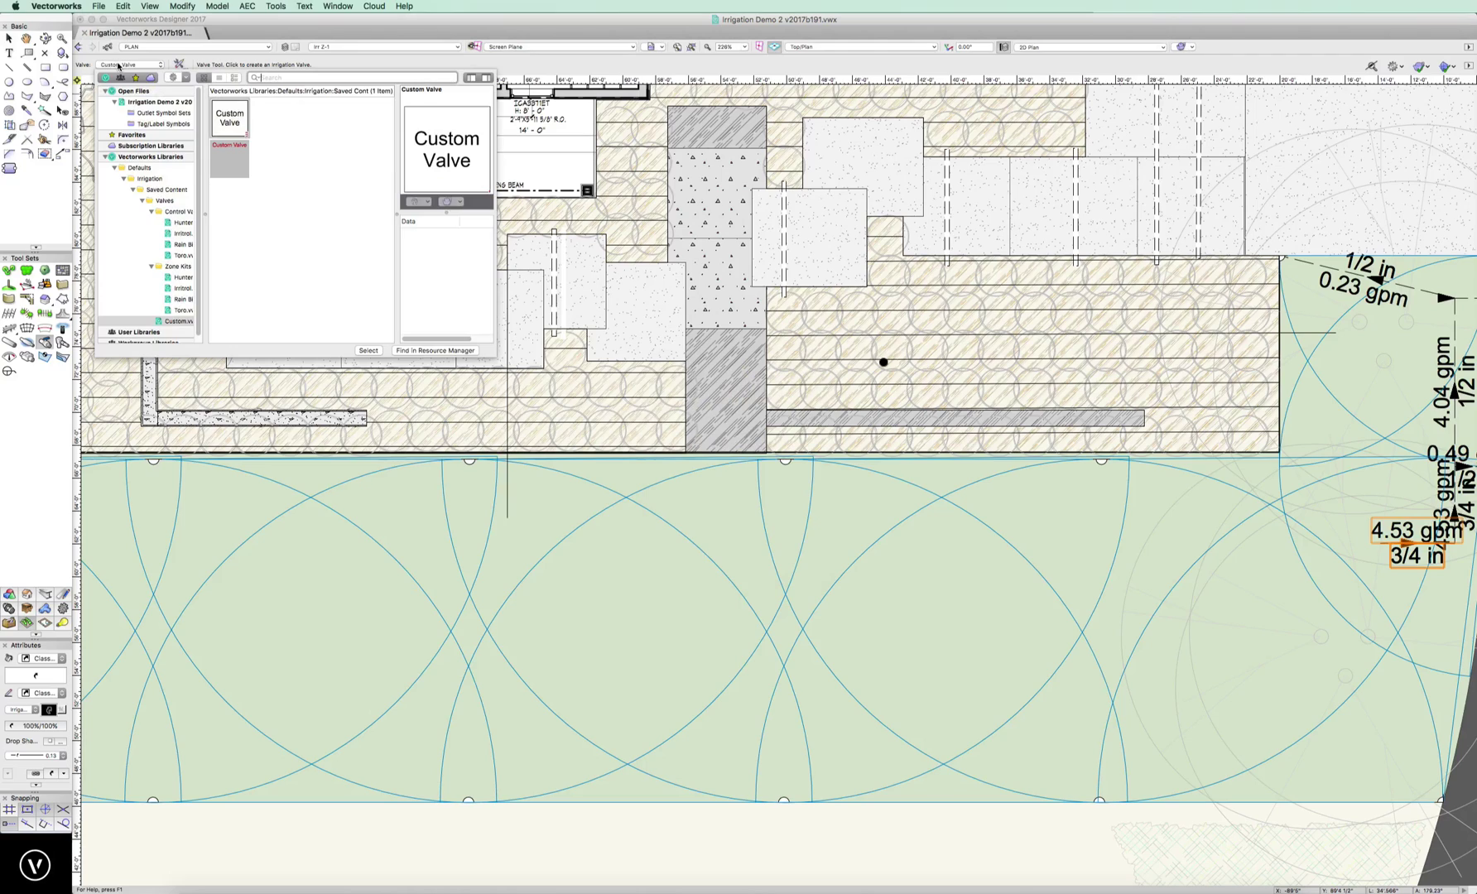
click(180, 222)
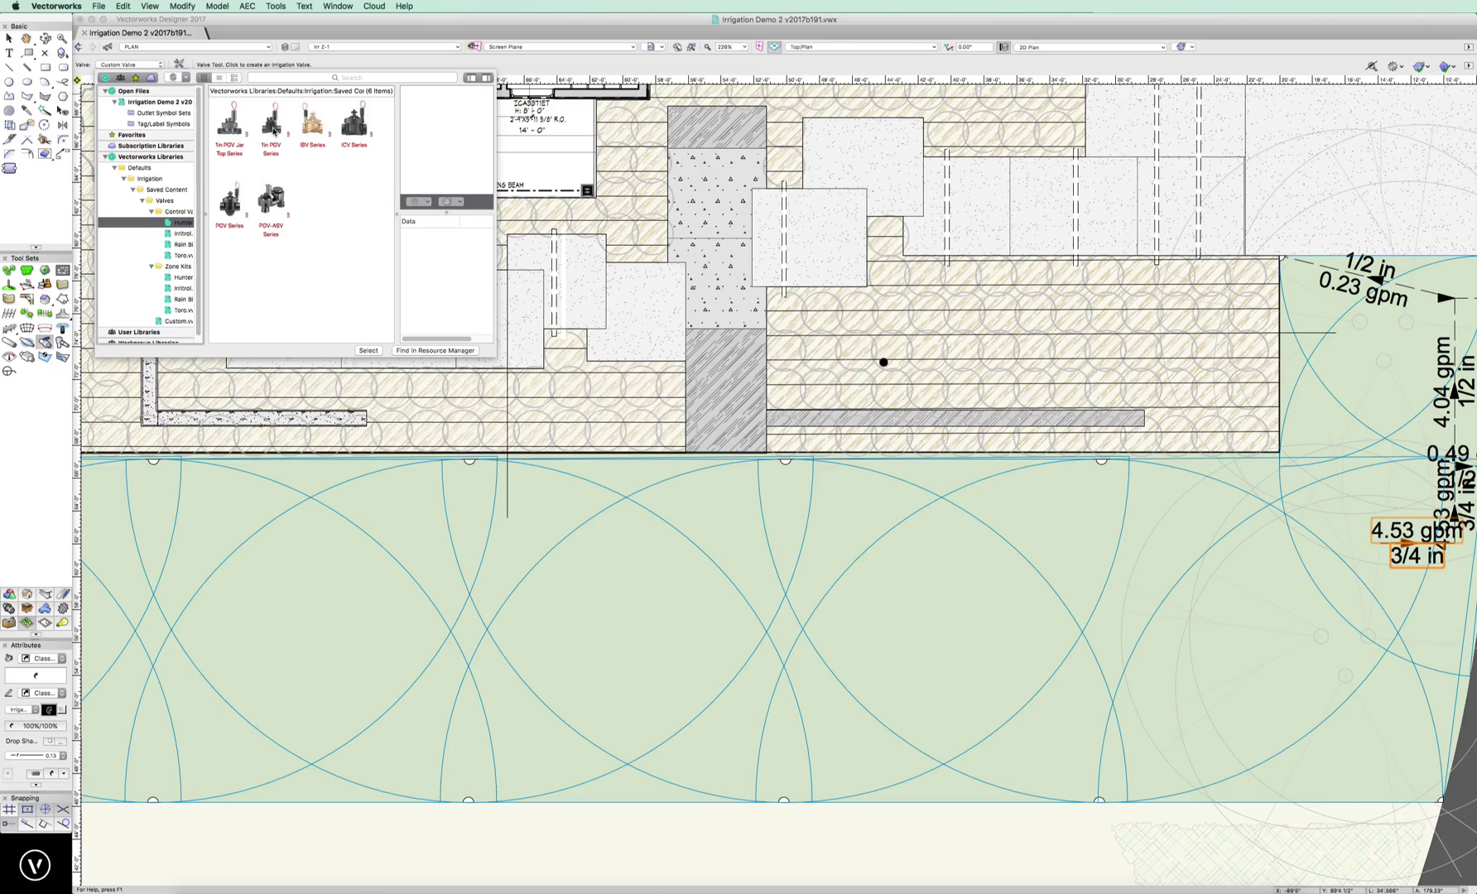
click(271, 140)
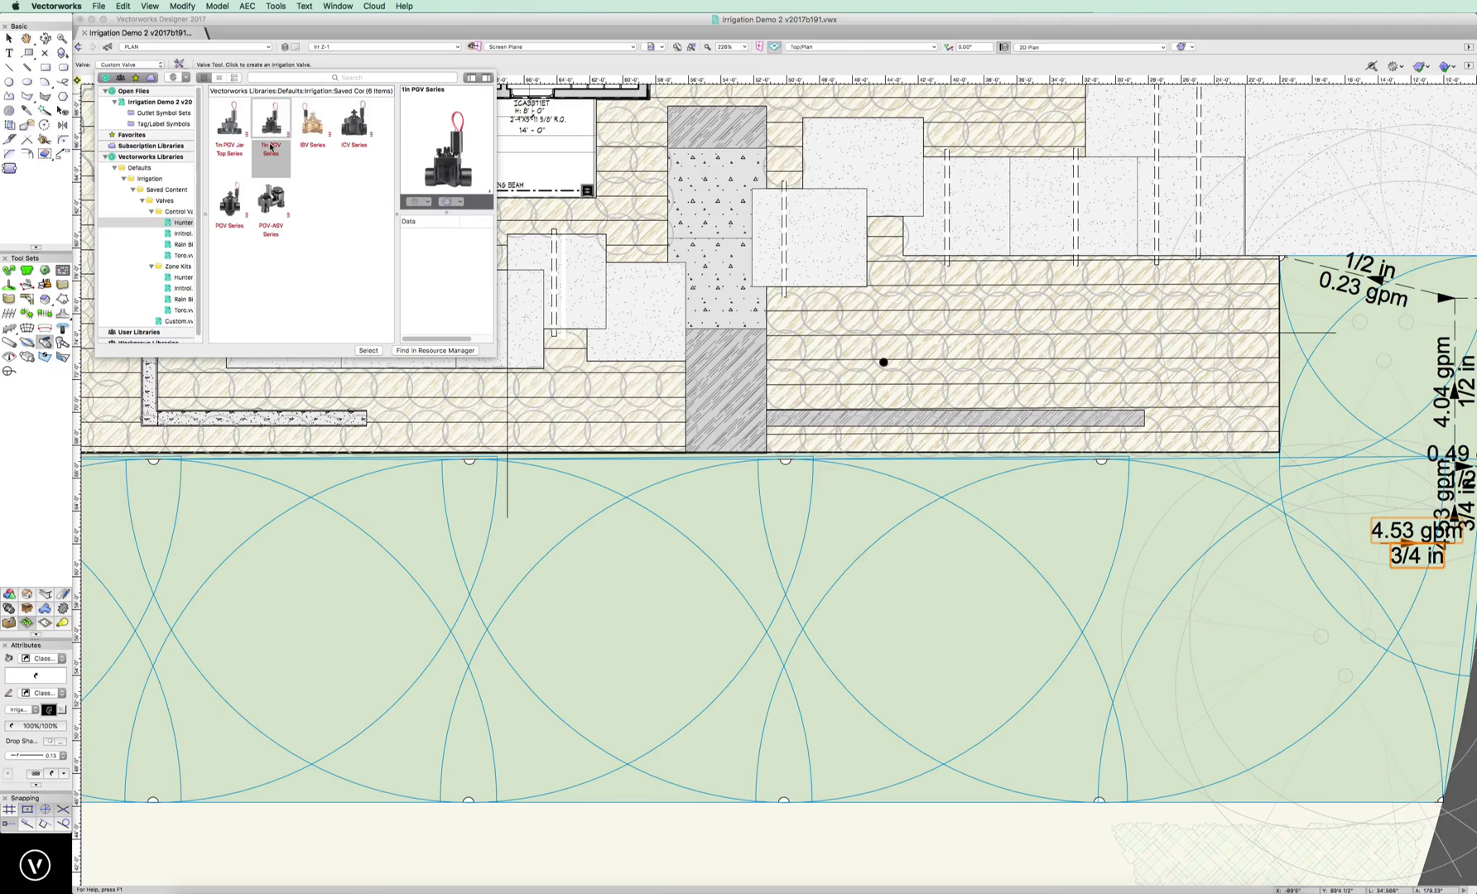
click(368, 351)
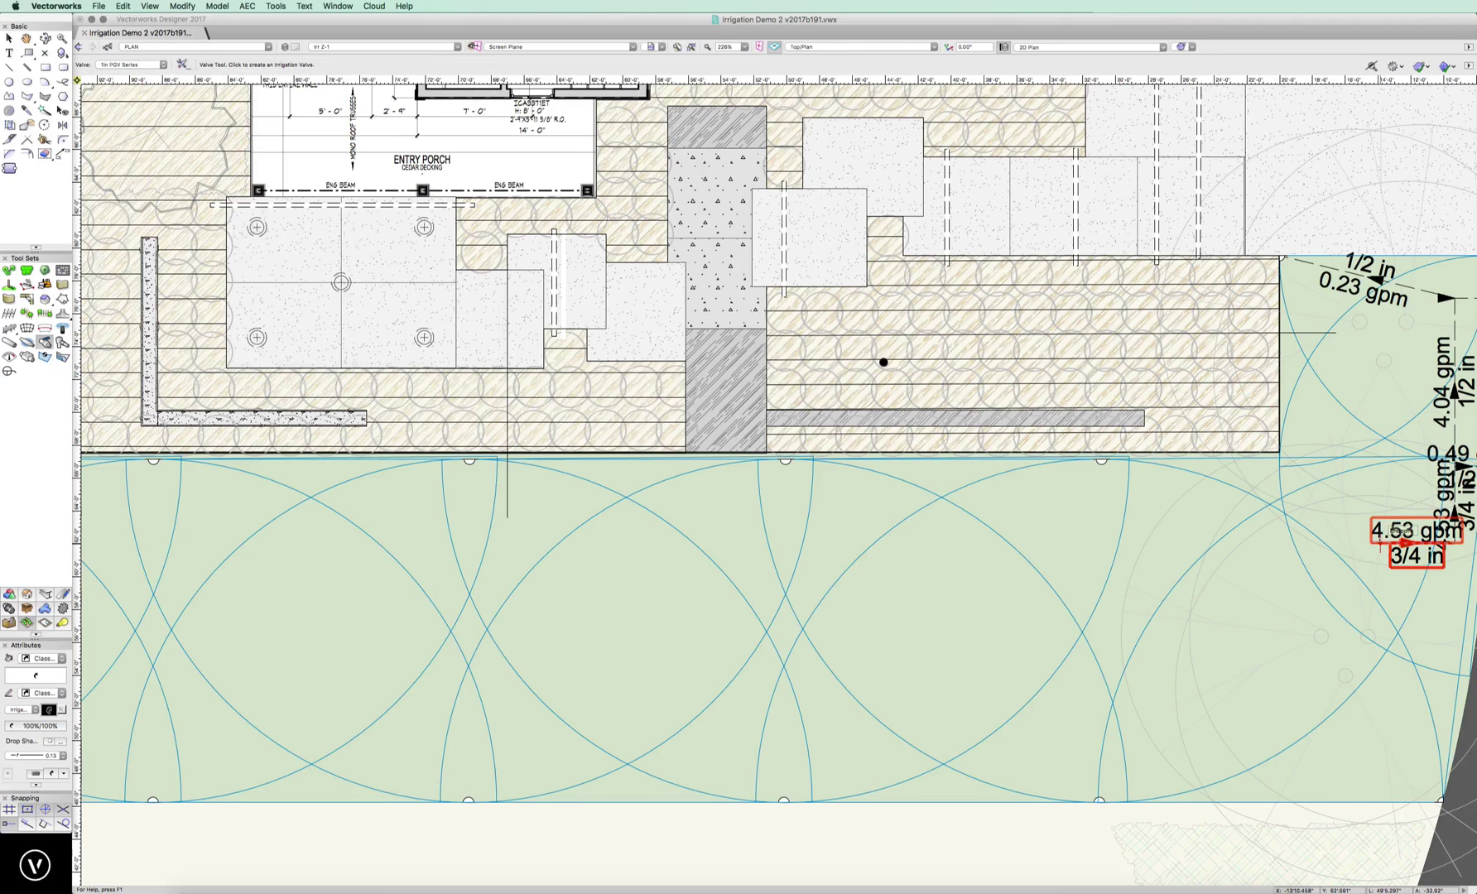
click(1379, 542)
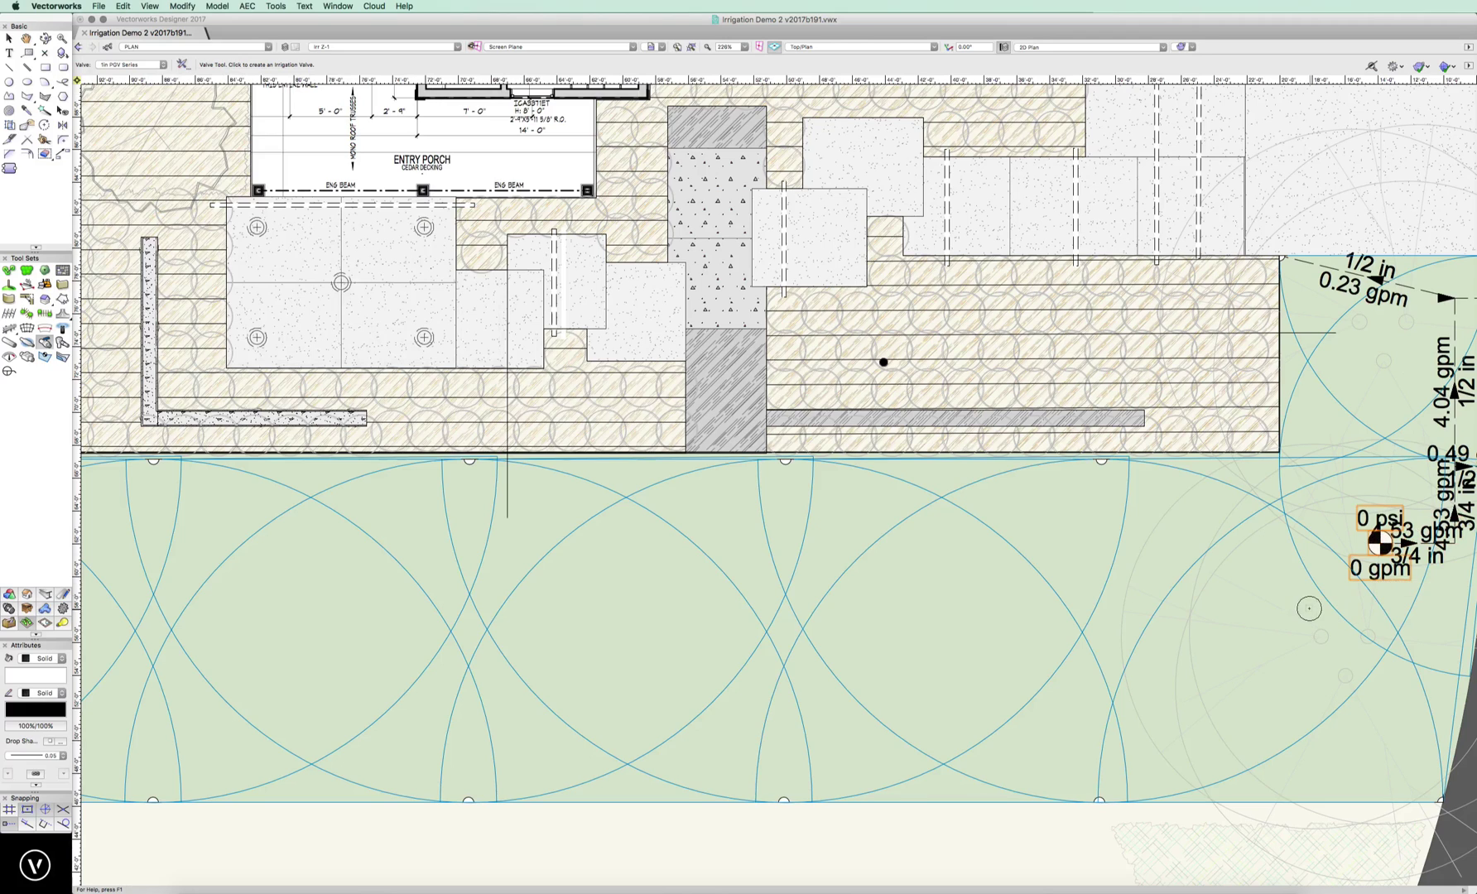
scroll(1308, 609, right, 10)
key(x)
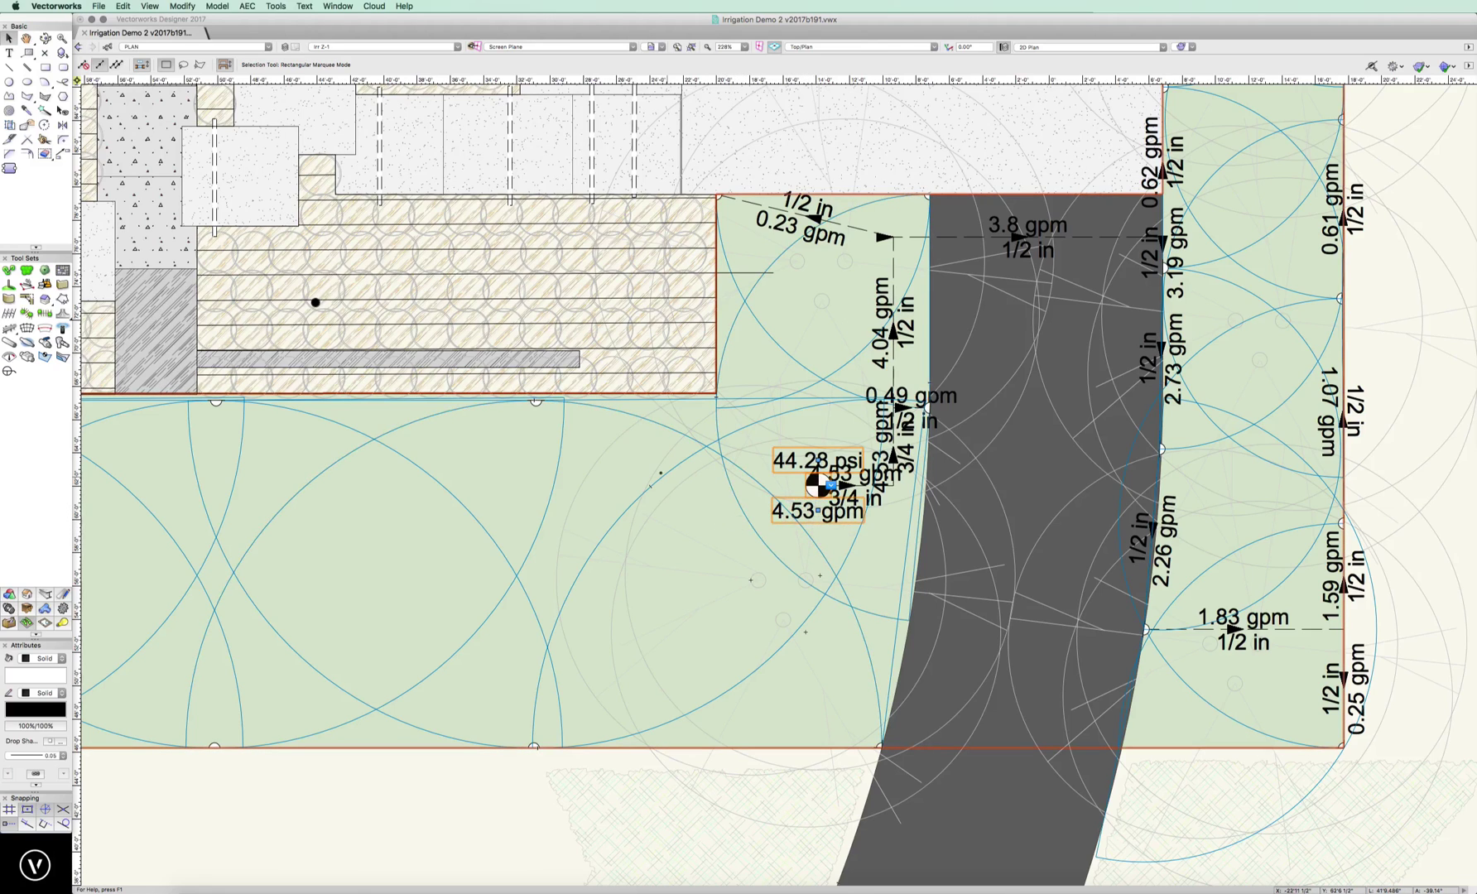
Step: Select the whole irrigation layout and set its label font to Helvetica Neue Light
scroll(658, 519, down, 5)
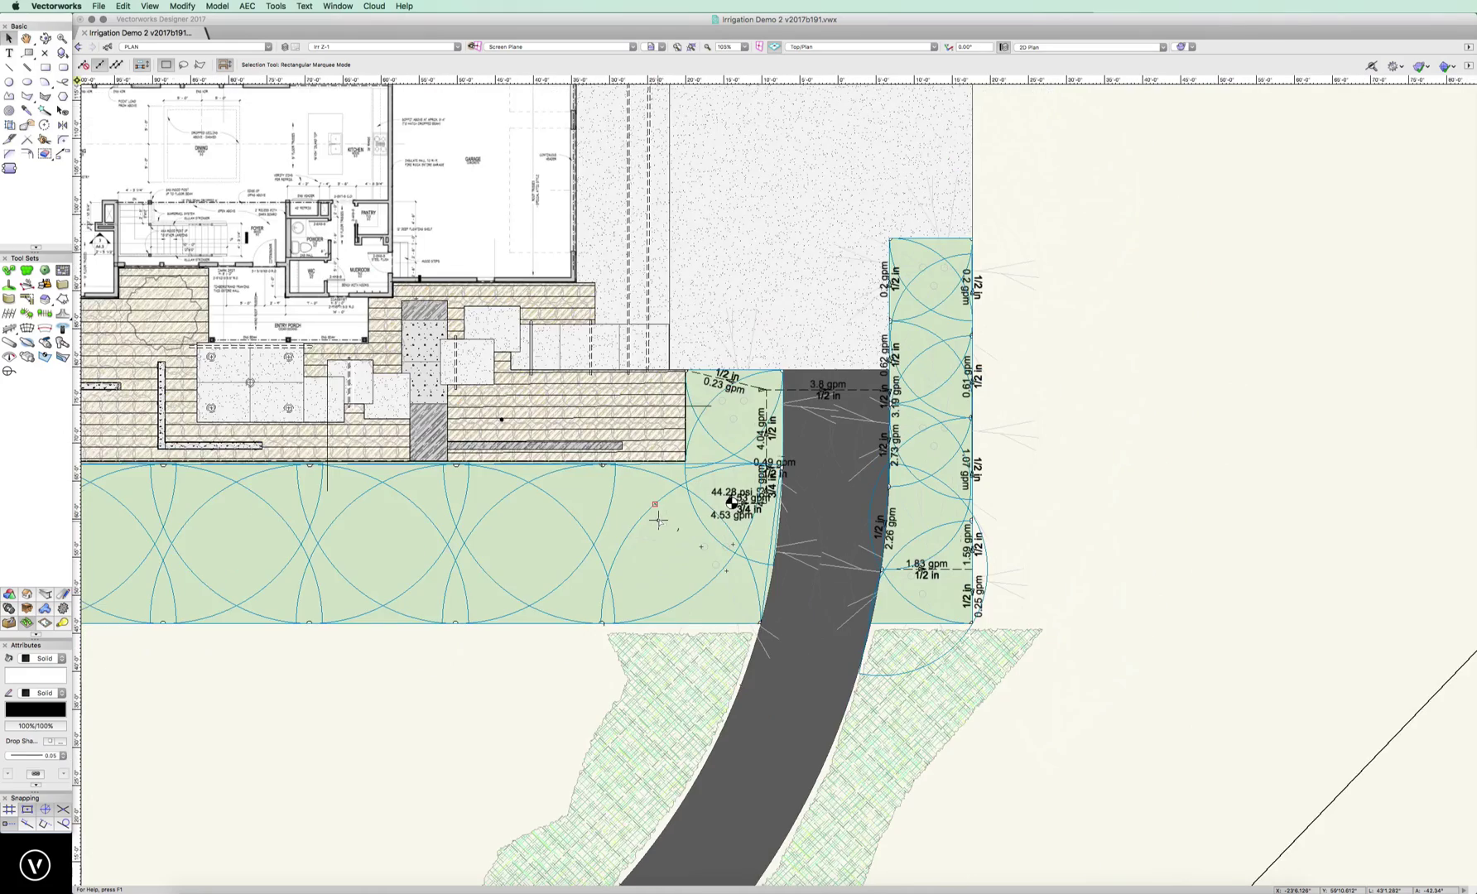
scroll(678, 528, up, 2)
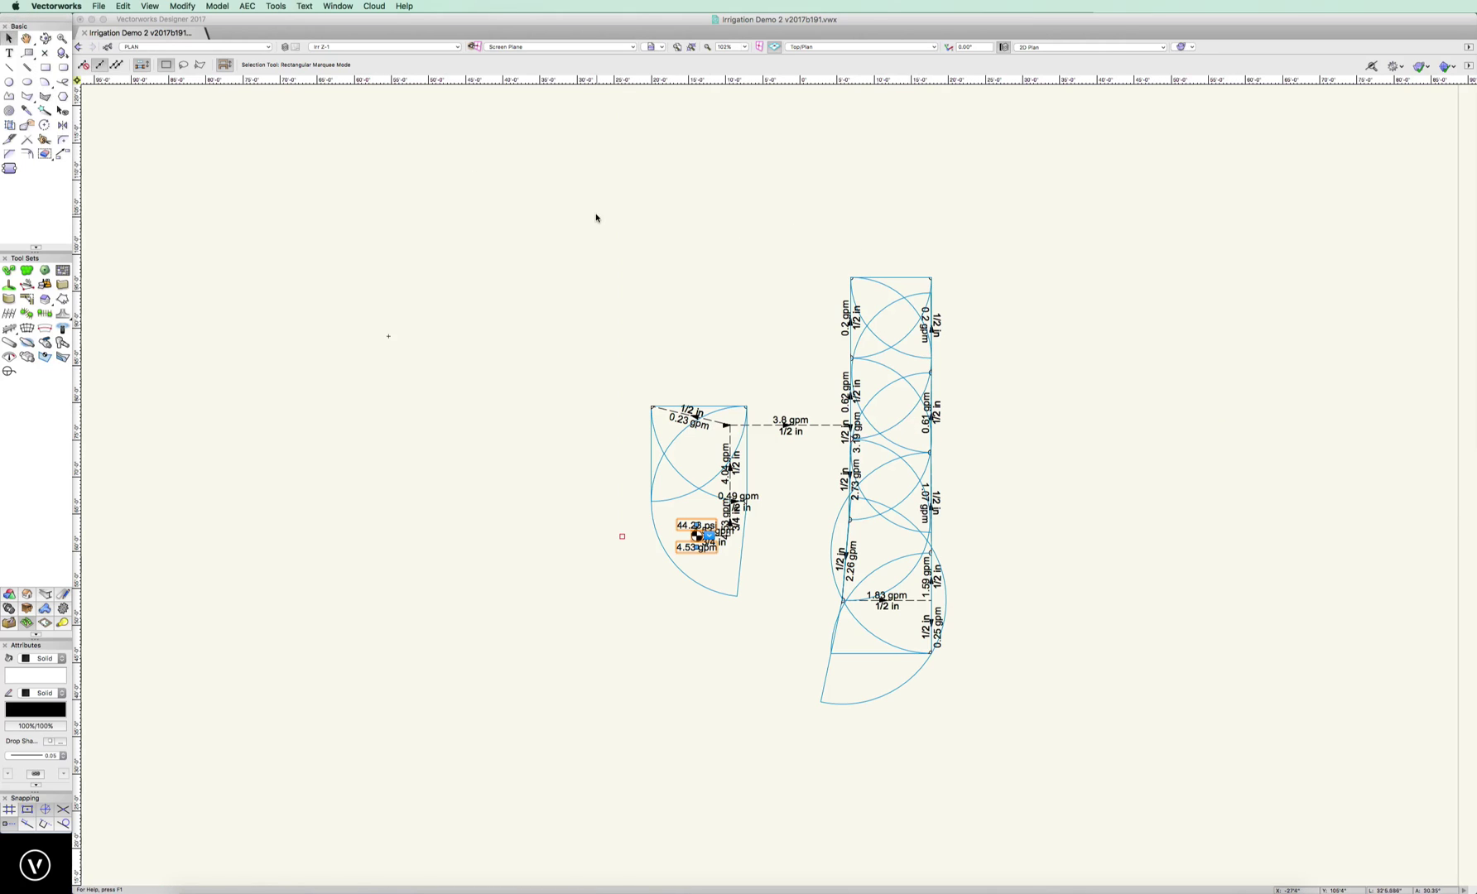
drag(596, 213, 1080, 776)
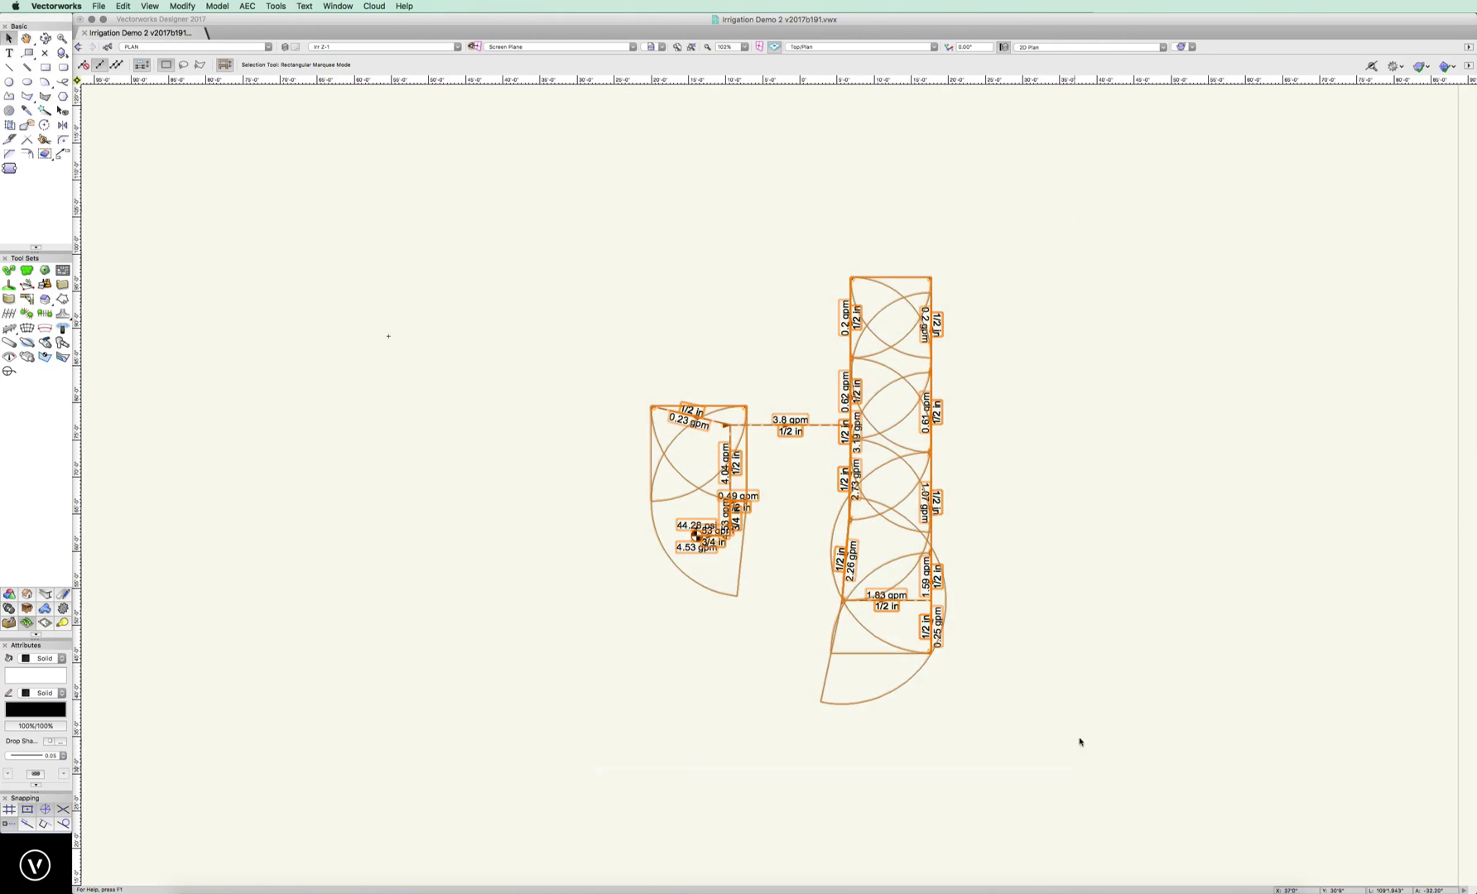
click(305, 7)
mouse_move(348, 19)
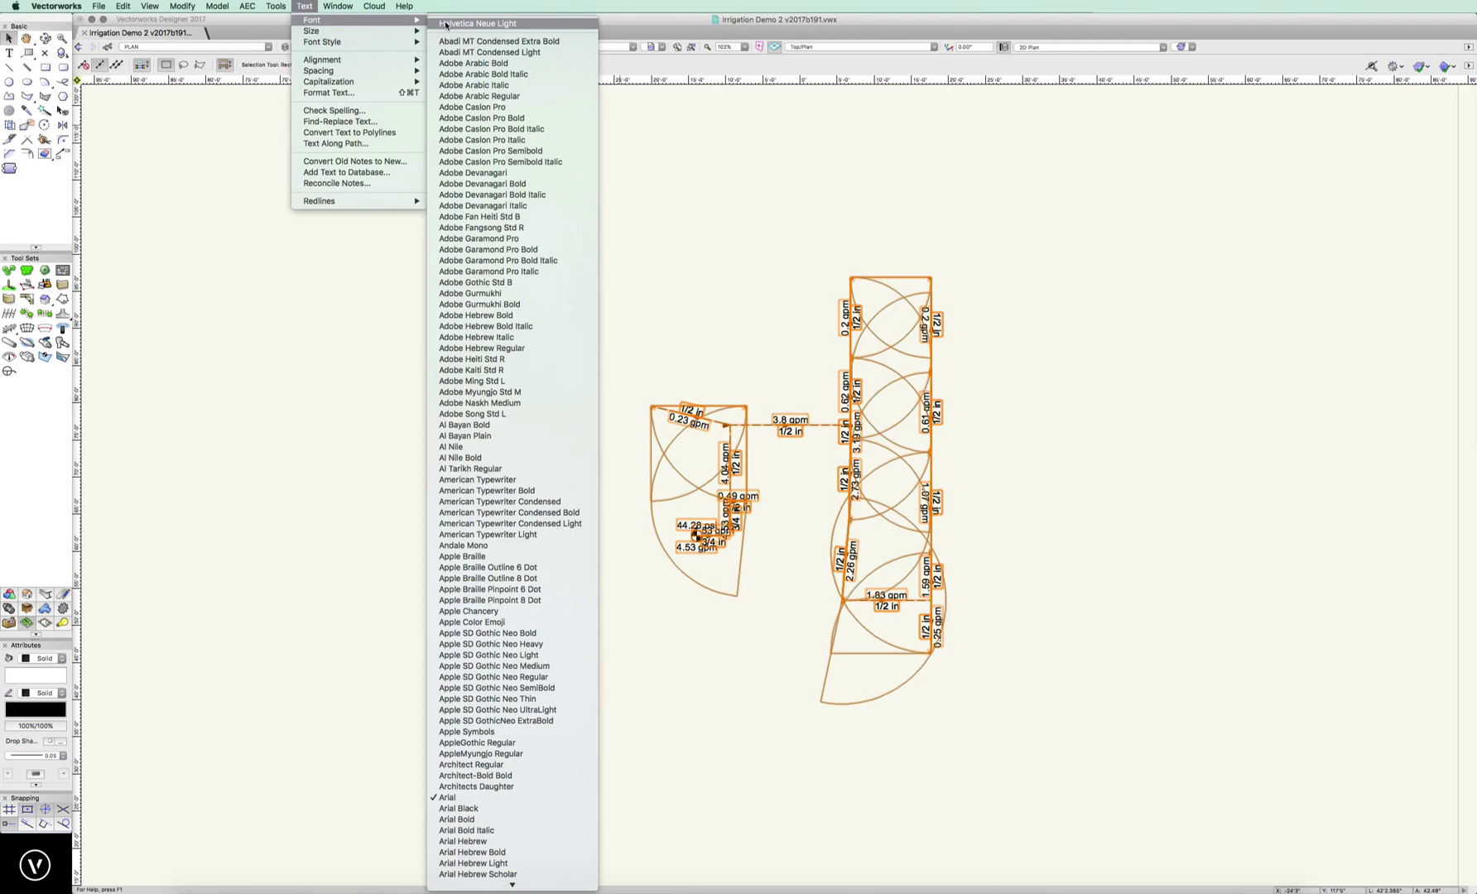
click(445, 23)
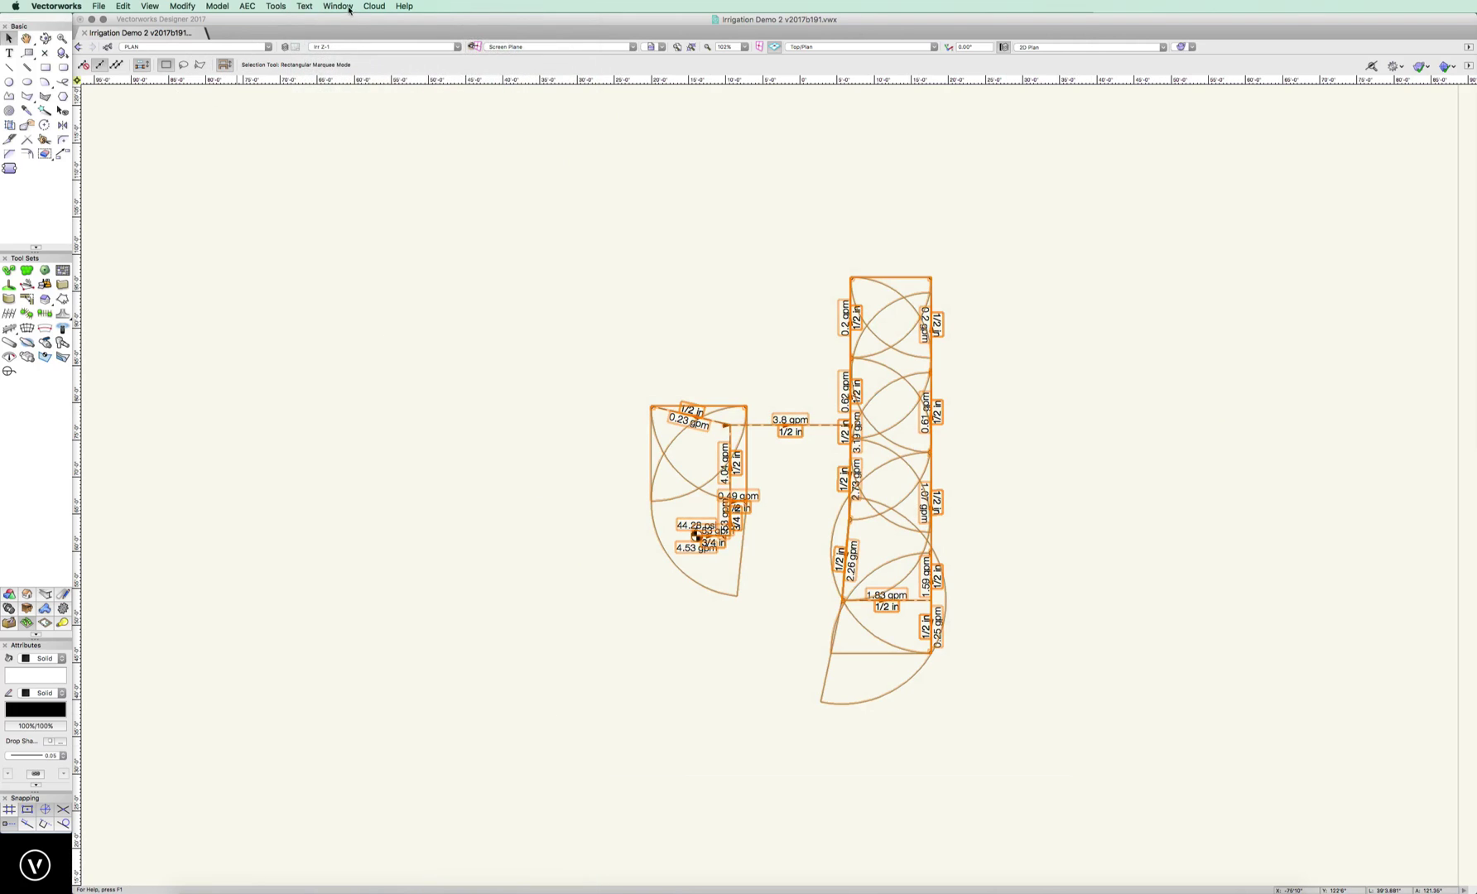
Step: Shrink the selected labels to text size 8, then to size 6
click(303, 6)
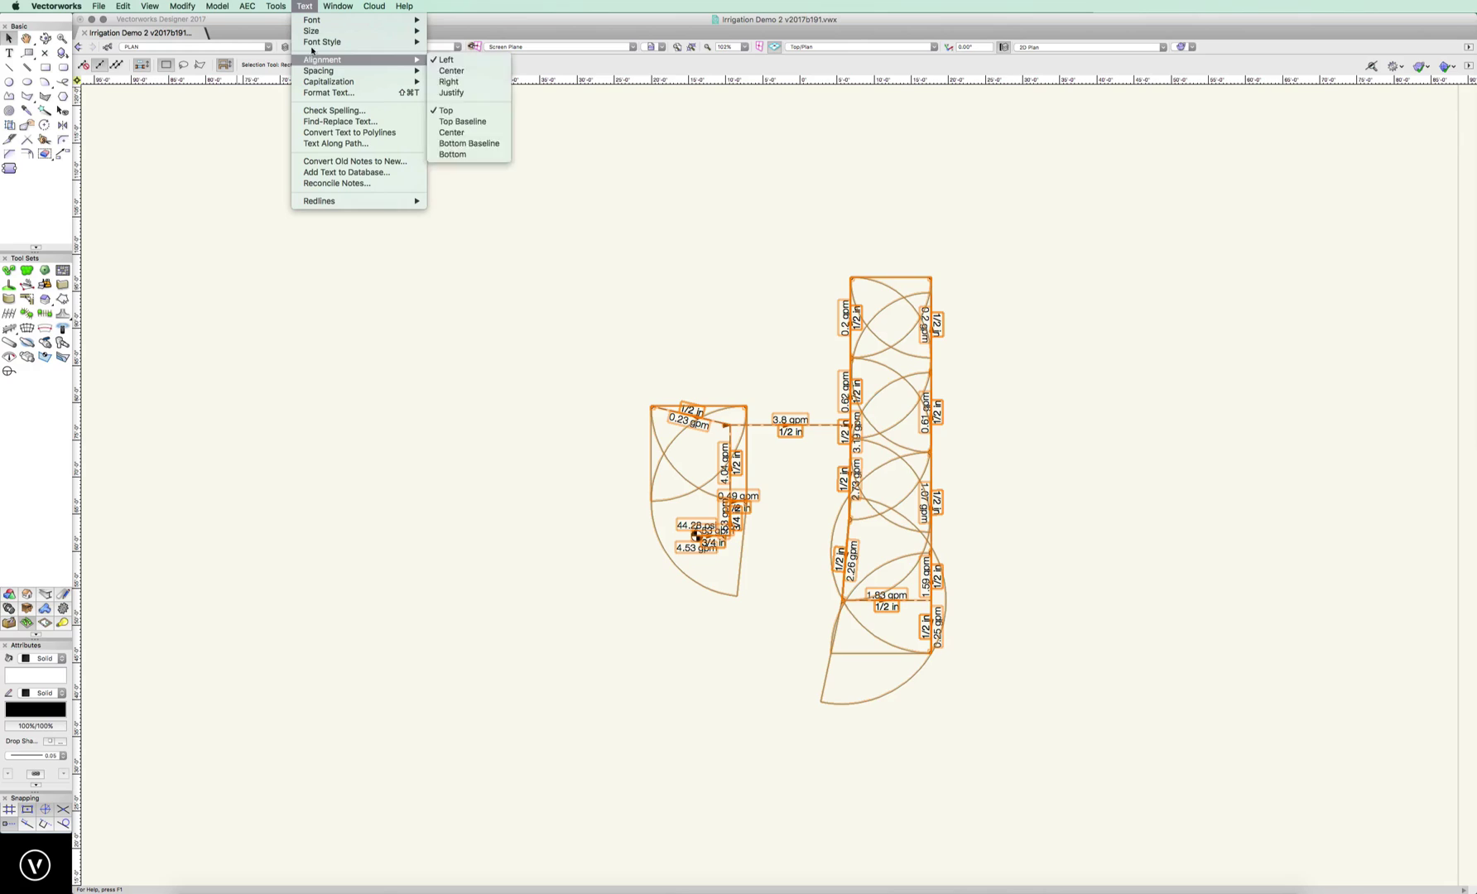
mouse_move(313, 35)
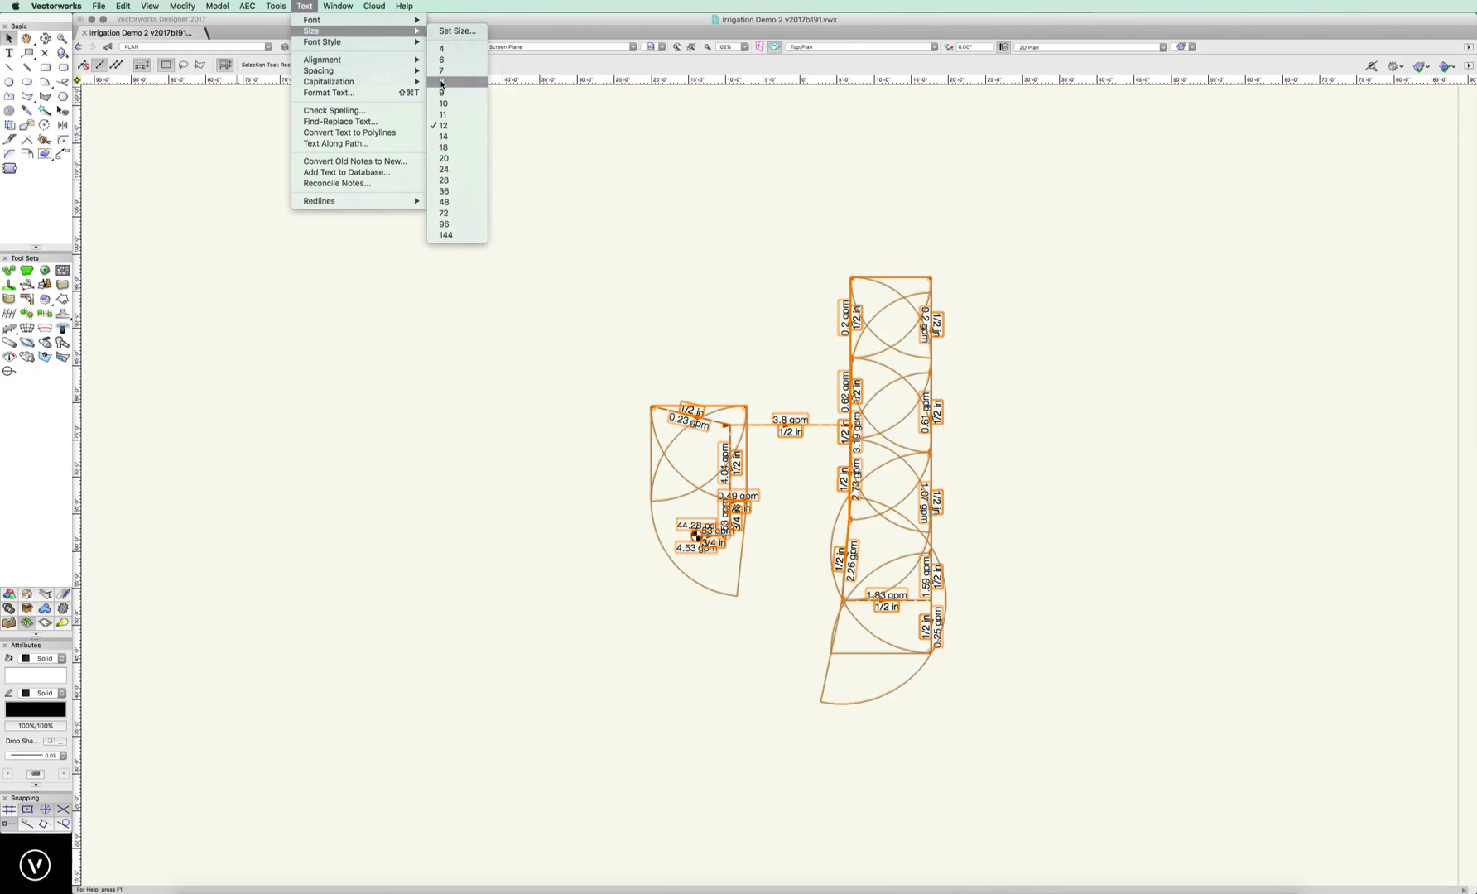
click(441, 82)
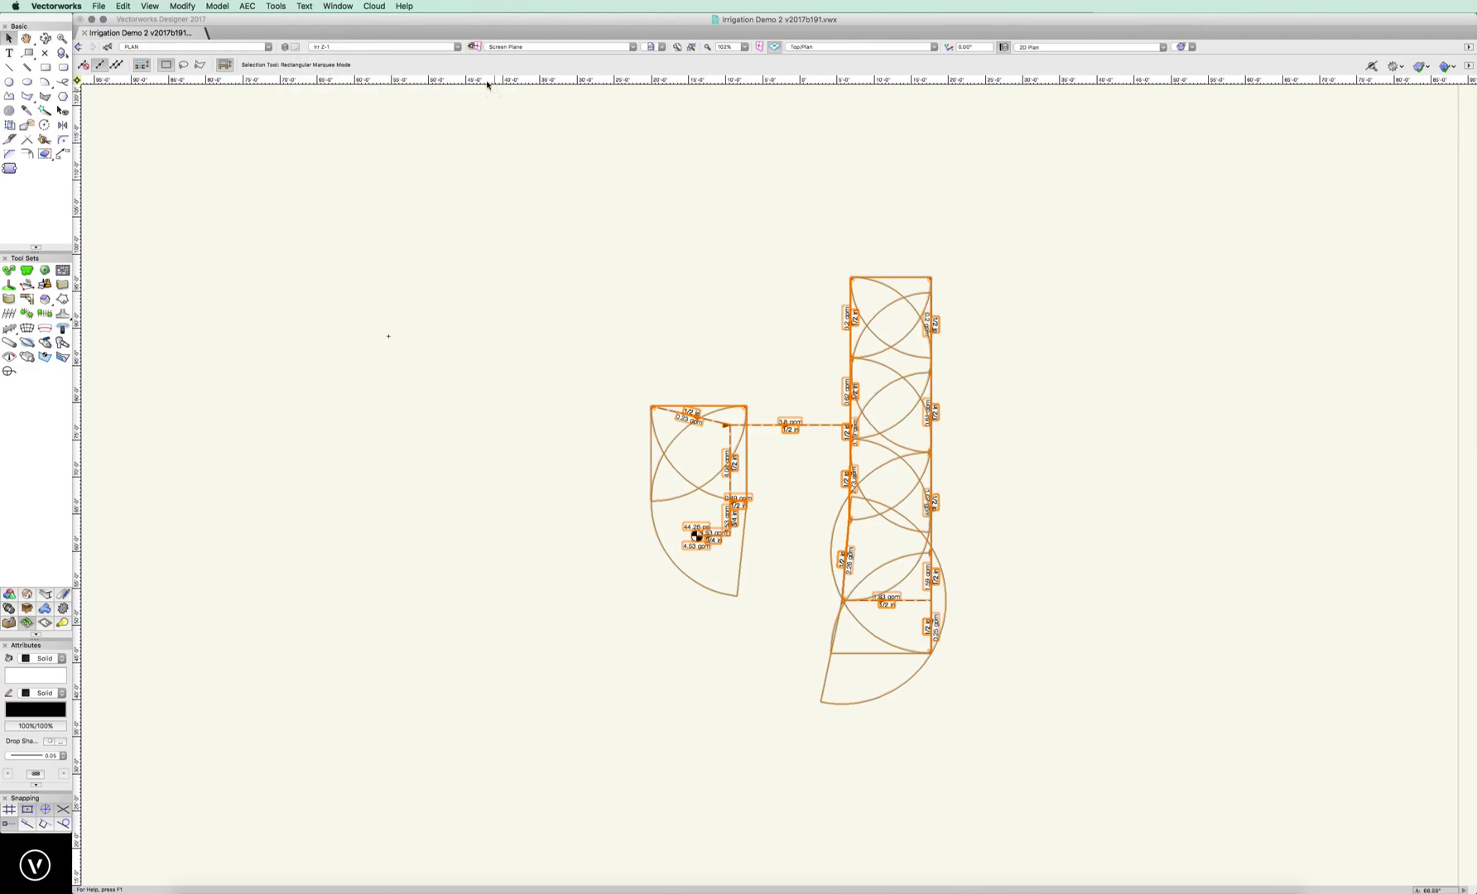
click(286, 8)
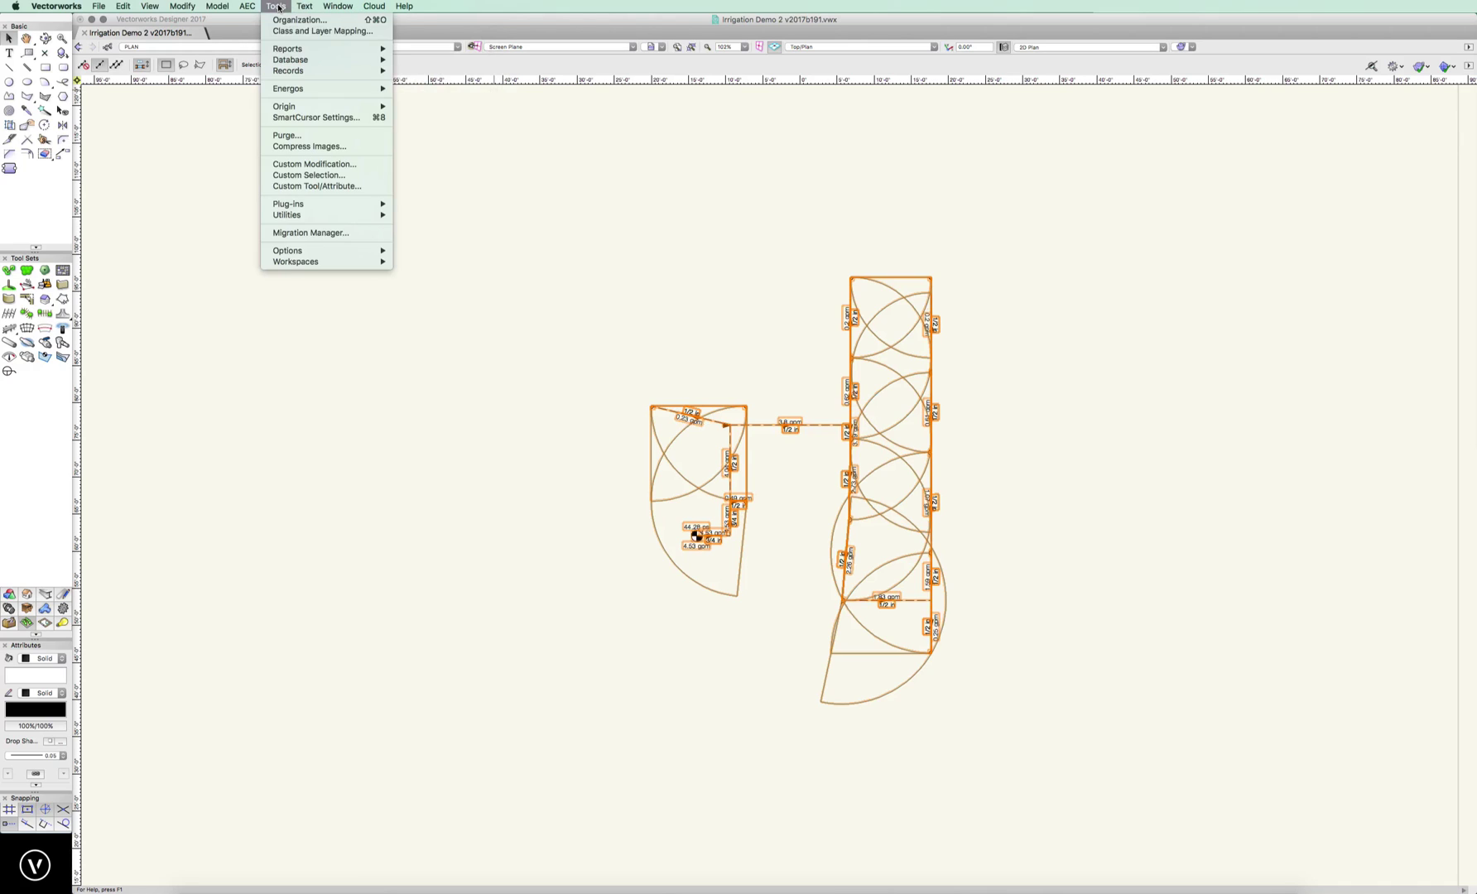
mouse_move(305, 10)
mouse_move(365, 31)
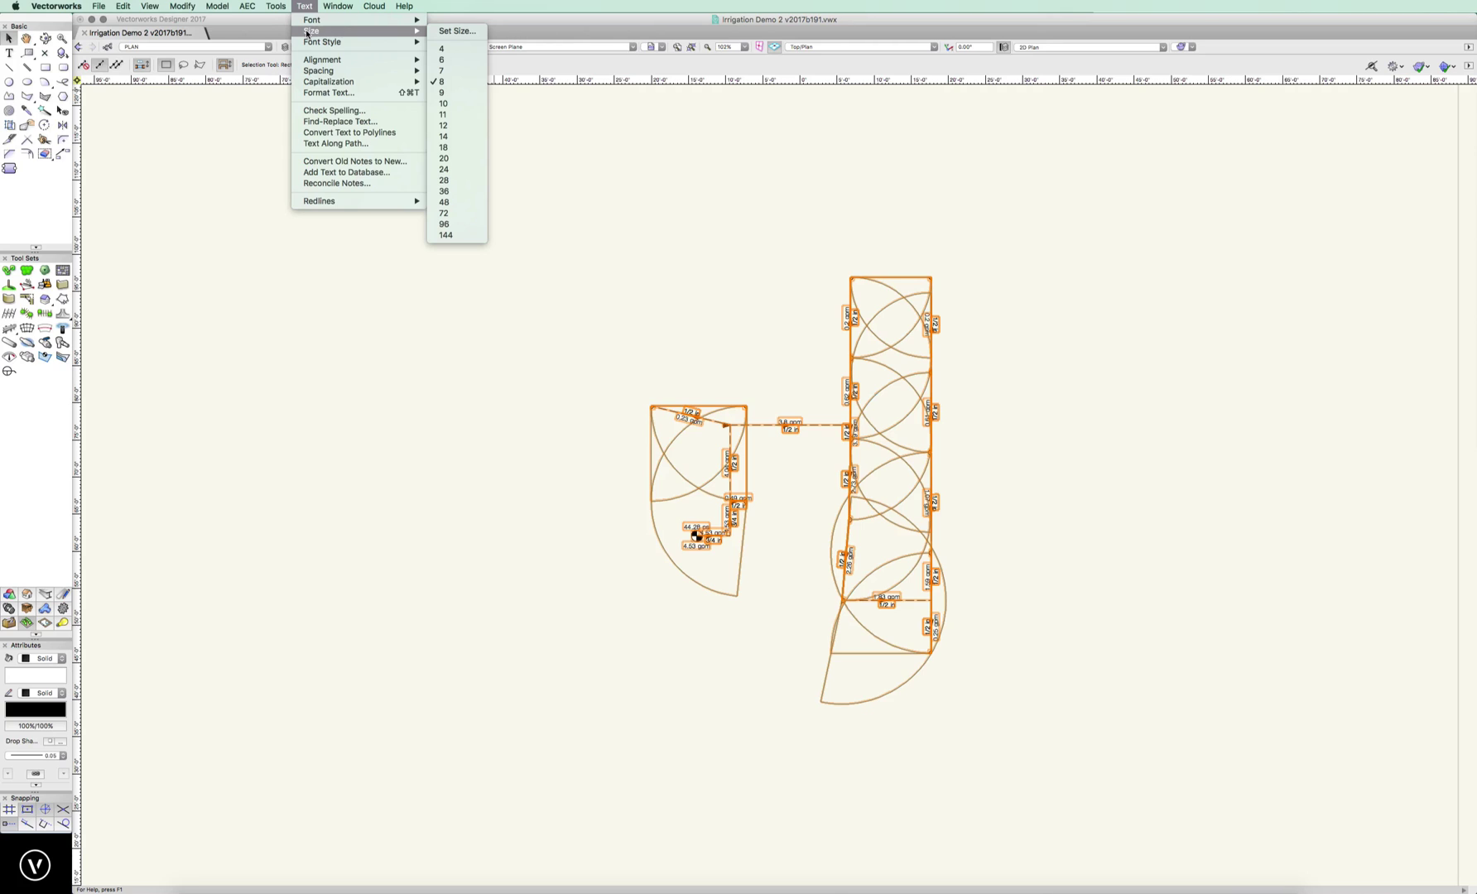
click(435, 61)
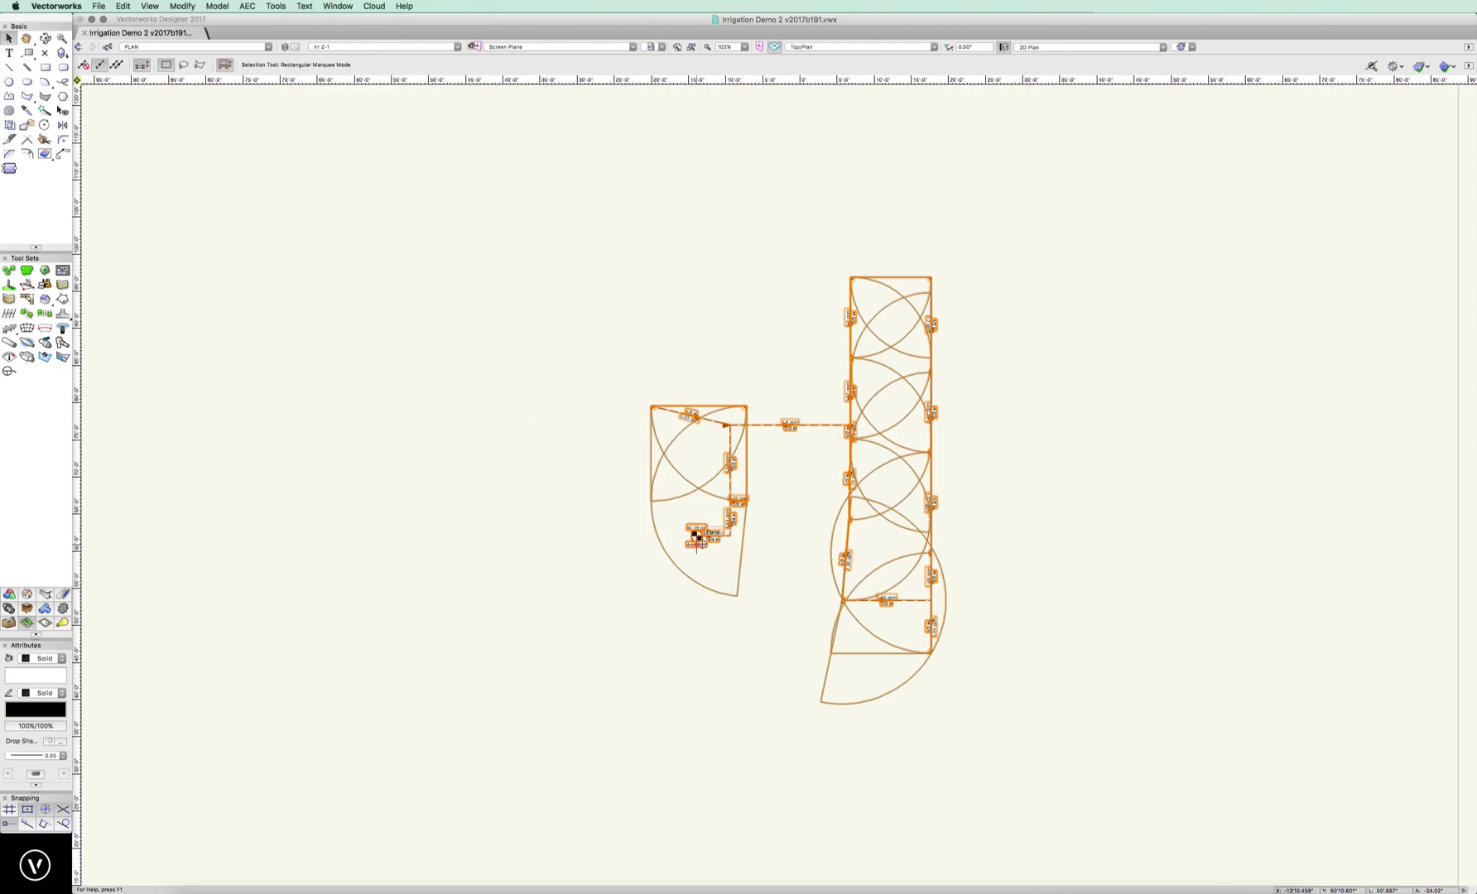
Step: Clear the selection and then select every object in the drawing
click(695, 547)
scroll(695, 546, up, 5)
key(super+a)
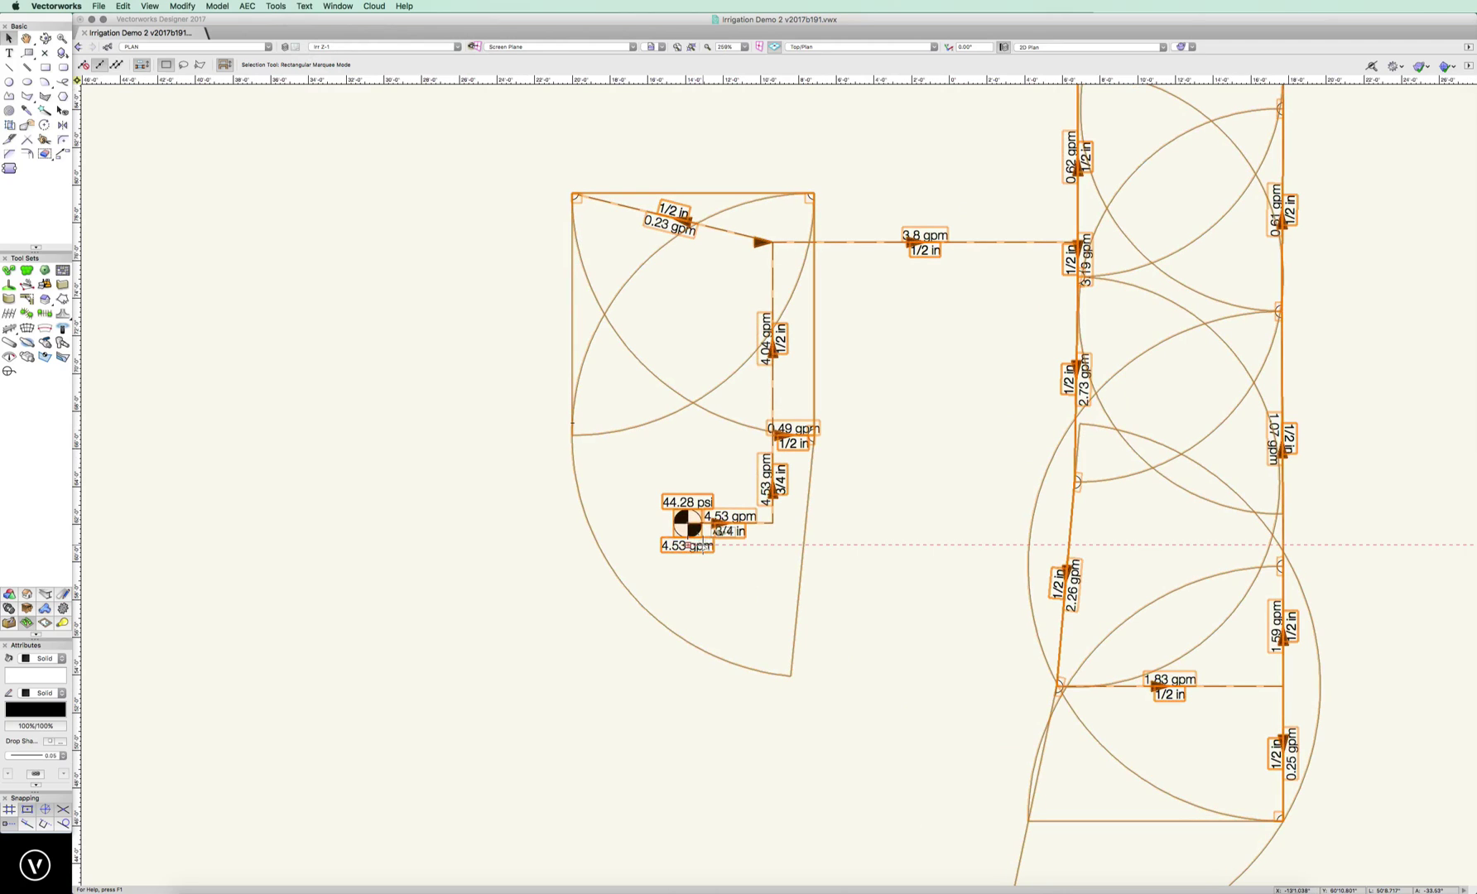
scroll(702, 547, down, 4)
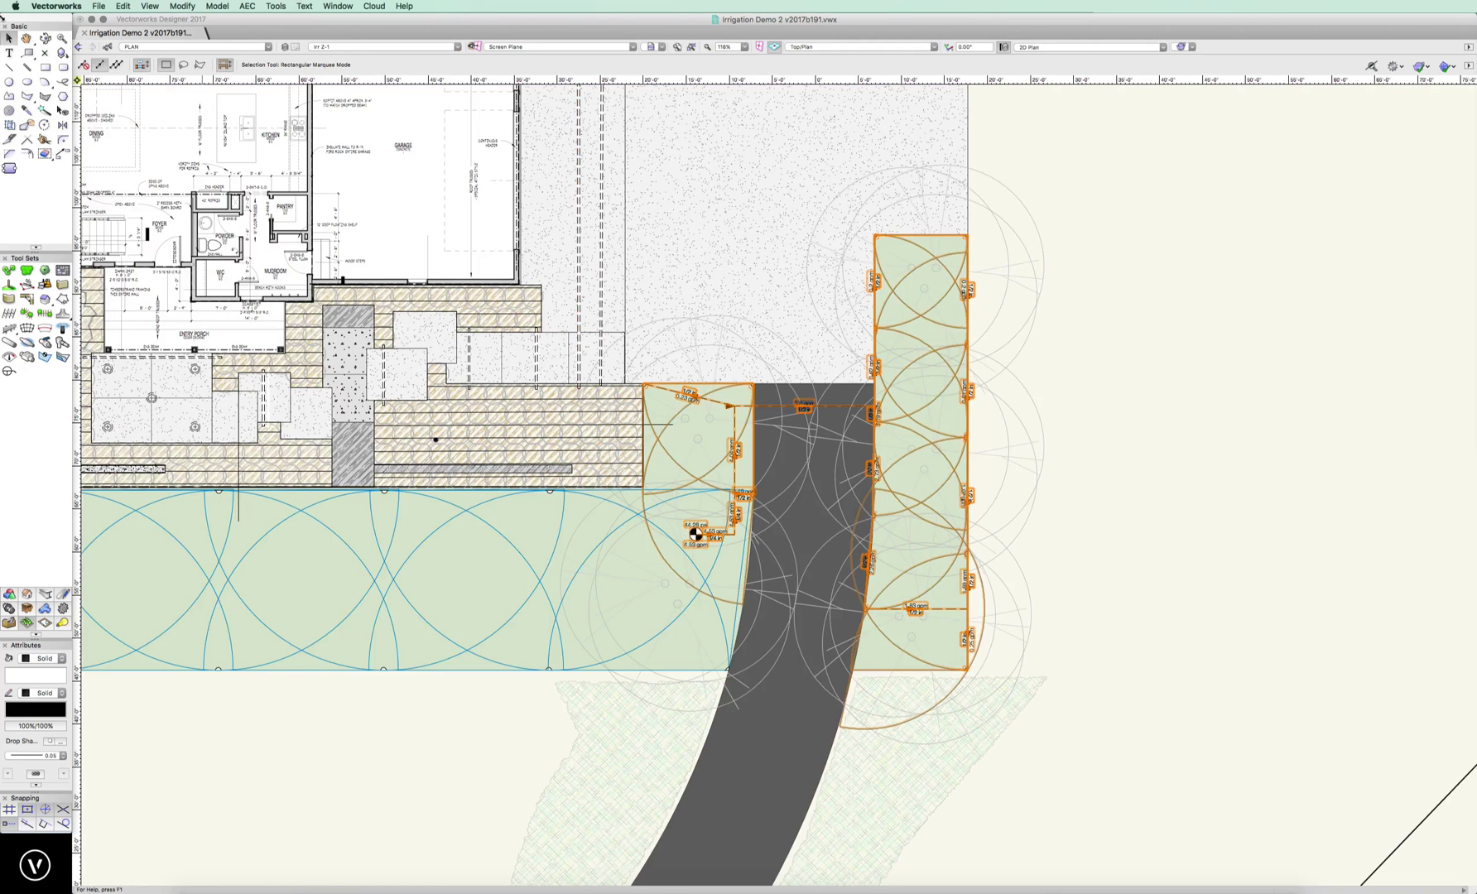
Step: Place a POC point of connection on the house wall beside the office
scroll(504, 669, left, 10)
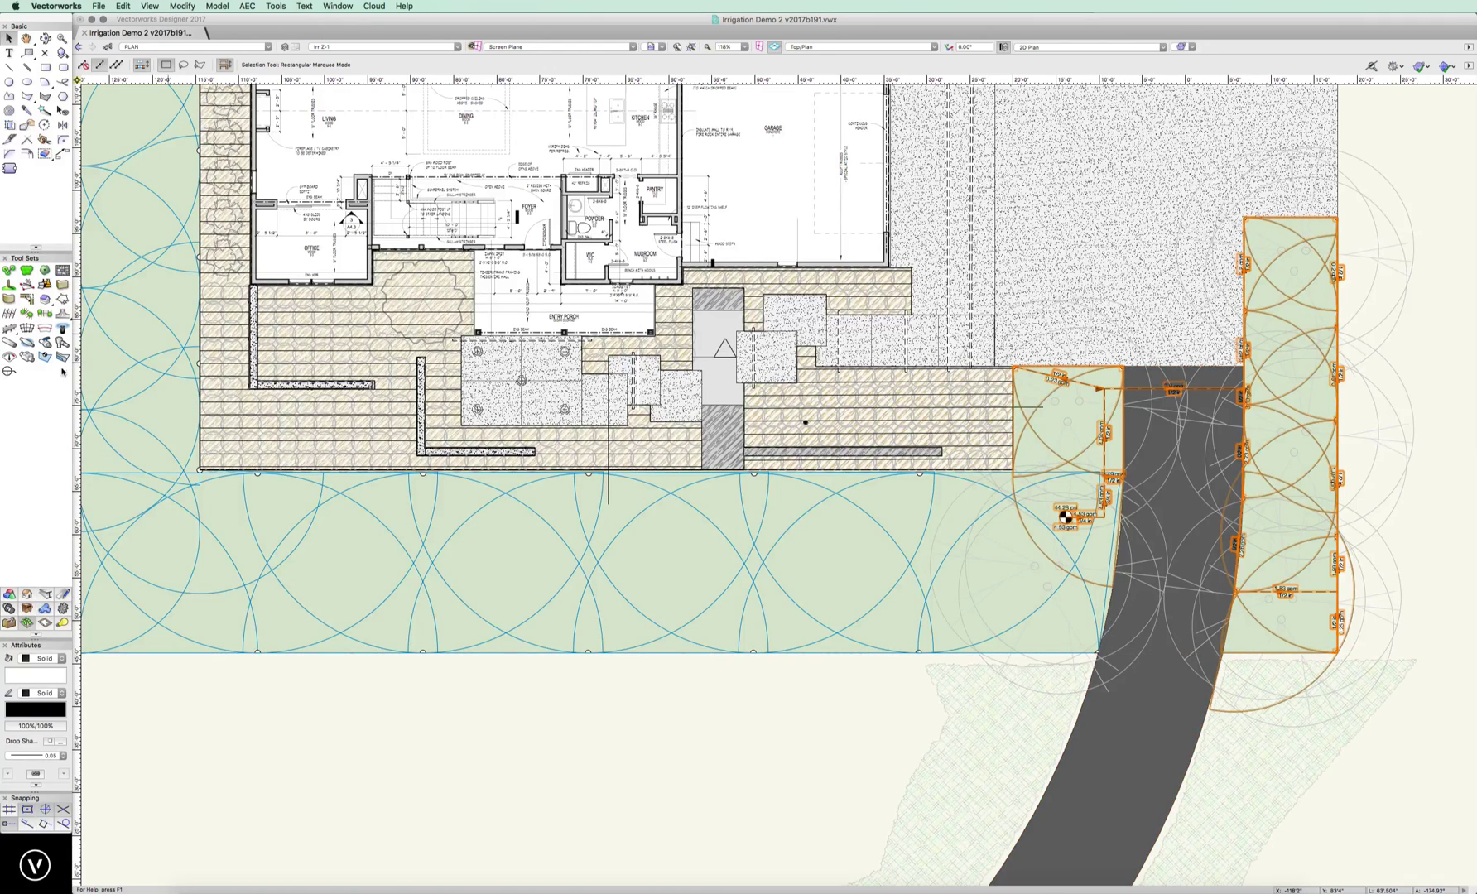
click(62, 342)
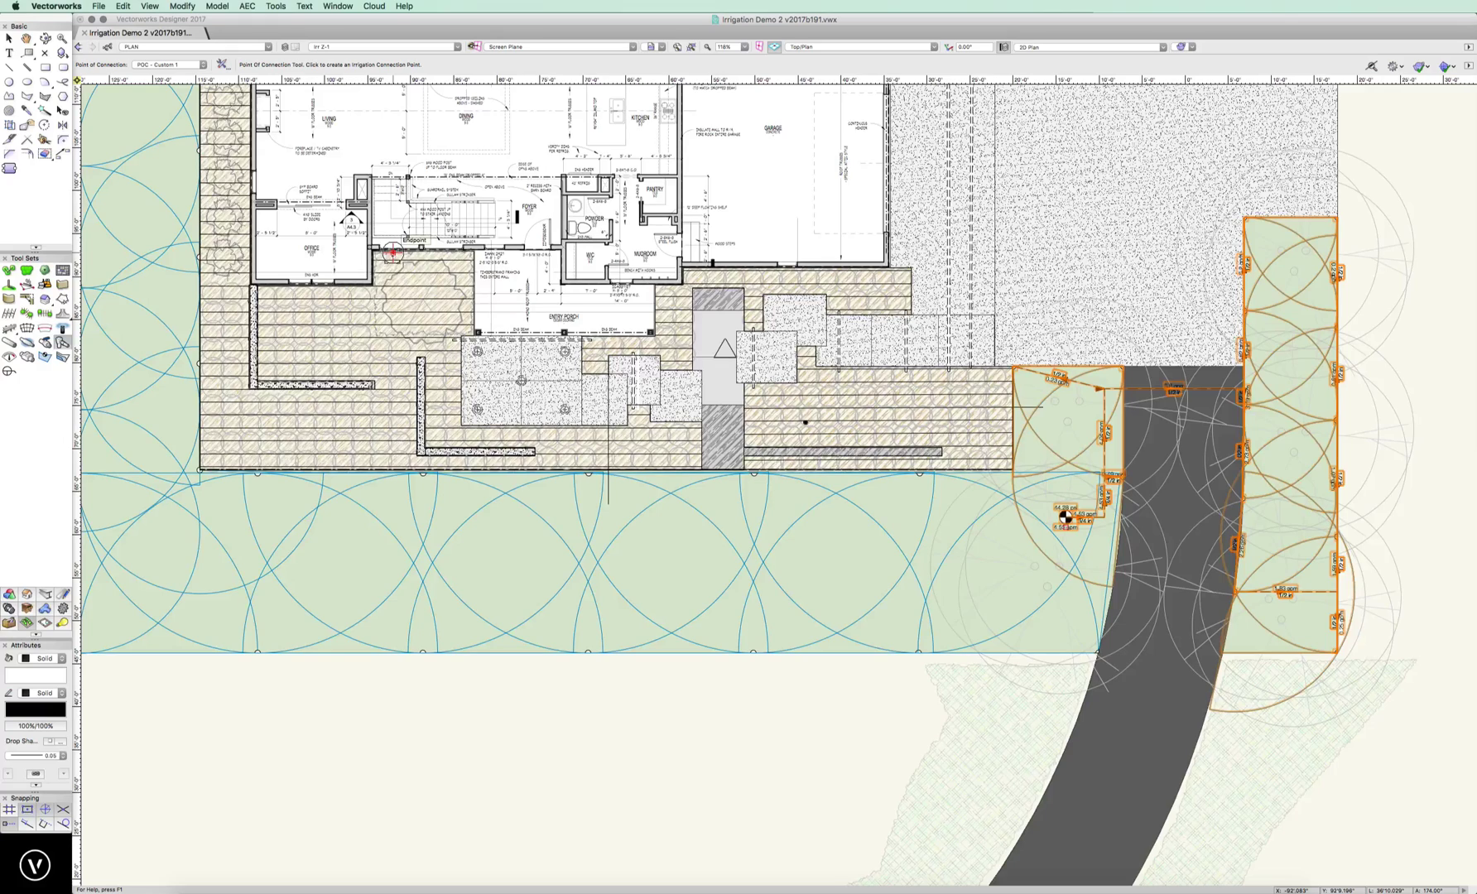
click(393, 253)
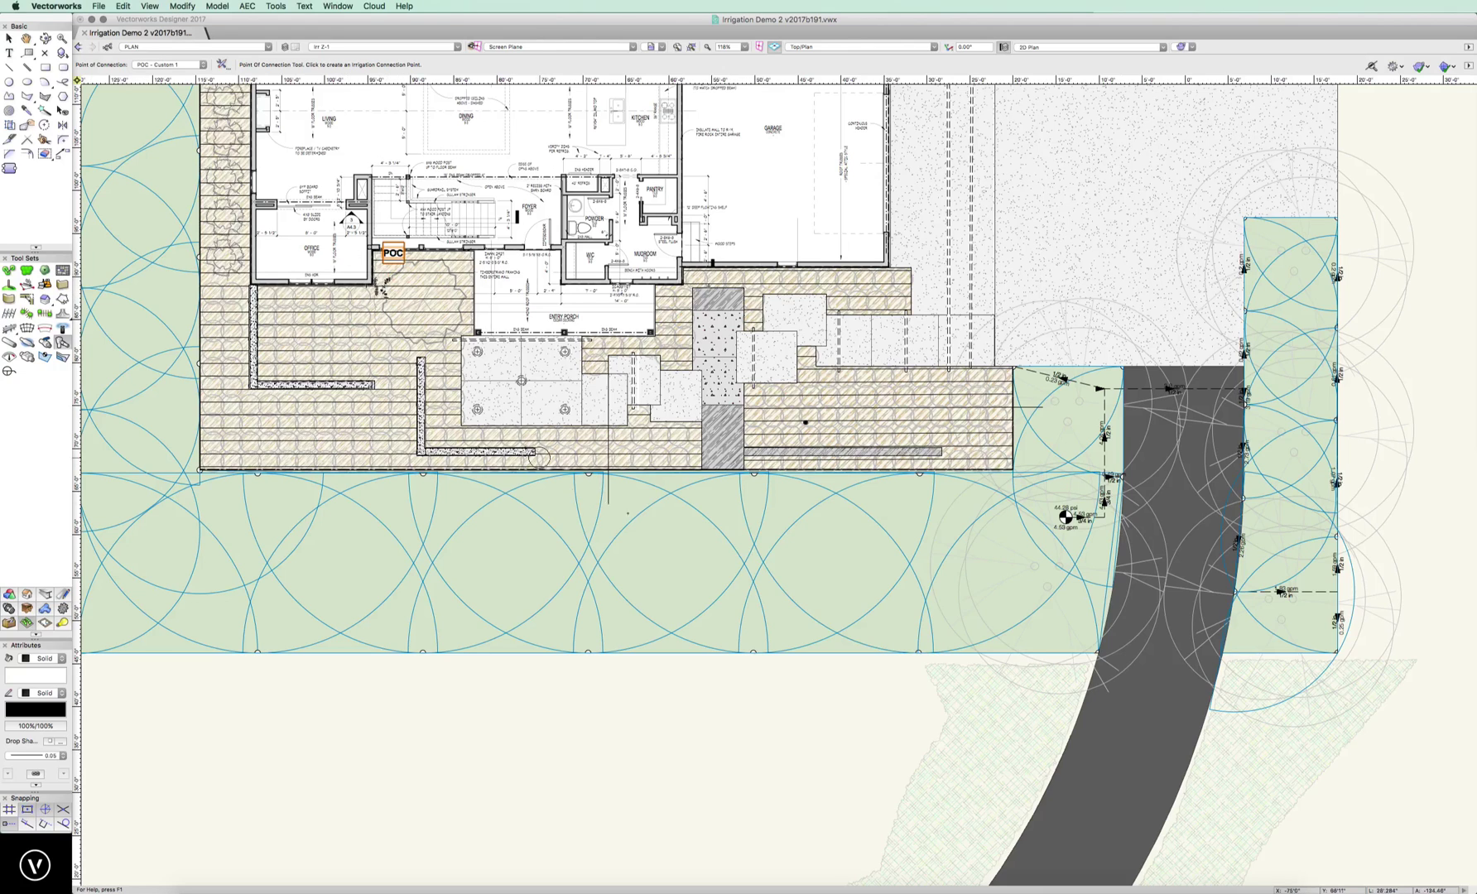
scroll(721, 577, left, 5)
scroll(720, 577, down, 2)
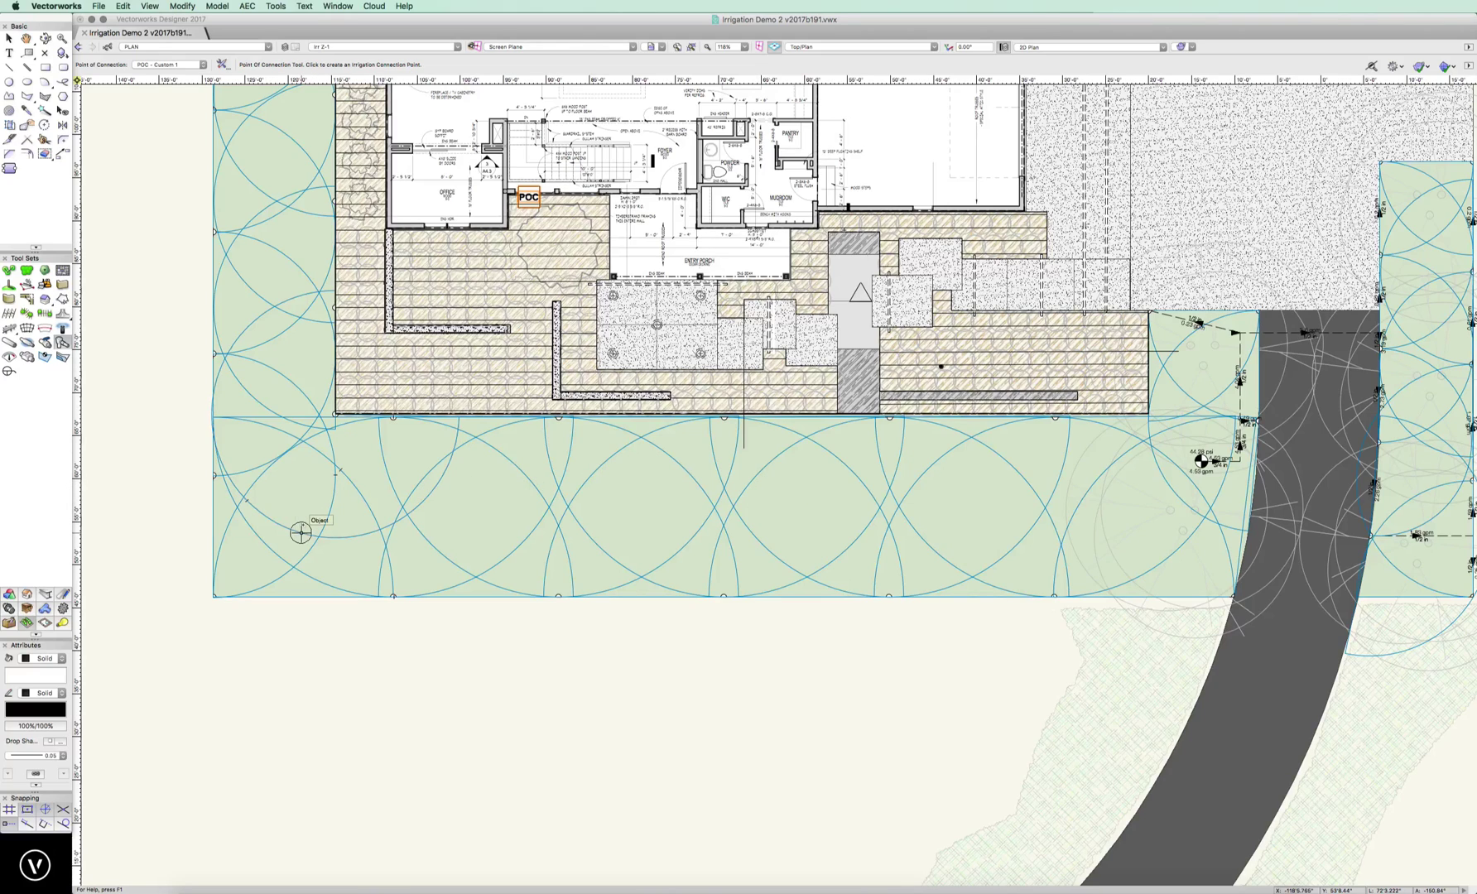
key(h)
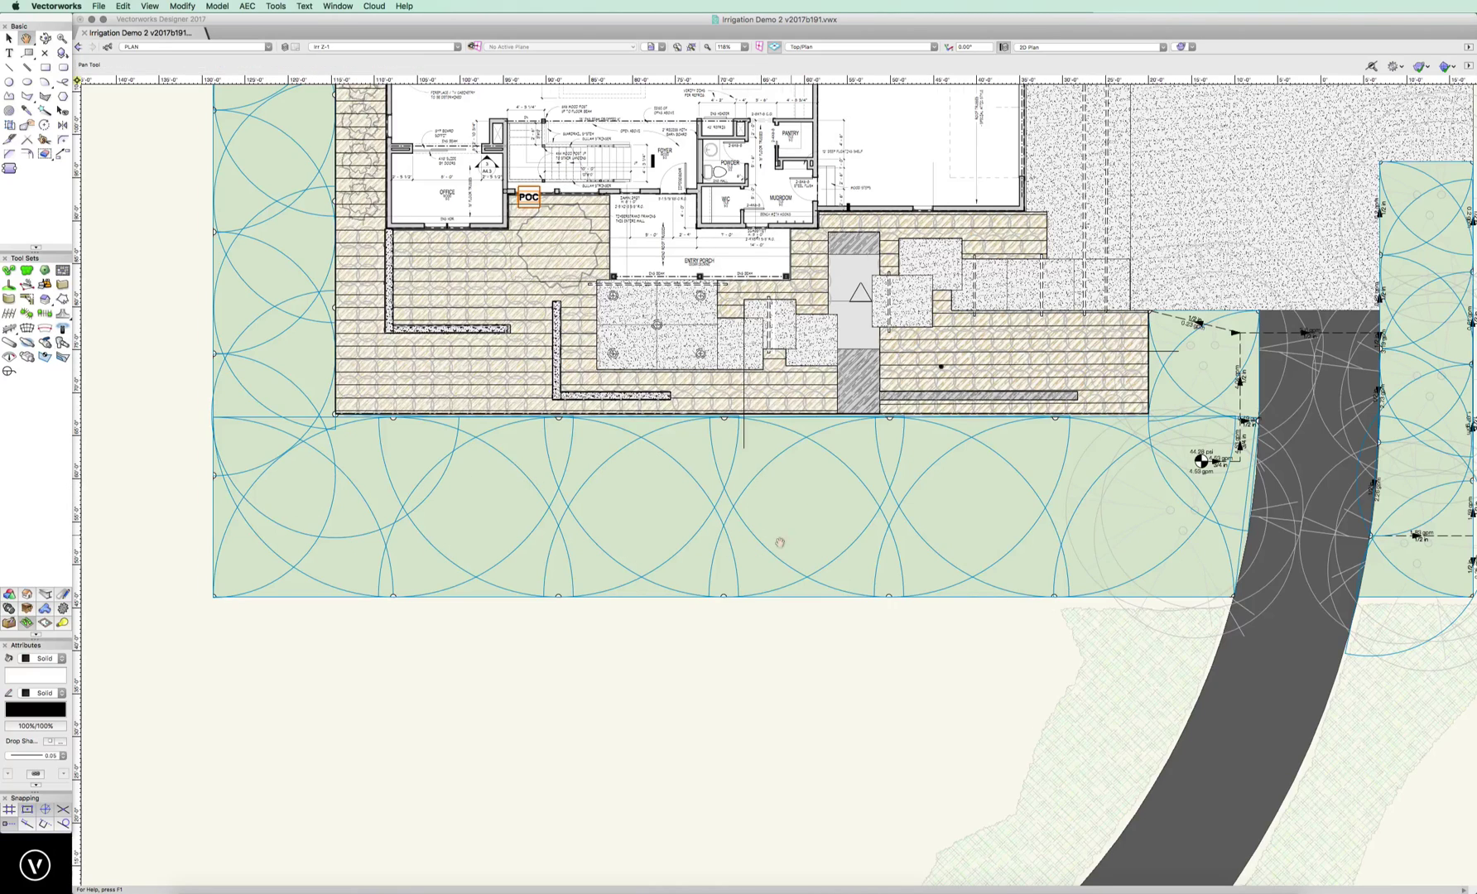
drag(781, 540, 784, 787)
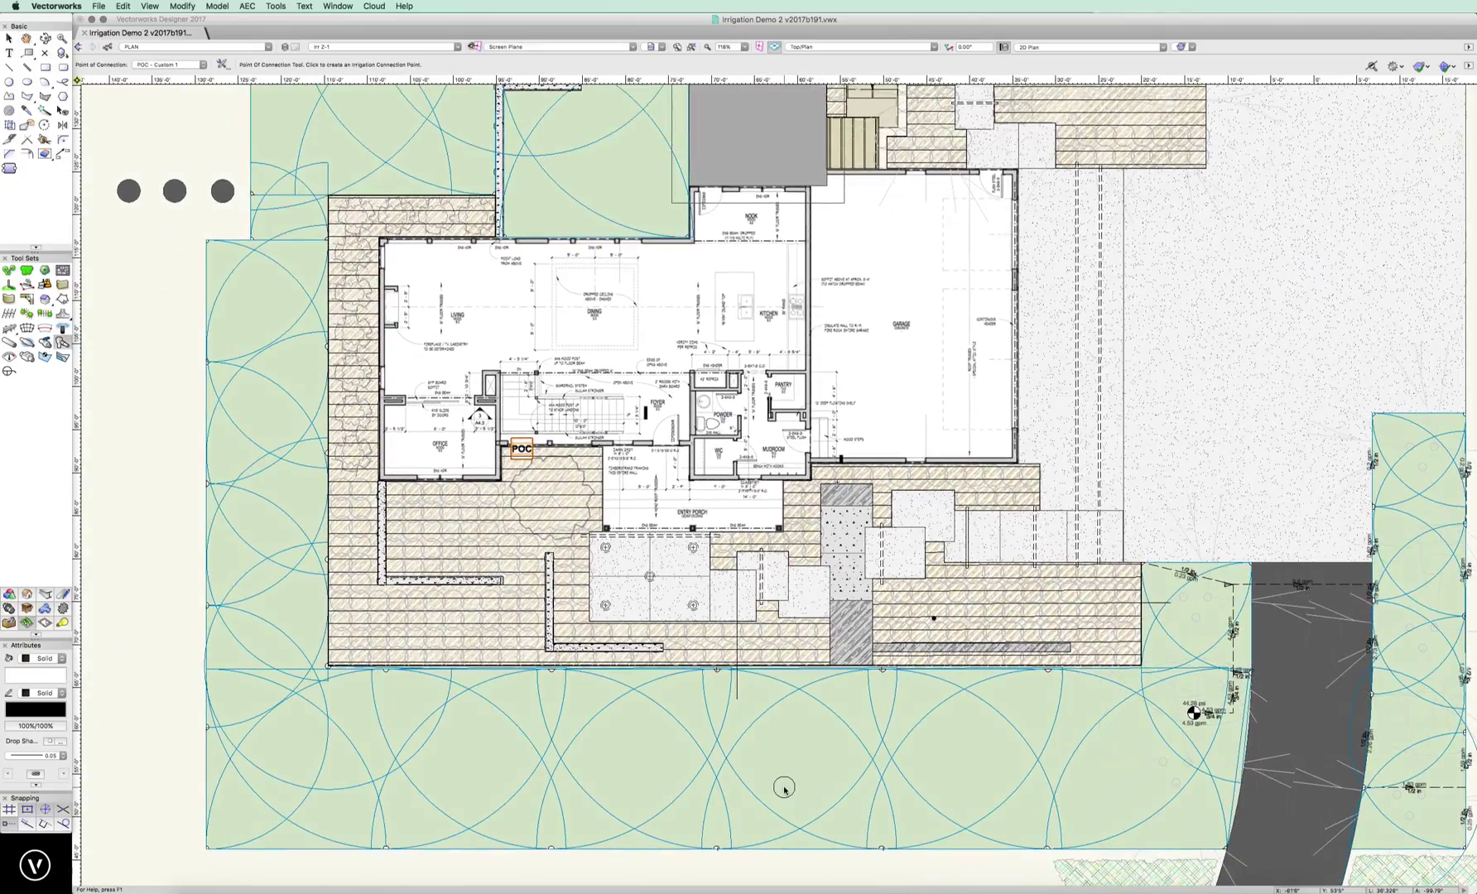